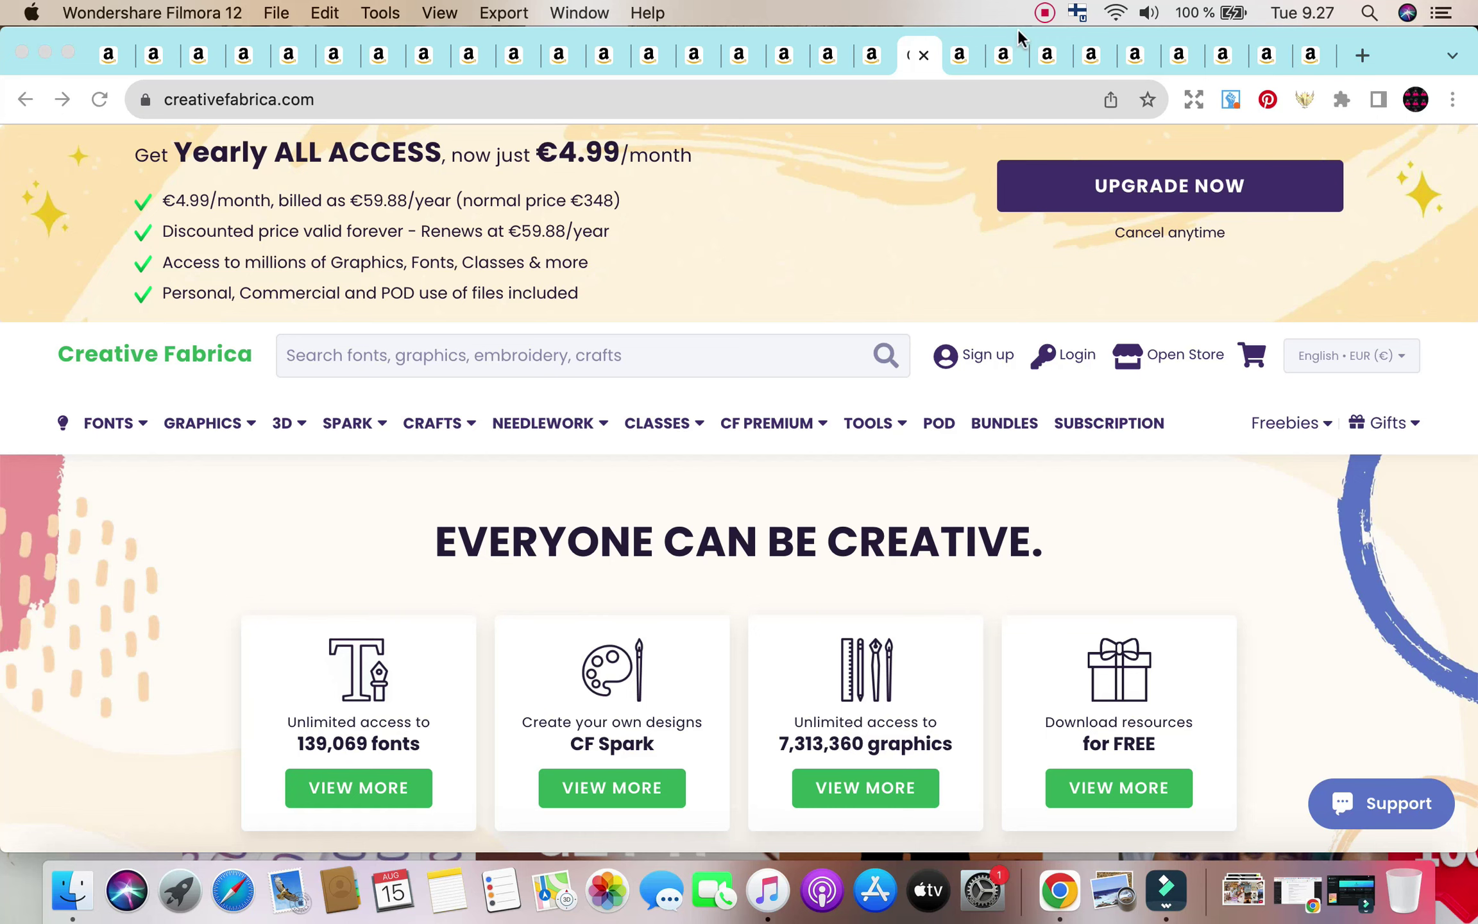
Switch to the Amazon results for "adhd daily planner for adults 2023-2024" and review the niche score, best-seller ranks, reviews and listings.
{"action": "left_click", "coordinate": [1143, 438]}
{"action": "key", "text": "ctrl+Tab"}
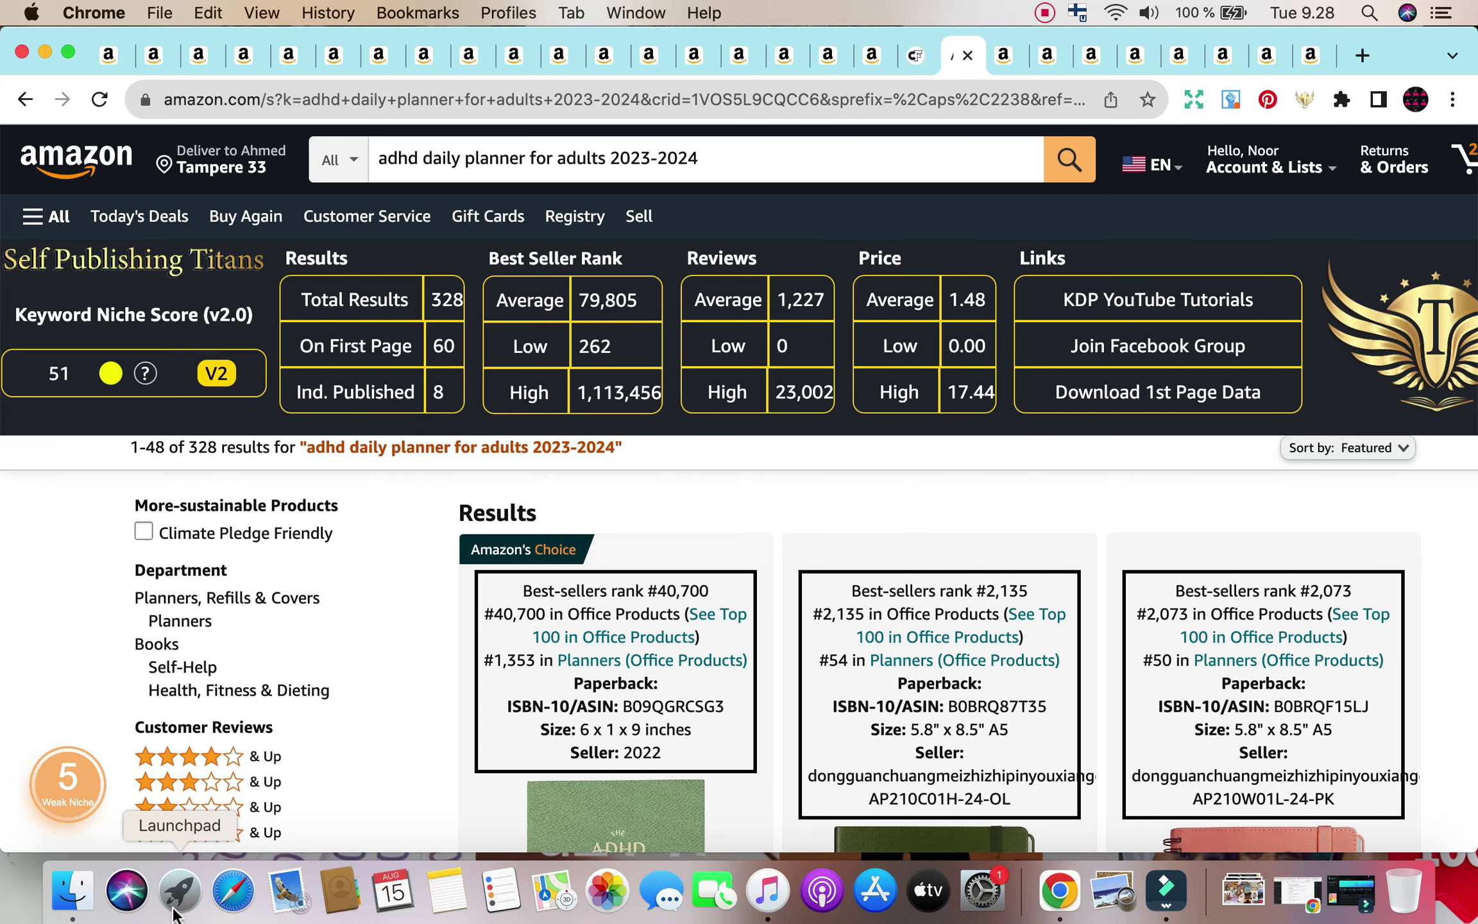
{"action": "scroll", "coordinate": [630, 514], "scroll_direction": "down", "scroll_amount": 3}
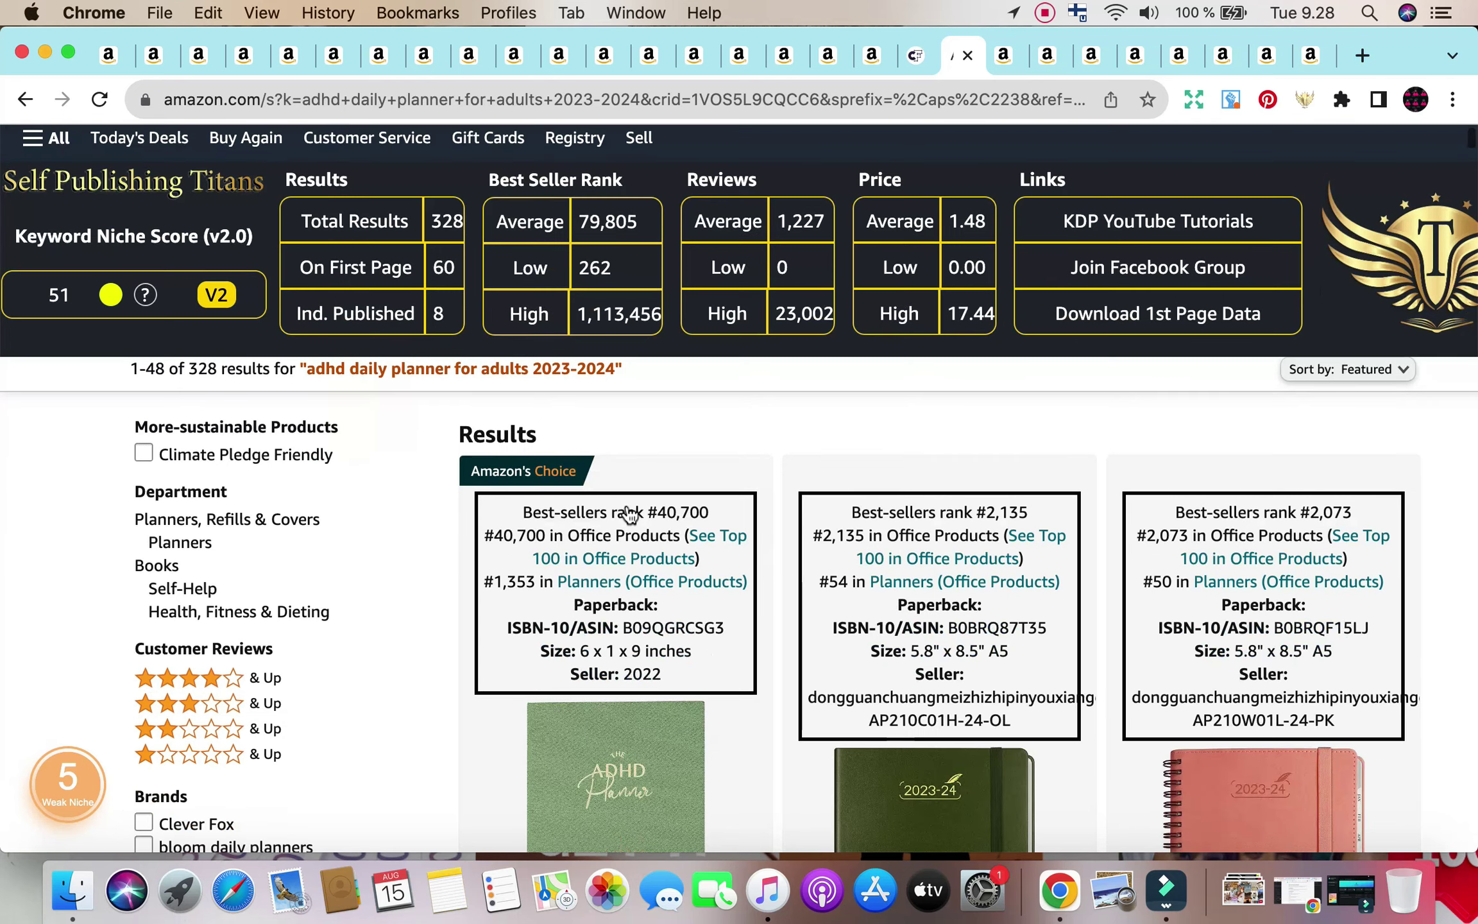
{"action": "scroll", "coordinate": [630, 514], "scroll_direction": "up", "scroll_amount": 3}
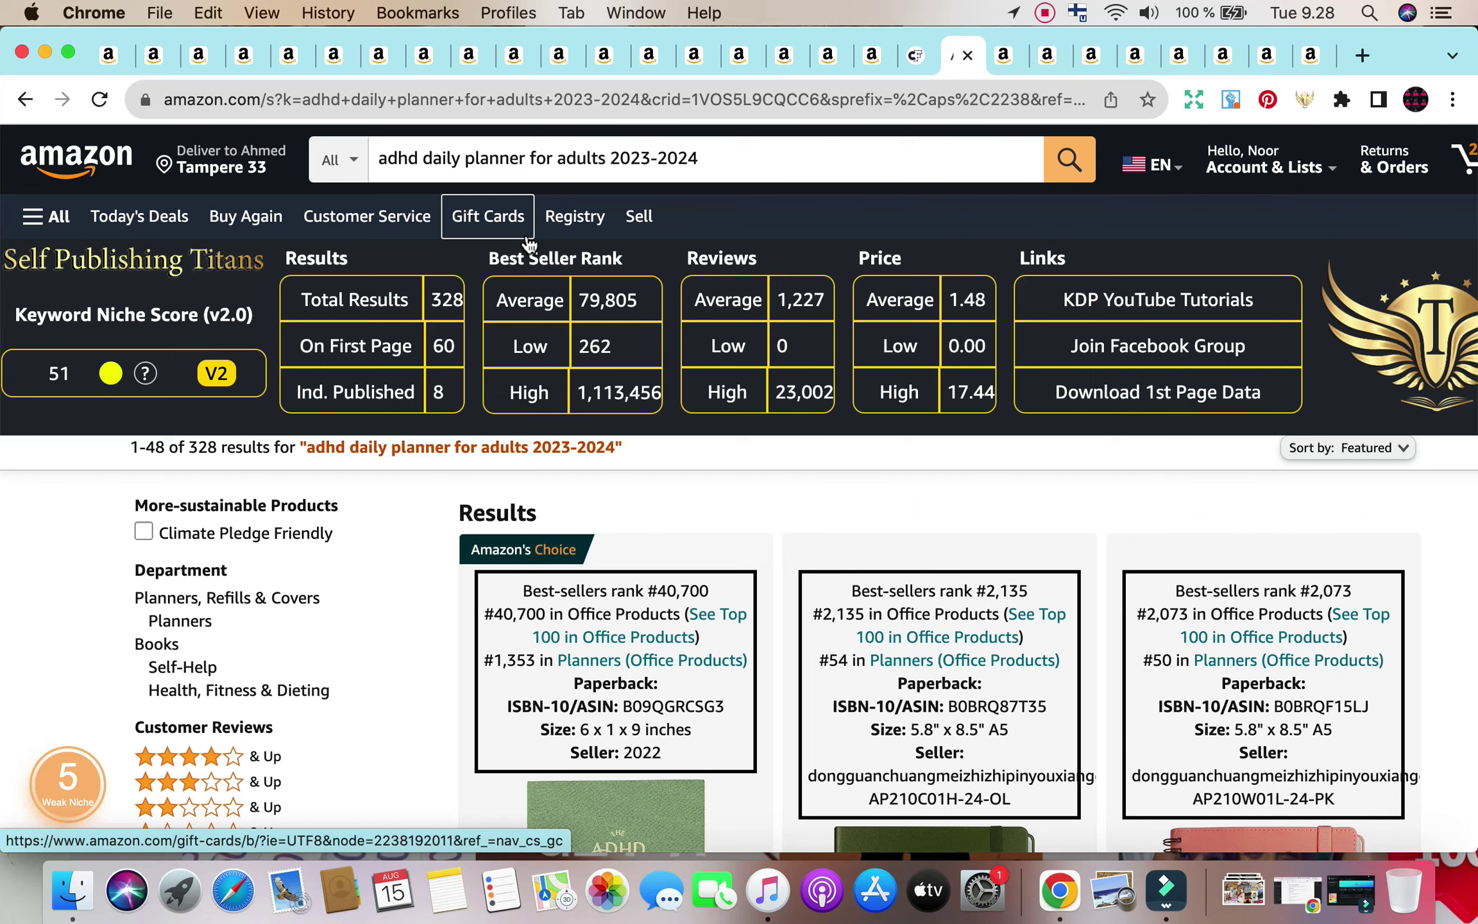
{"action": "left_click", "coordinate": [1302, 13]}
{"action": "left_click", "coordinate": [1302, 13]}
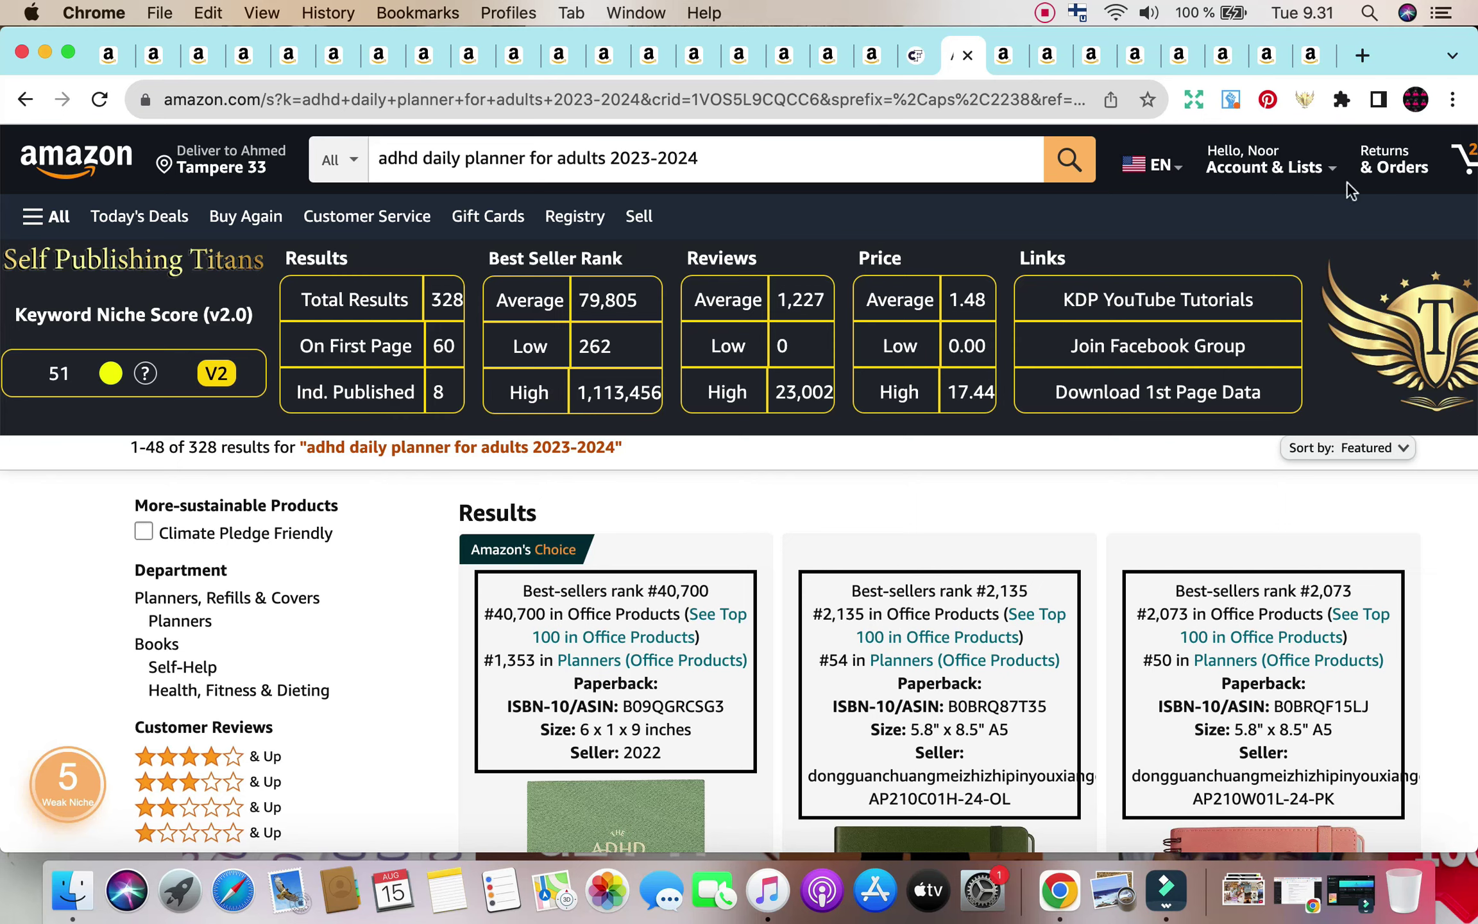
Copy "adhd daily planner for adults" from the Amazon search and search Creative Fabrica for it.
{"action": "left_click_drag", "start_coordinate": [605, 157], "coordinate": [371, 165]}
{"action": "key", "text": "super+c"}
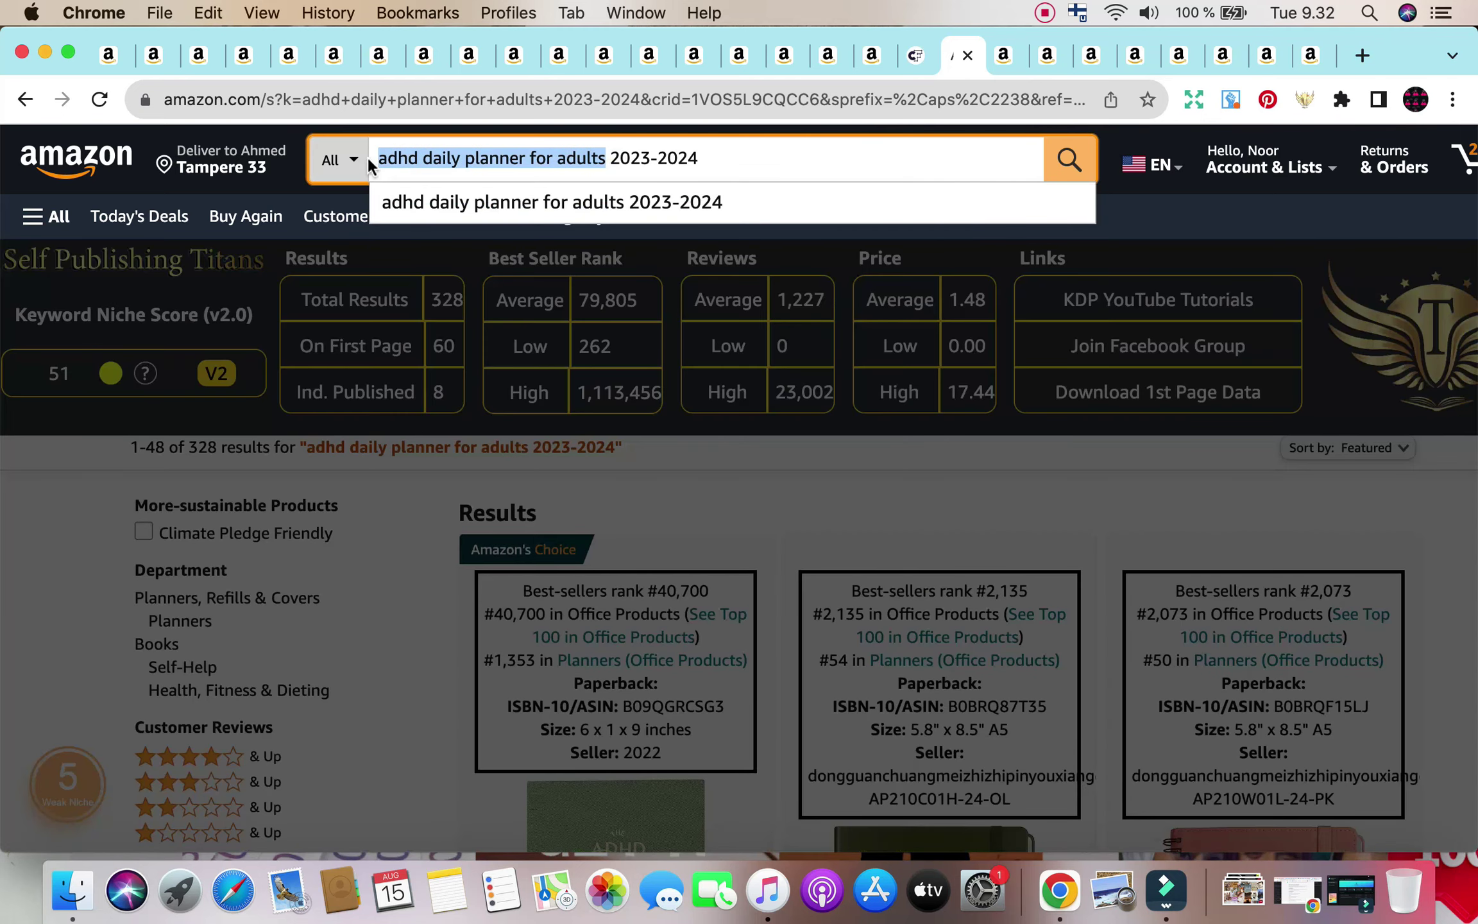
{"action": "left_click", "coordinate": [915, 55]}
{"action": "left_click", "coordinate": [574, 354]}
{"action": "key", "text": "super+v"}
{"action": "key", "text": "Return"}
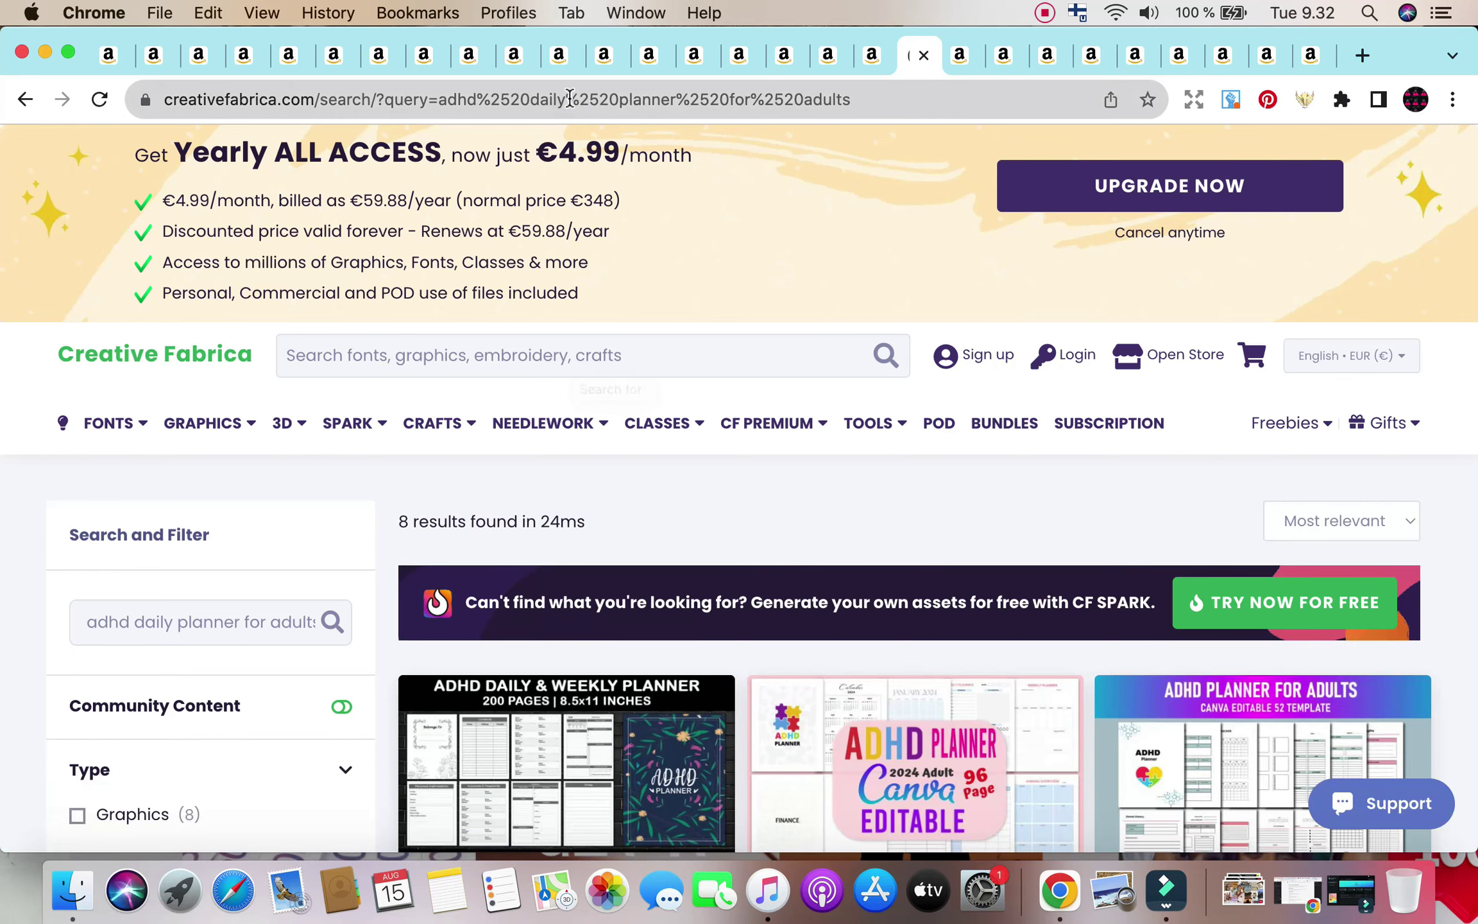
Filter the Creative Fabrica planner results to the KDP Interiors category.
{"action": "scroll", "coordinate": [849, 346], "scroll_direction": "down", "scroll_amount": 7}
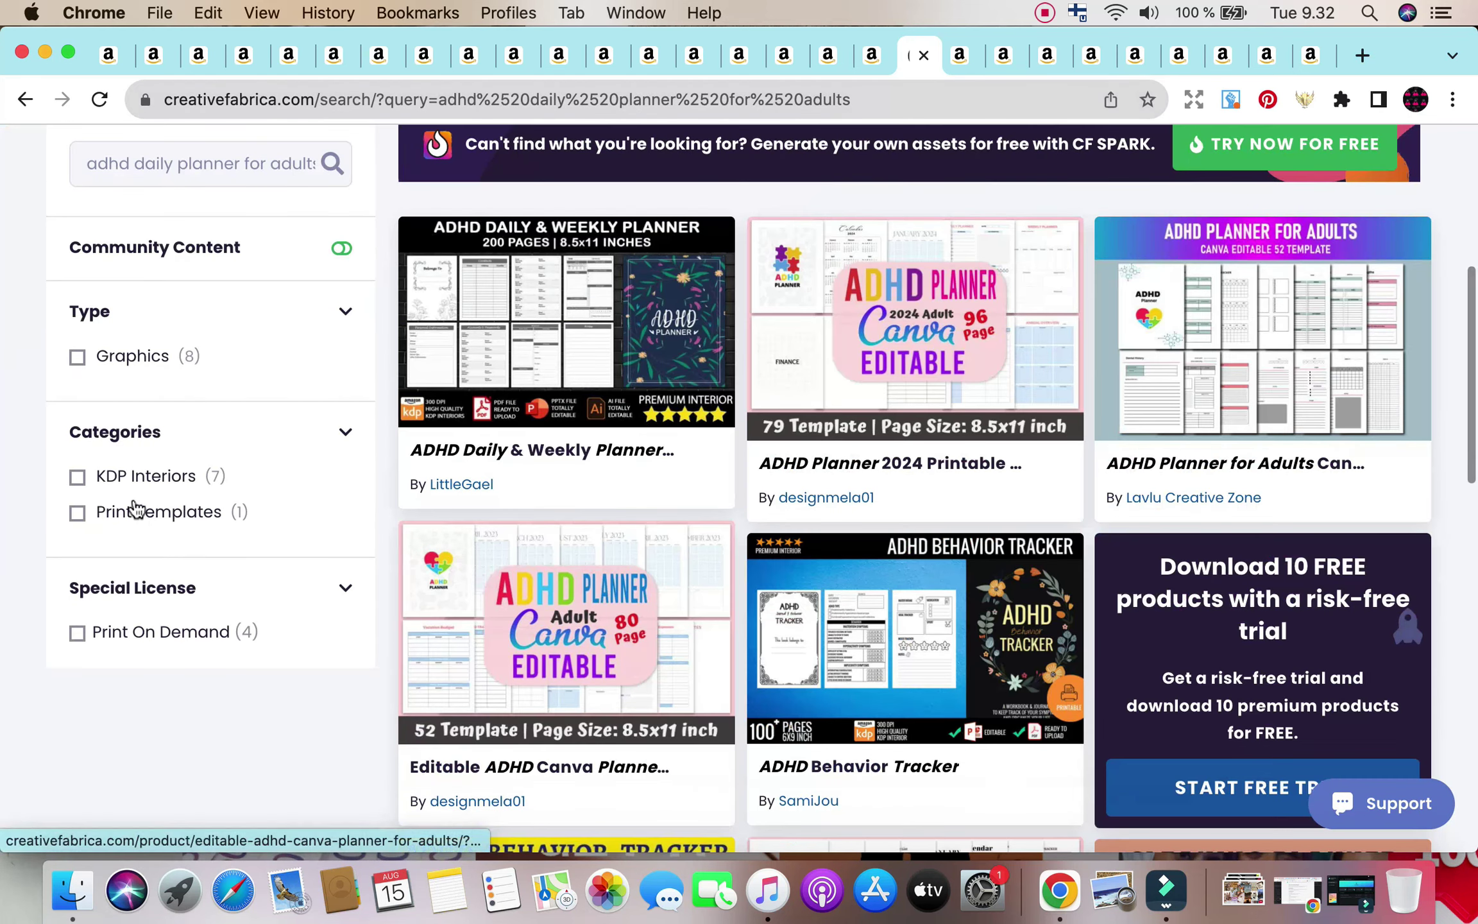
{"action": "scroll", "coordinate": [425, 636], "scroll_direction": "up", "scroll_amount": 1}
{"action": "scroll", "coordinate": [425, 635], "scroll_direction": "up", "scroll_amount": 3}
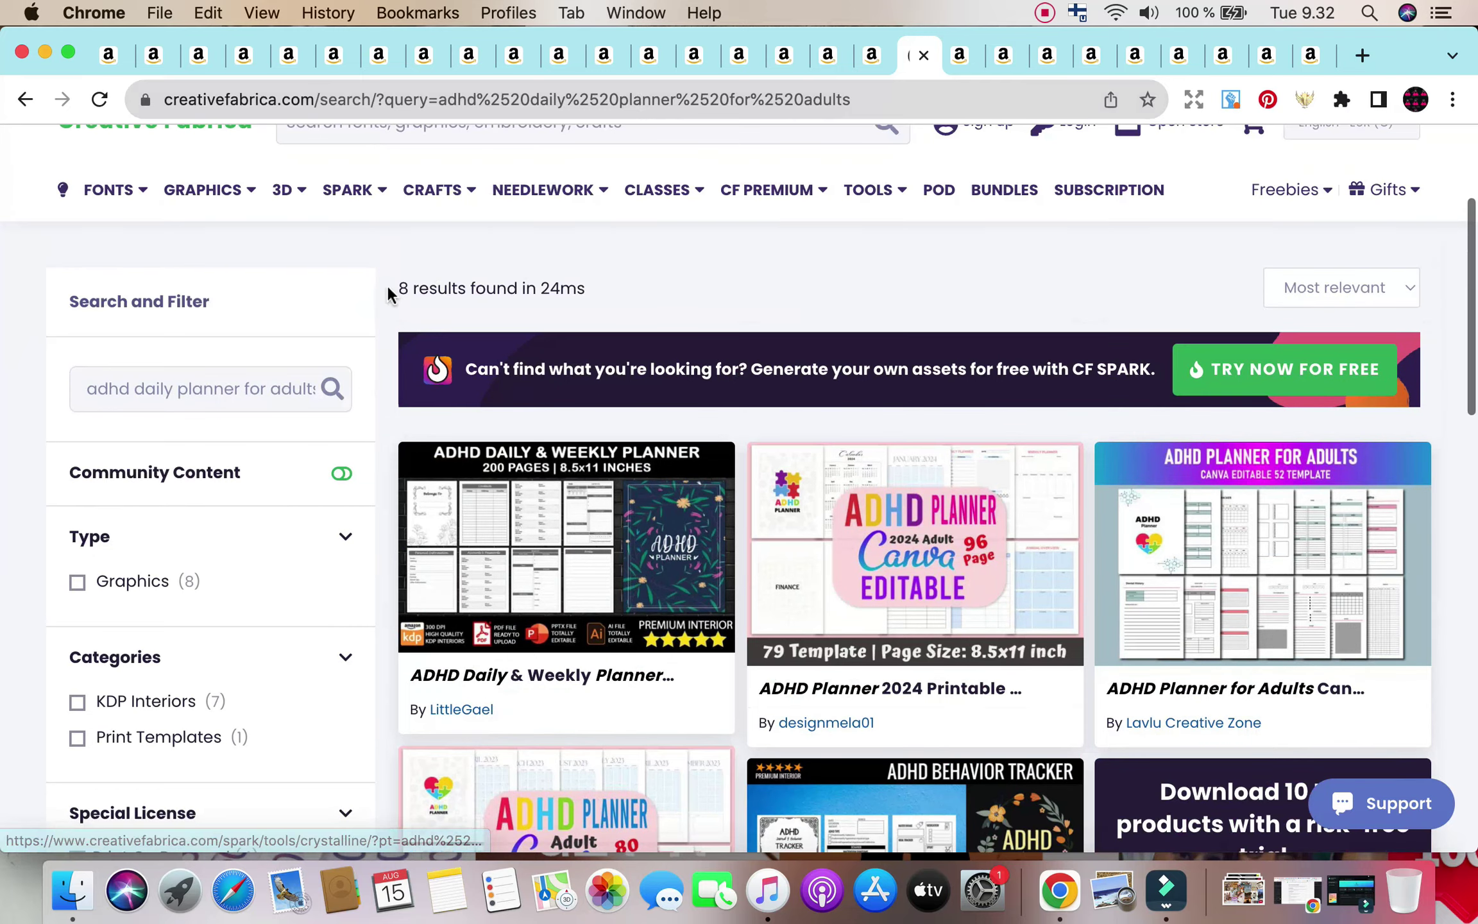
{"action": "left_click", "coordinate": [122, 705]}
{"action": "left_click", "coordinate": [124, 709]}
{"action": "left_click", "coordinate": [171, 707]}
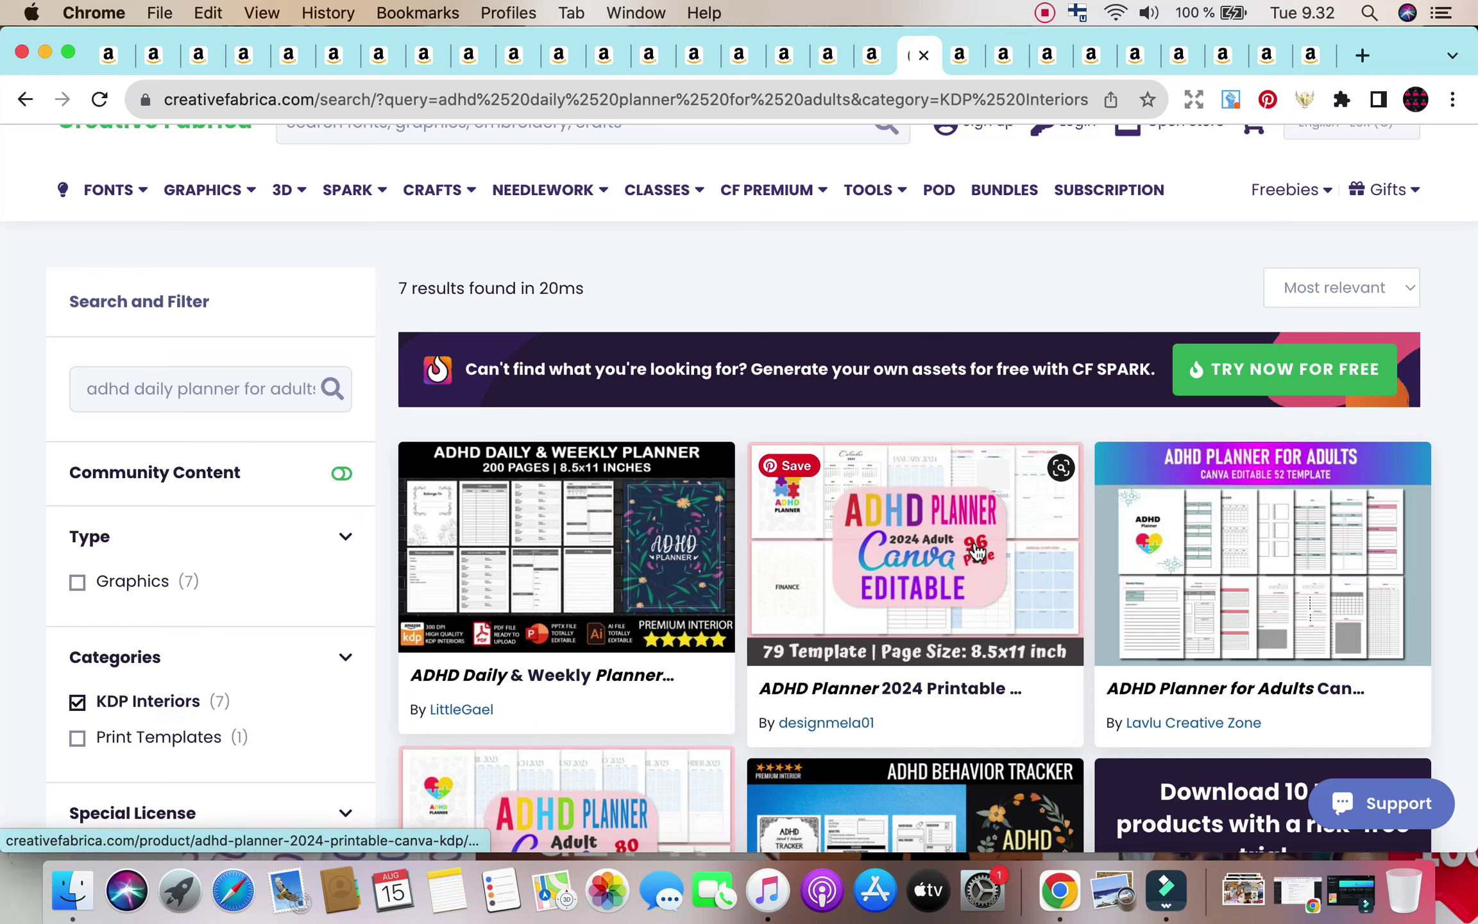
{"action": "scroll", "coordinate": [828, 738], "scroll_direction": "down", "scroll_amount": 1}
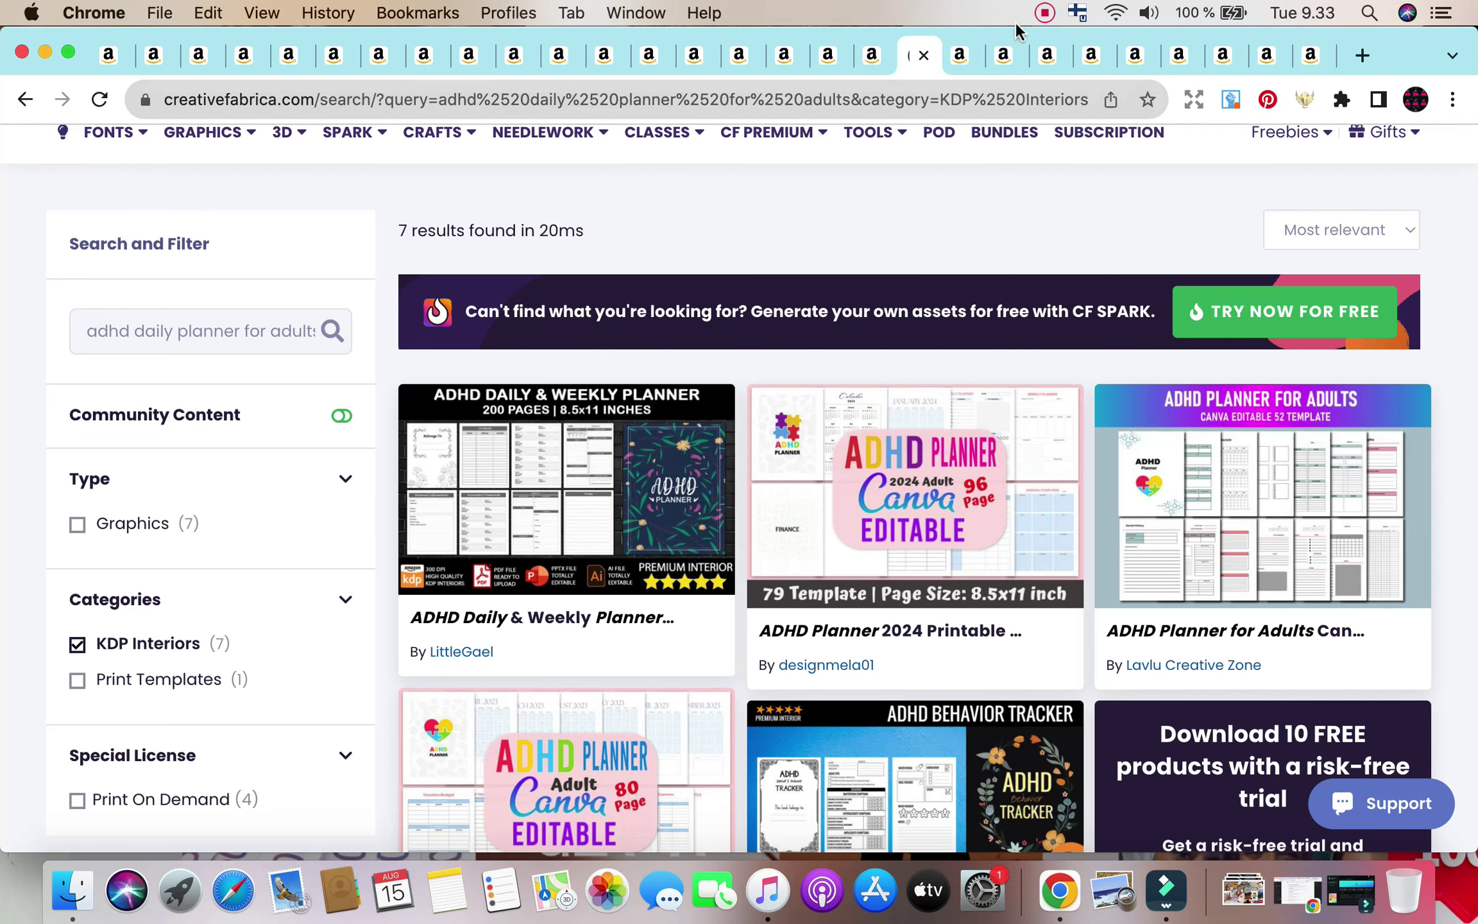
Open the Amazon results for "neurodivergent cbt workbook" and examine the niche statistics and the competing books' ranks and prices.
{"action": "left_click", "coordinate": [957, 57]}
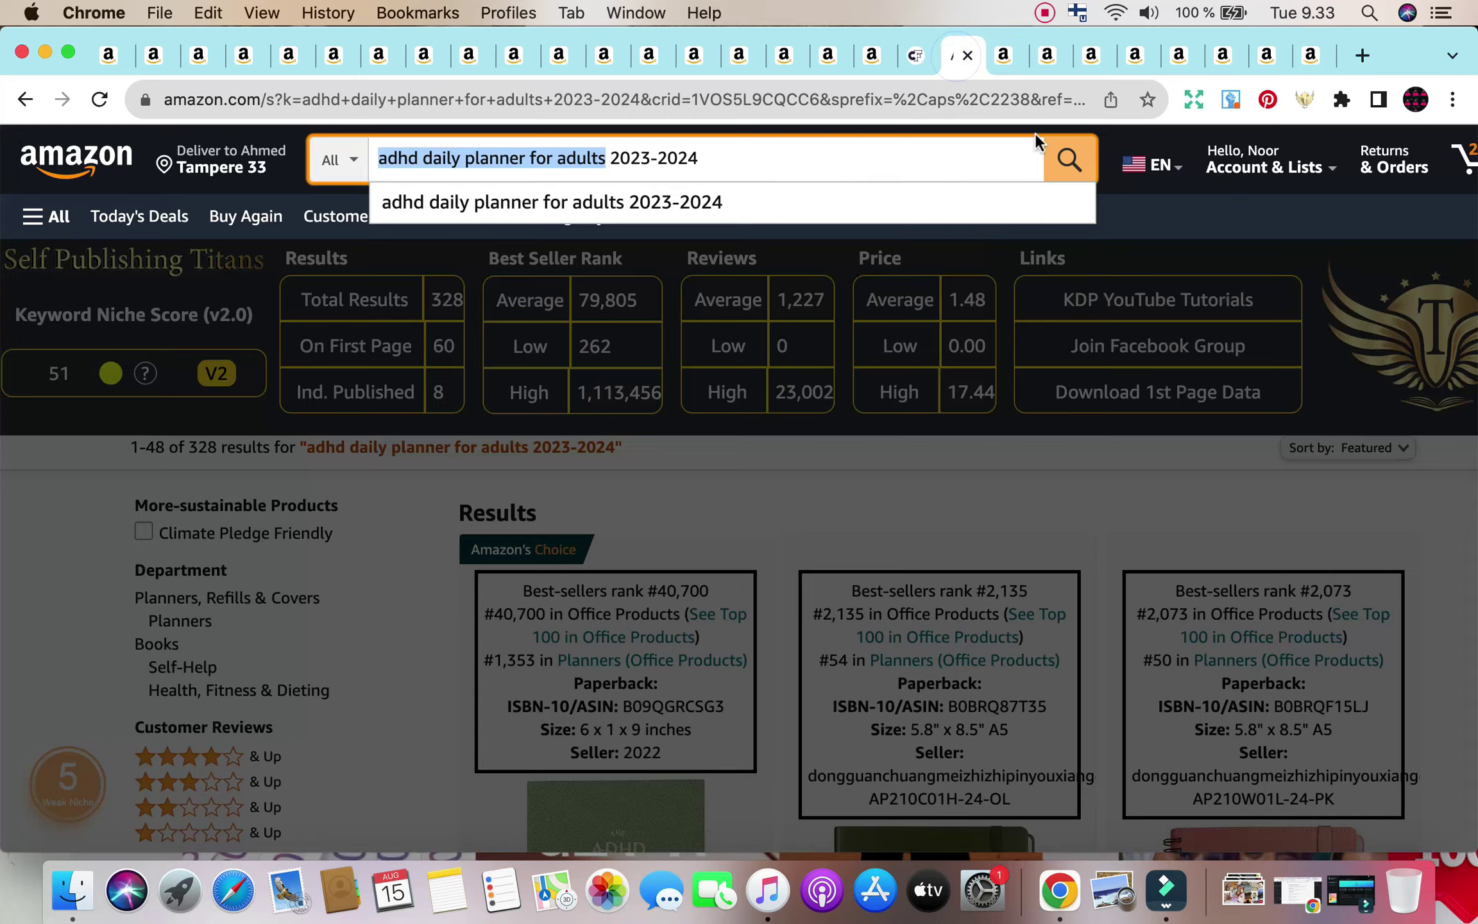
{"action": "key", "text": "ctrl+Tab"}
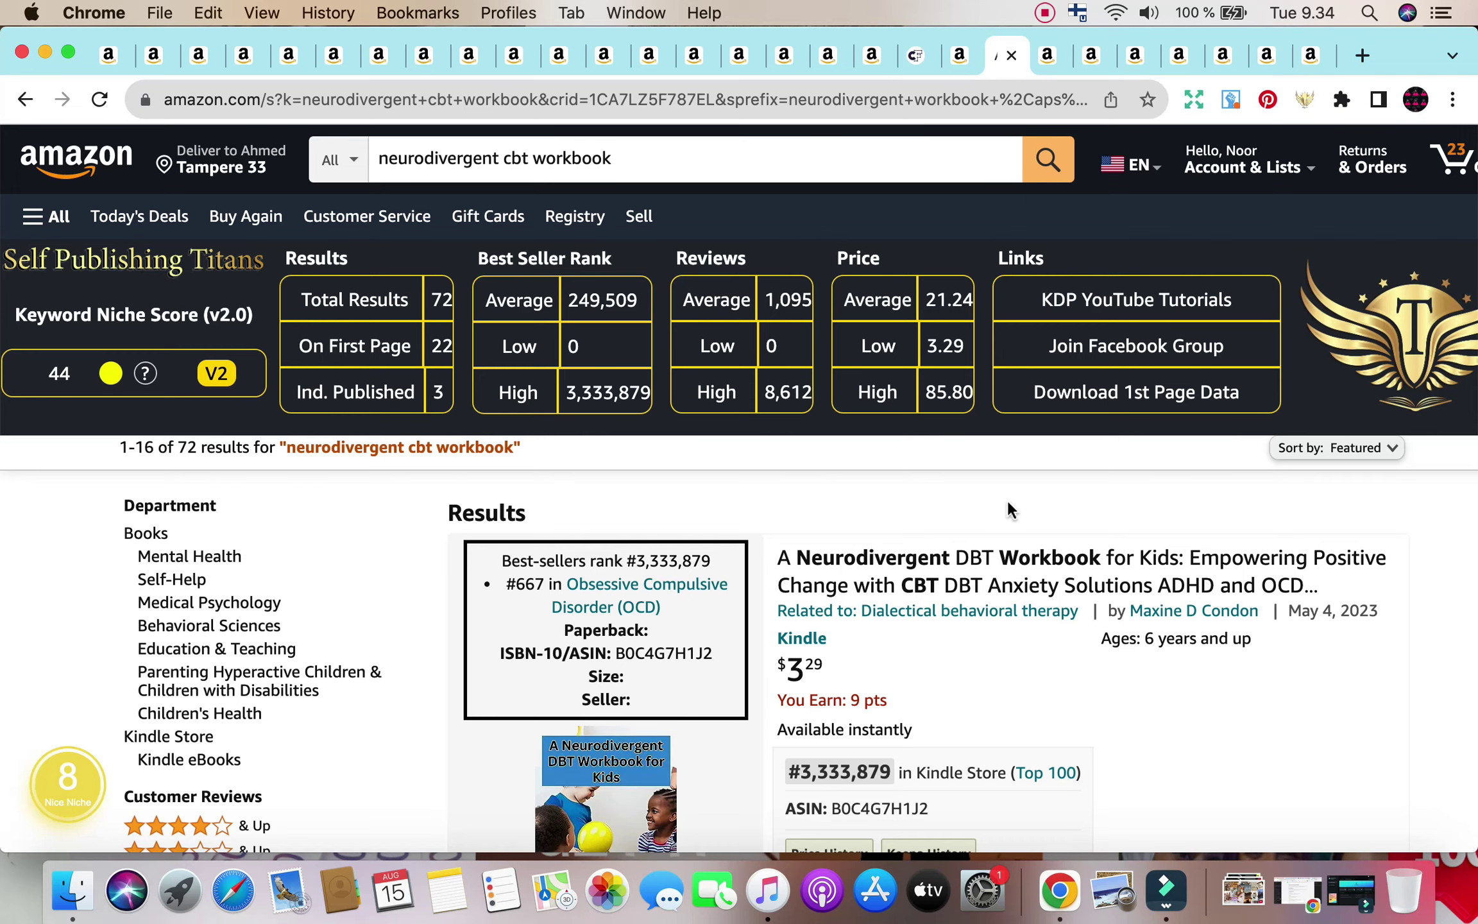
{"action": "scroll", "coordinate": [1066, 612], "scroll_direction": "down", "scroll_amount": 10}
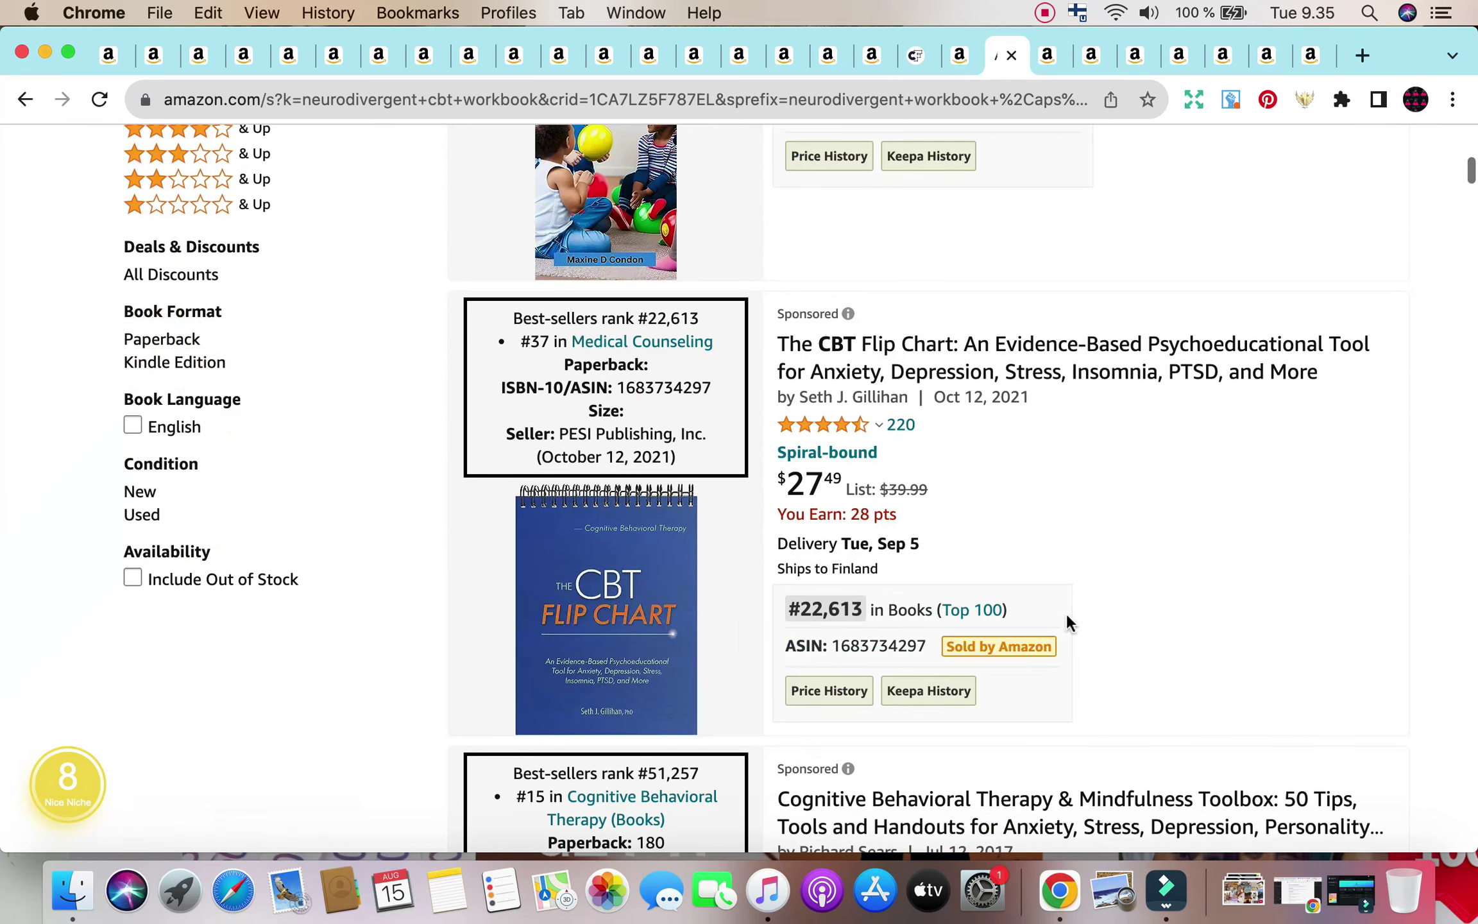
{"action": "scroll", "coordinate": [1066, 612], "scroll_direction": "down", "scroll_amount": 15}
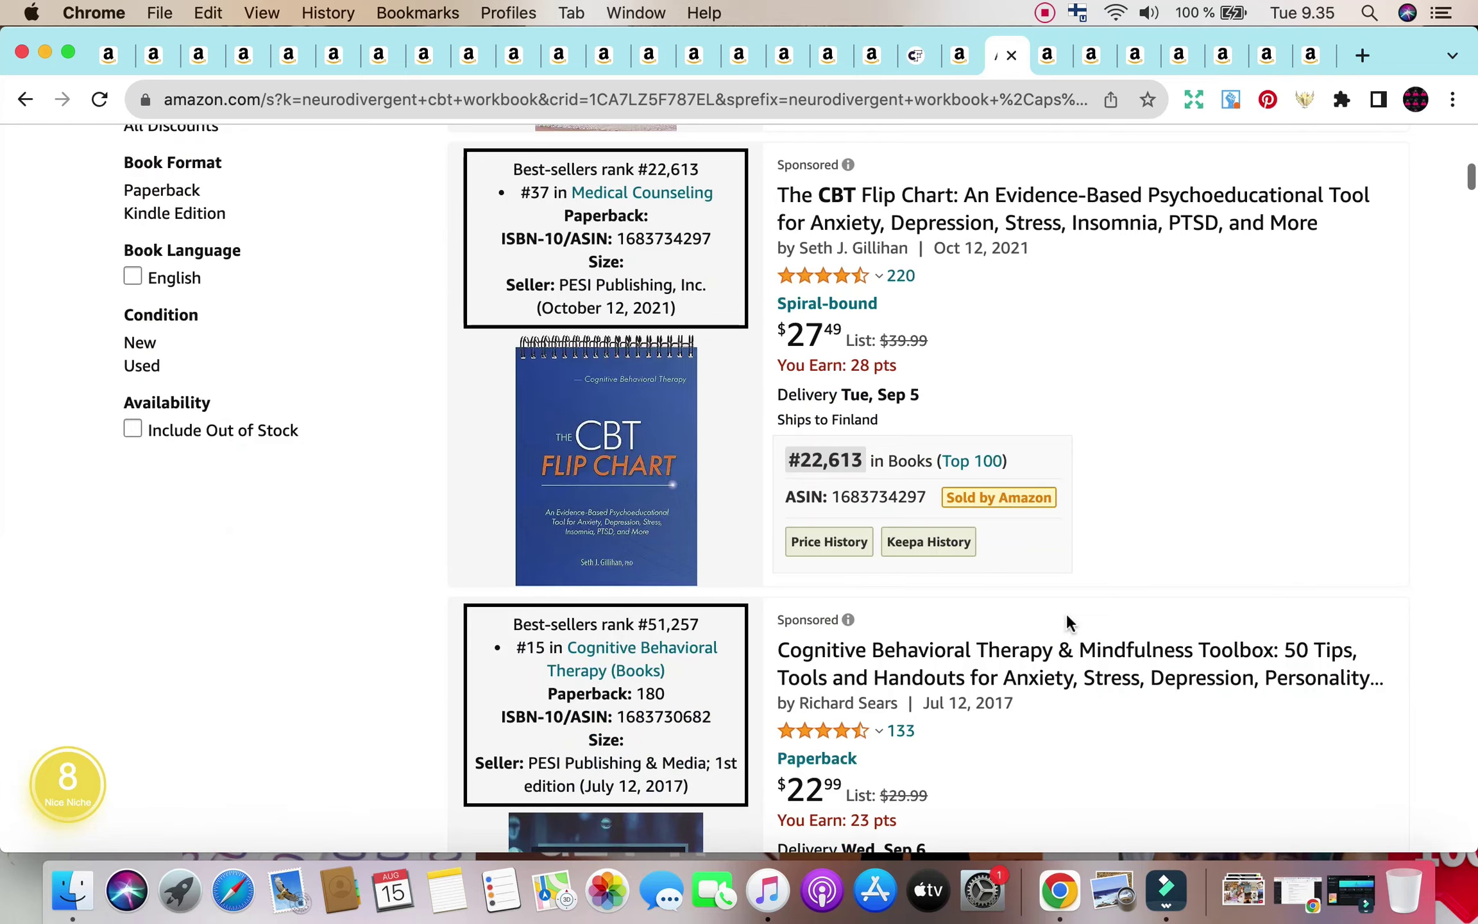
{"action": "scroll", "coordinate": [1065, 613], "scroll_direction": "up", "scroll_amount": 20}
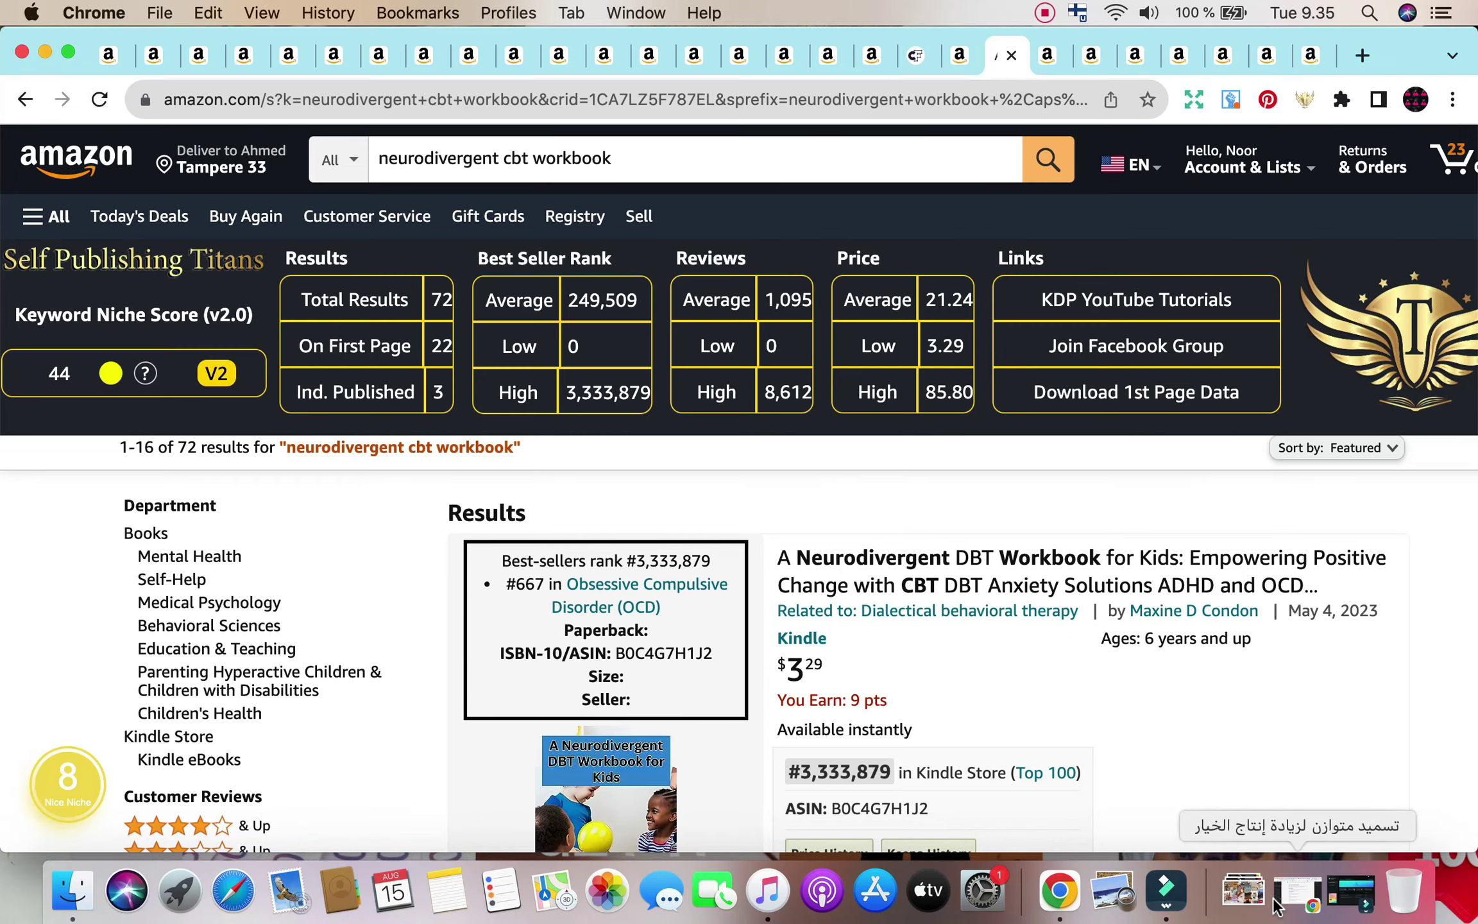
{"action": "scroll", "coordinate": [1238, 696], "scroll_direction": "down", "scroll_amount": 3}
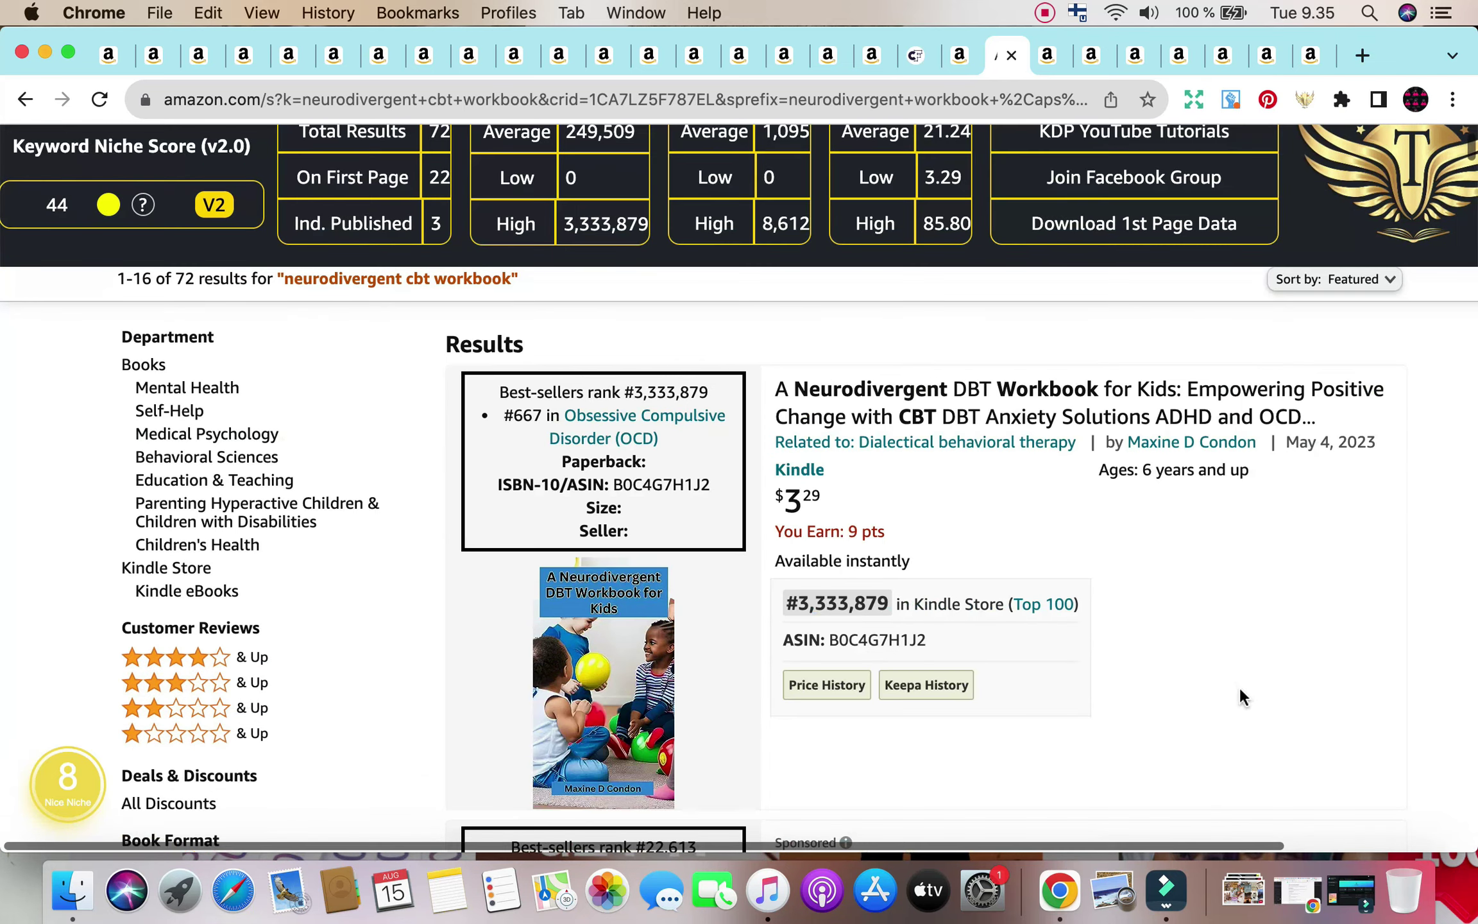
{"action": "scroll", "coordinate": [1238, 696], "scroll_direction": "down", "scroll_amount": 2}
{"action": "scroll", "coordinate": [1240, 691], "scroll_direction": "down", "scroll_amount": 15}
{"action": "scroll", "coordinate": [1240, 691], "scroll_direction": "up", "scroll_amount": 5}
{"action": "scroll", "coordinate": [1240, 690], "scroll_direction": "up", "scroll_amount": 5}
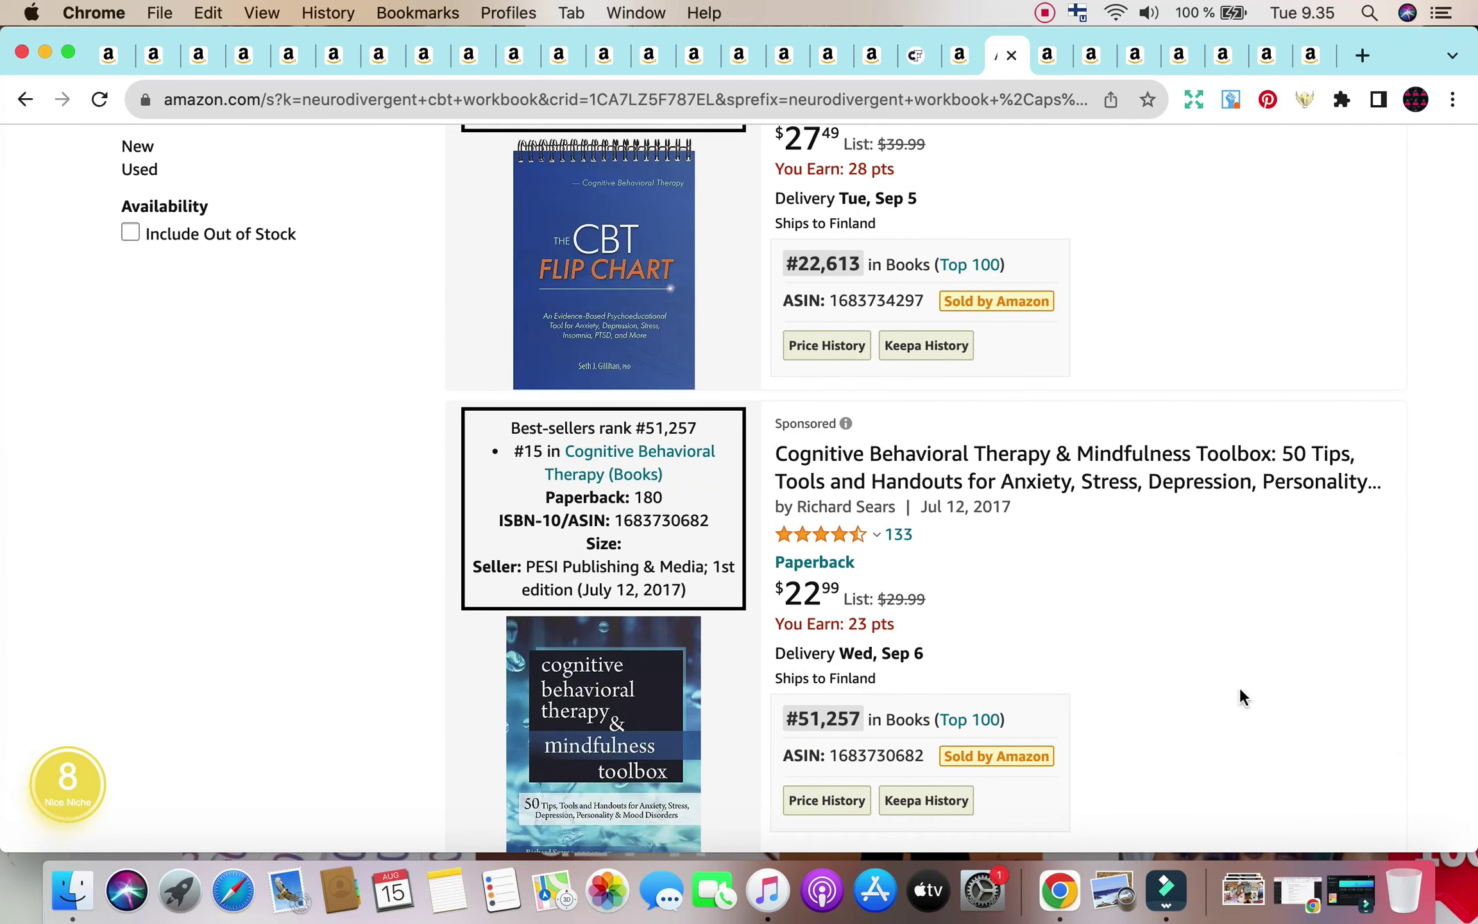
{"action": "scroll", "coordinate": [1239, 686], "scroll_direction": "up", "scroll_amount": 15}
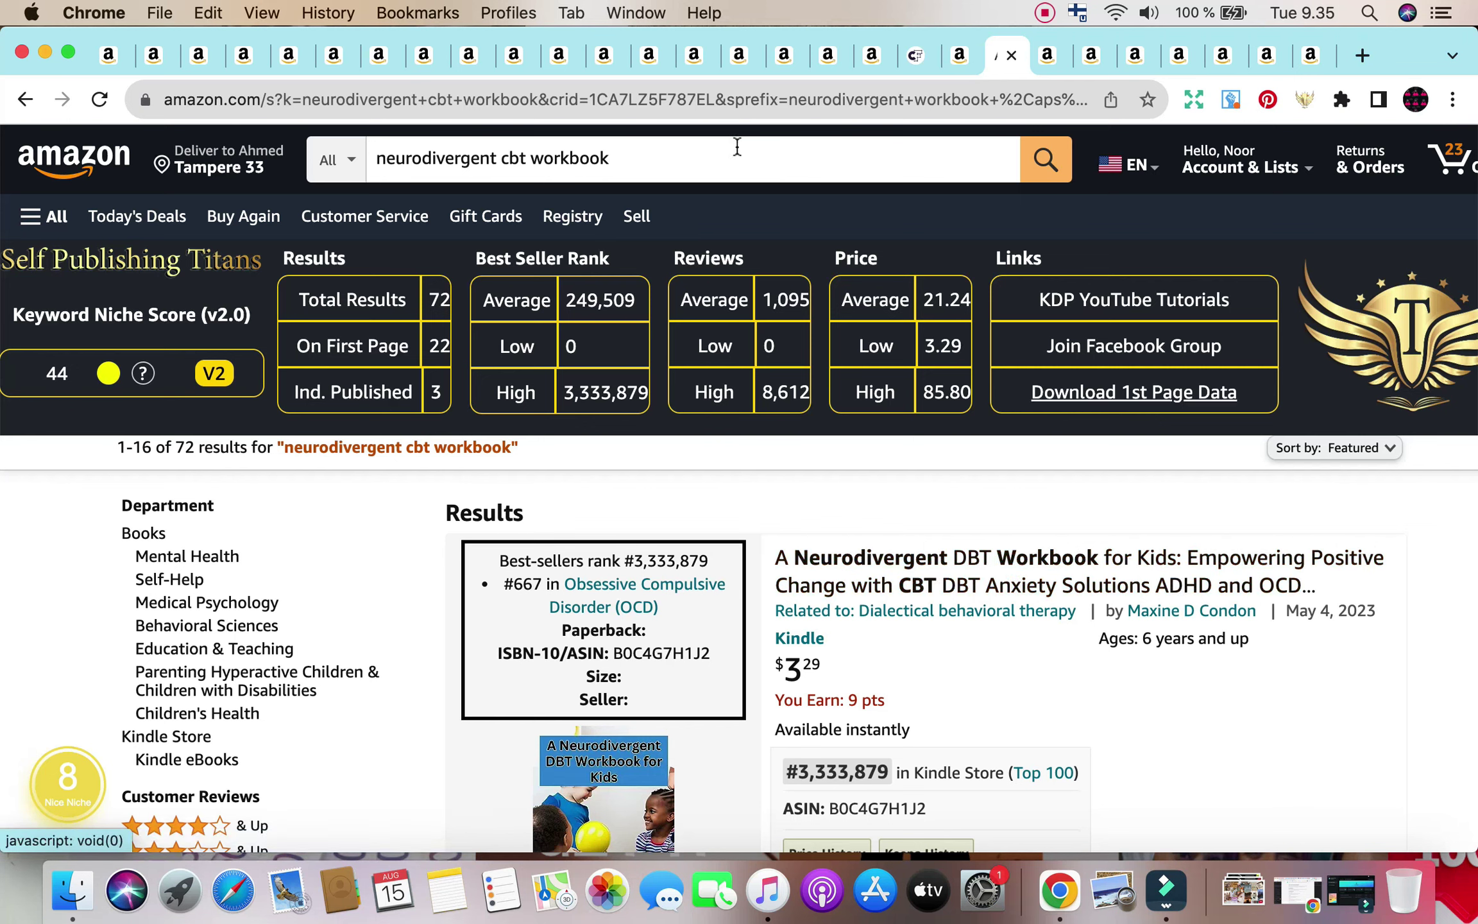
Copy the Amazon keyword "neurodivergent cbt workbook" and search Creative Fabrica for it.
{"action": "left_click", "coordinate": [623, 155]}
{"action": "key", "text": "super+c"}
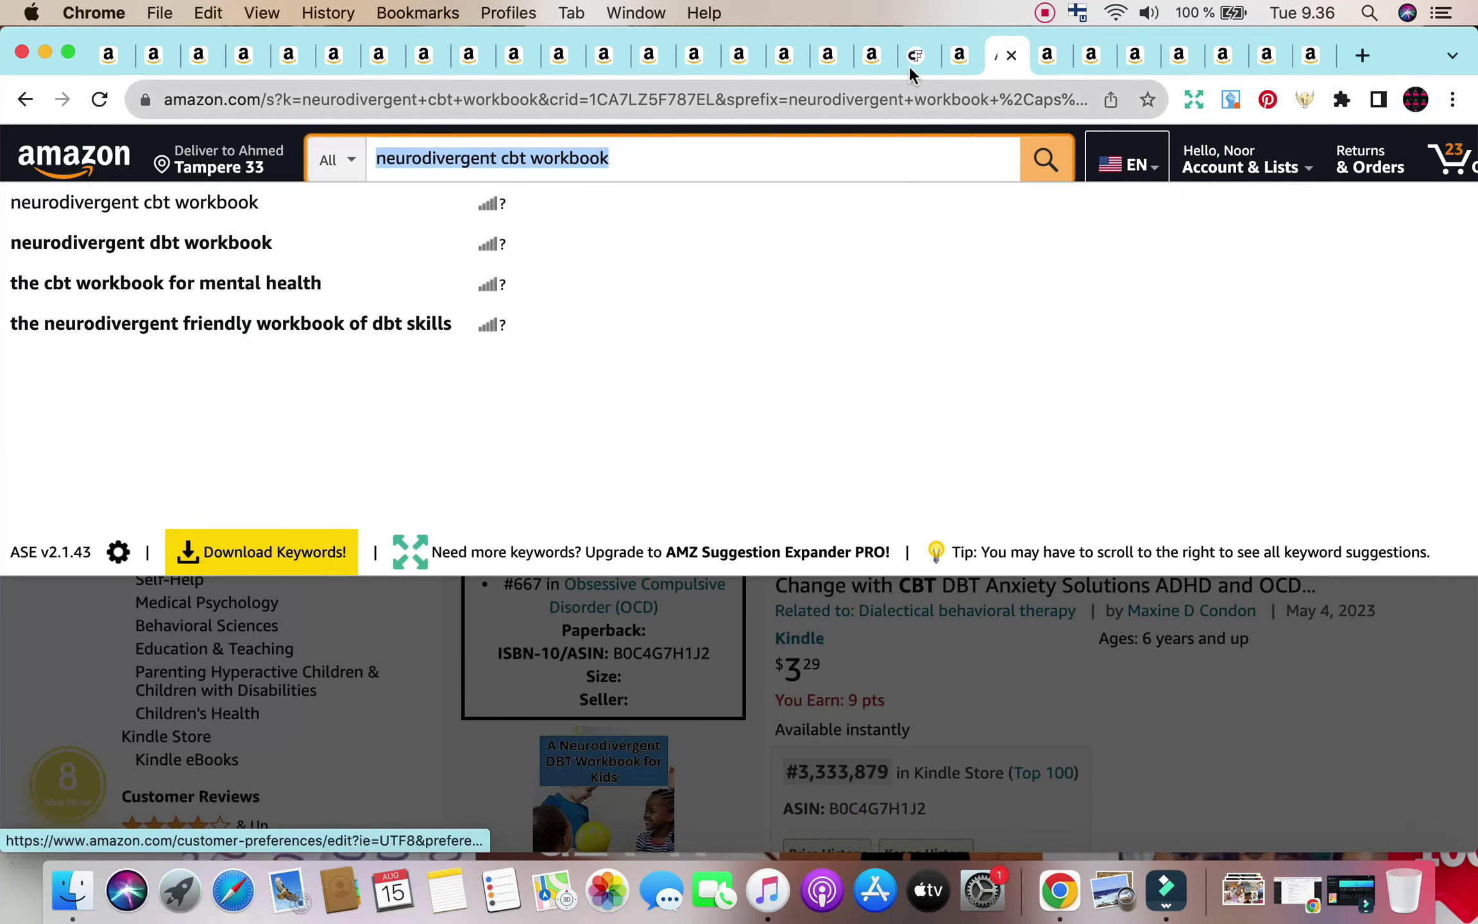
{"action": "left_click", "coordinate": [914, 57]}
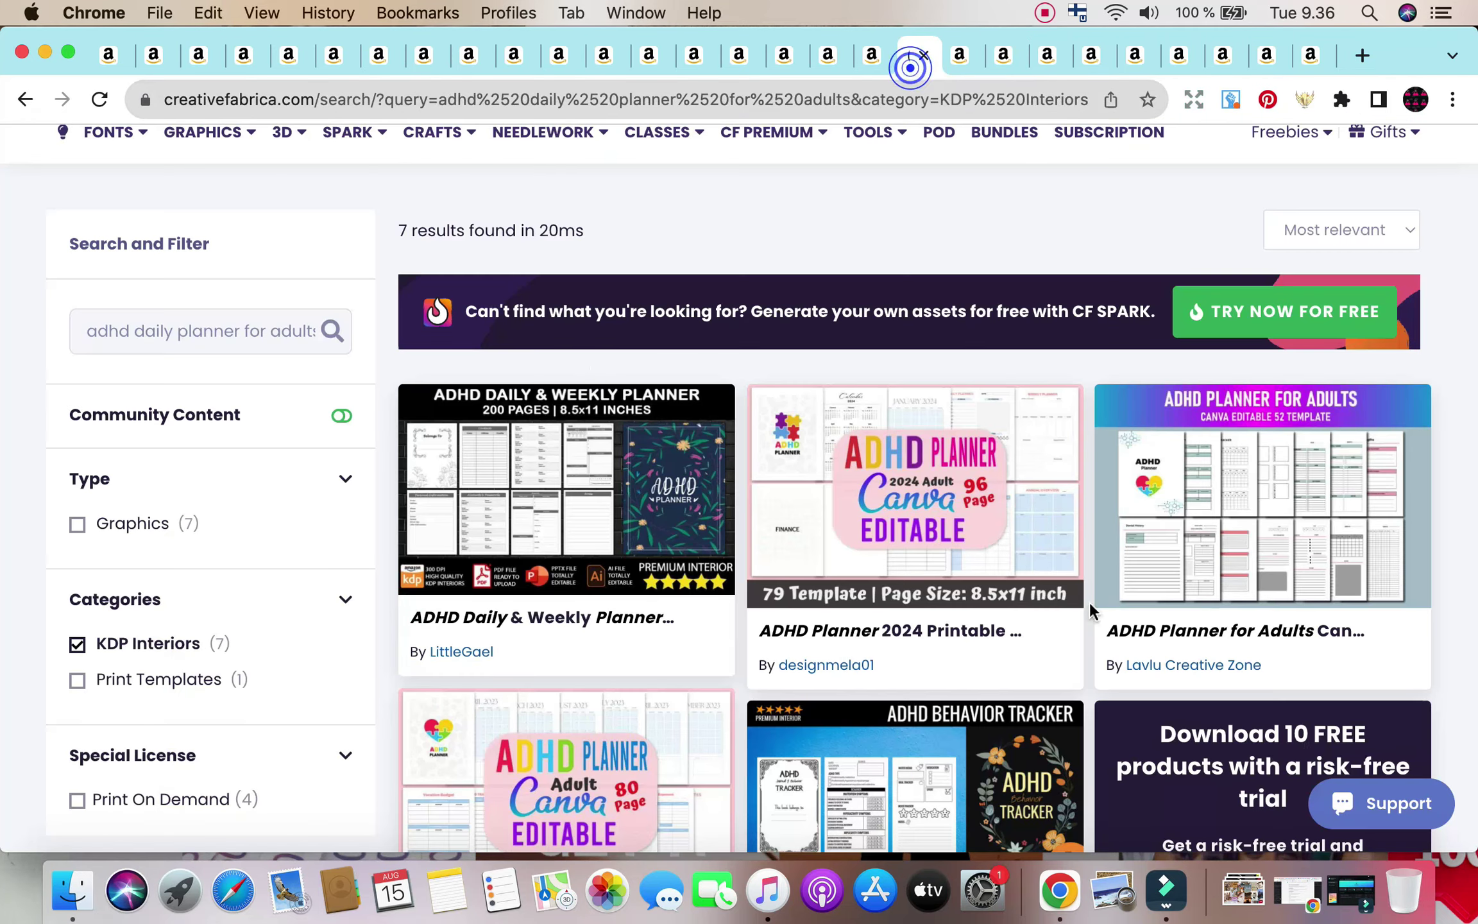
{"action": "scroll", "coordinate": [591, 372], "scroll_direction": "up", "scroll_amount": 5}
{"action": "left_click", "coordinate": [604, 355]}
{"action": "key", "text": "super+v"}
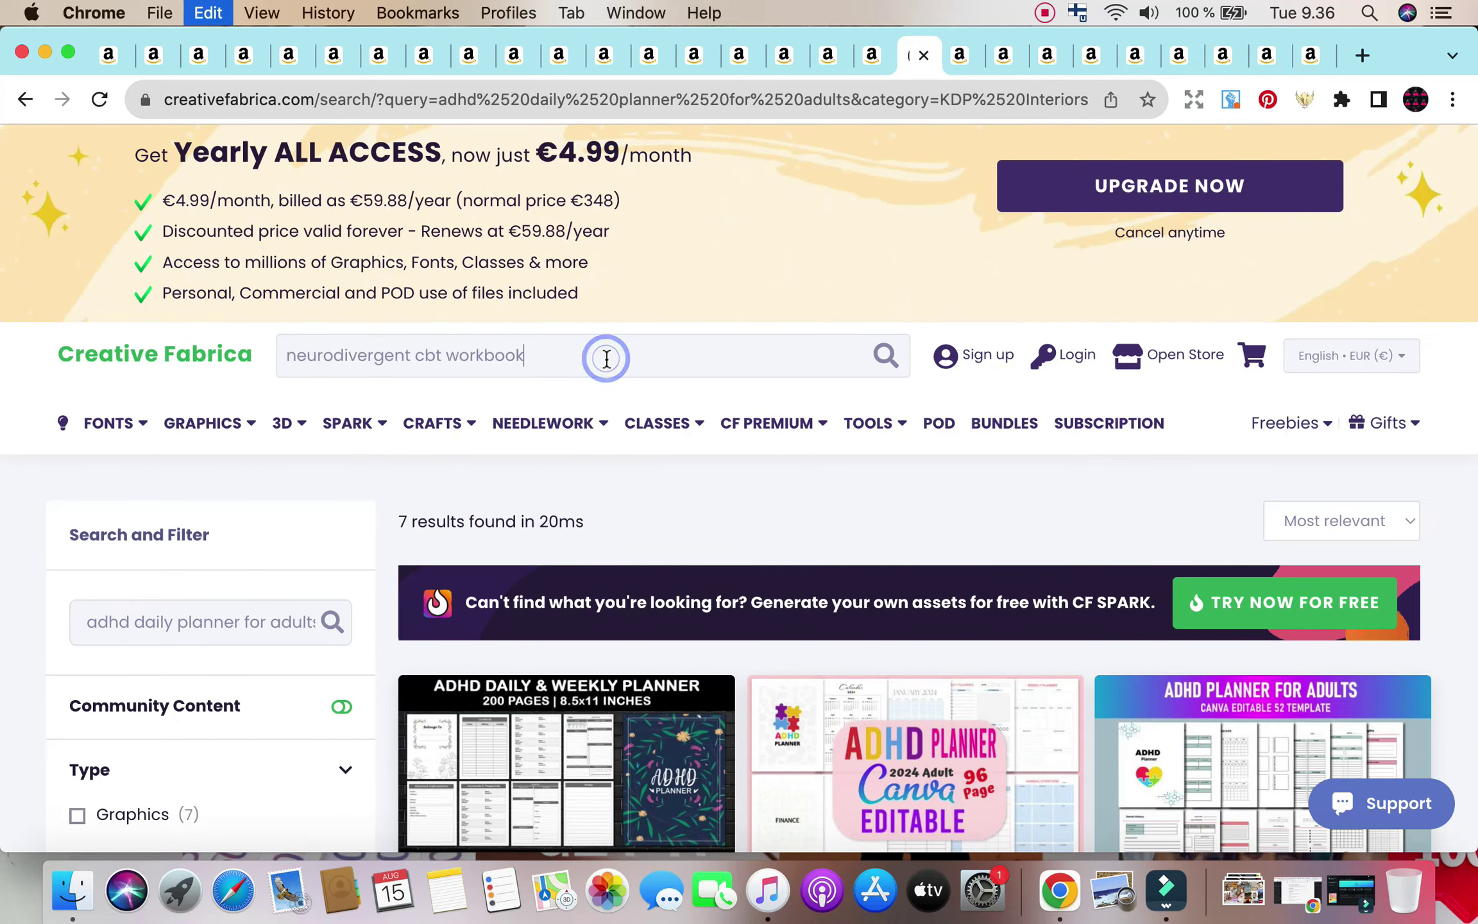
{"action": "key", "text": "Return"}
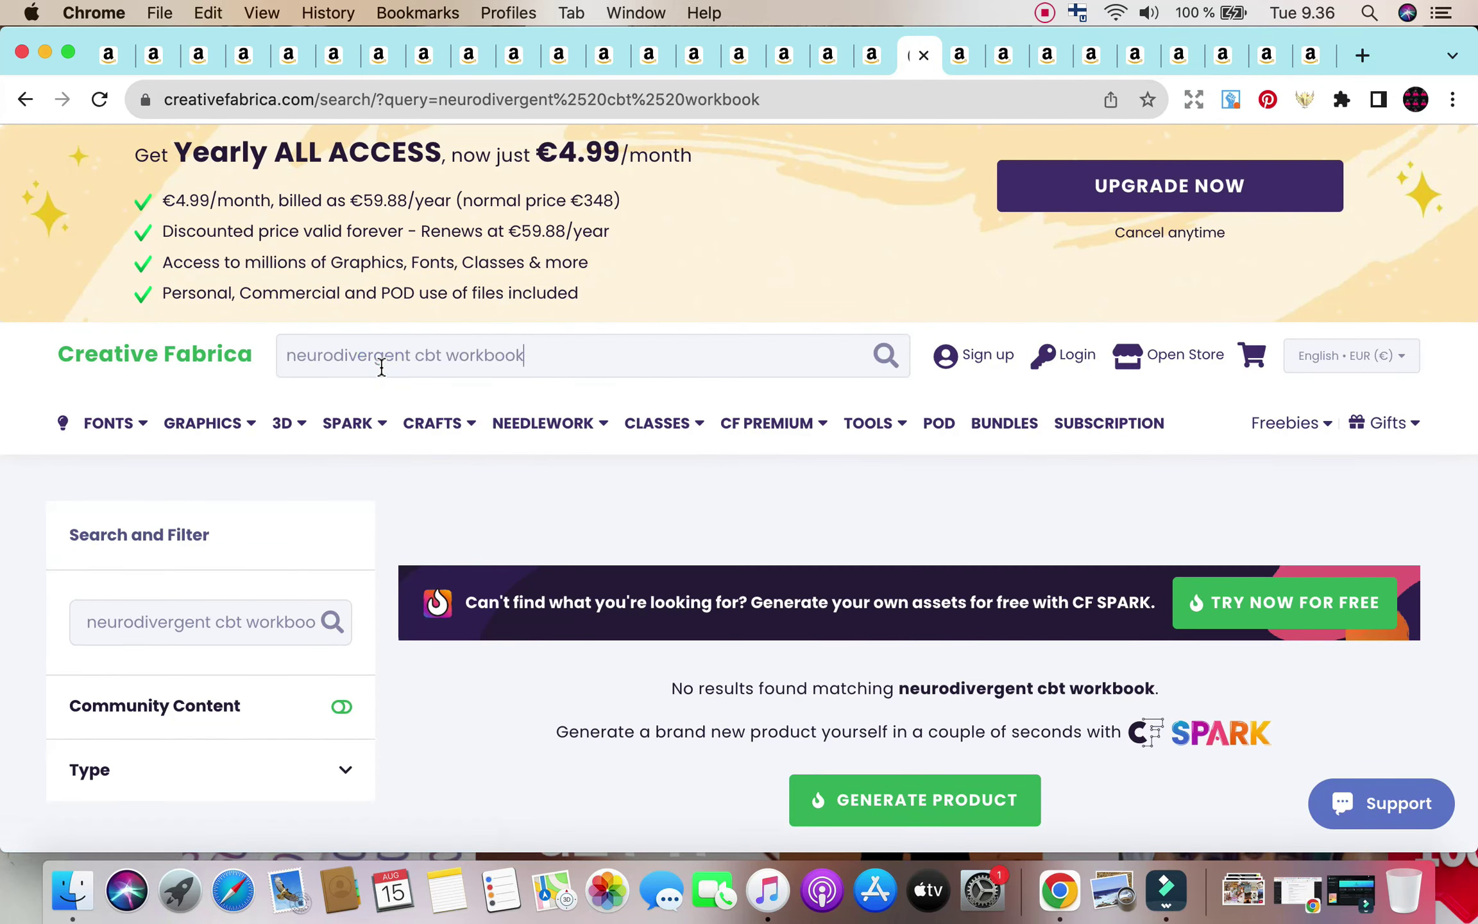
Shorten the Creative Fabrica search to "cbt workbook" and look through the matching interiors.
{"action": "left_click_drag", "start_coordinate": [412, 356], "coordinate": [288, 334]}
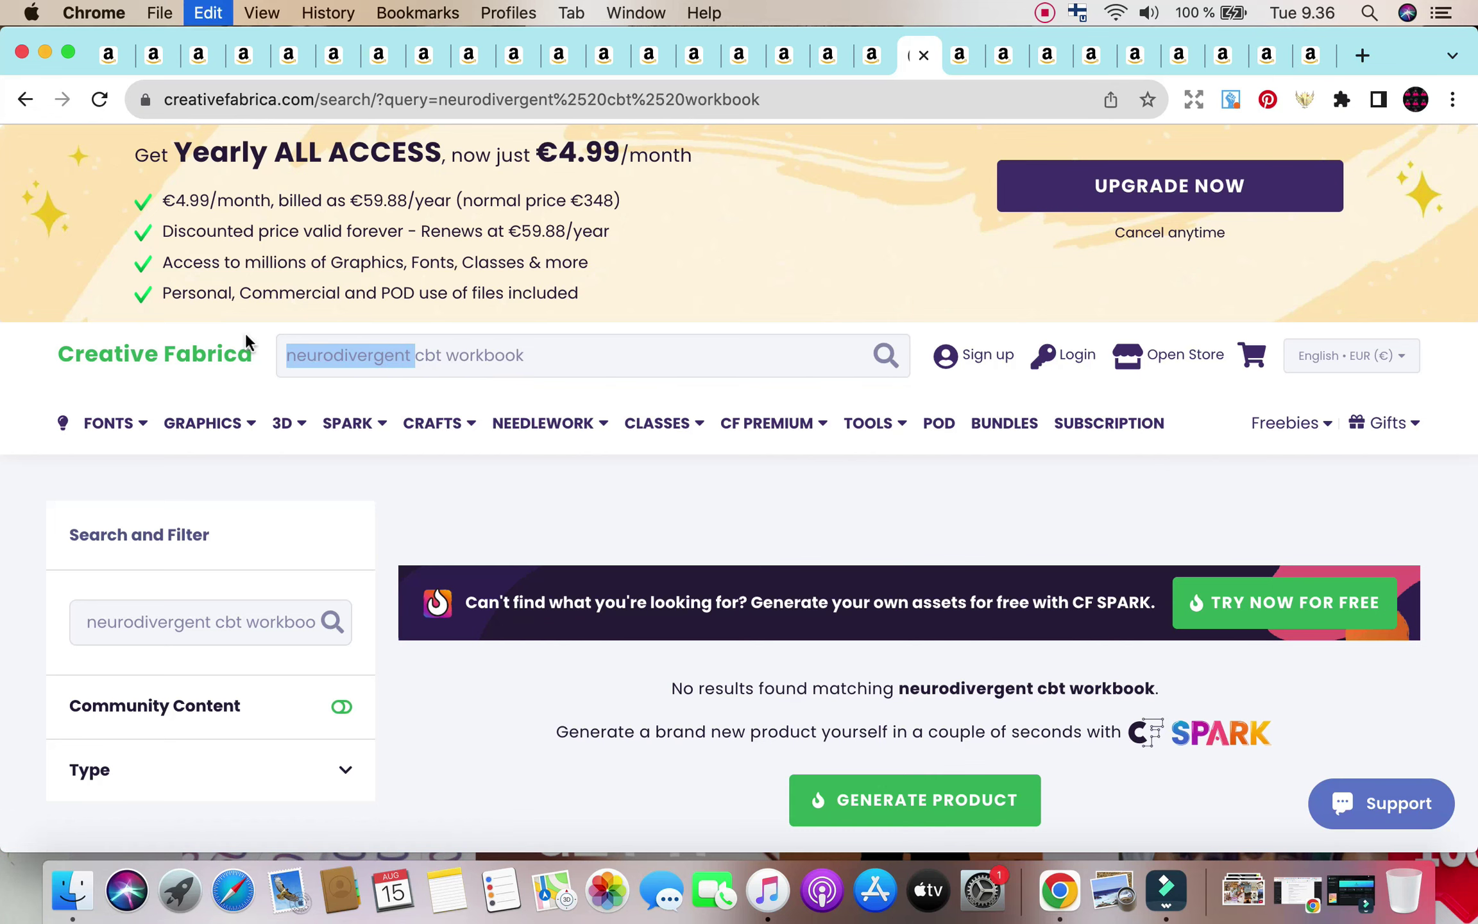
{"action": "key", "text": "BackSpace"}
{"action": "key", "text": "Return"}
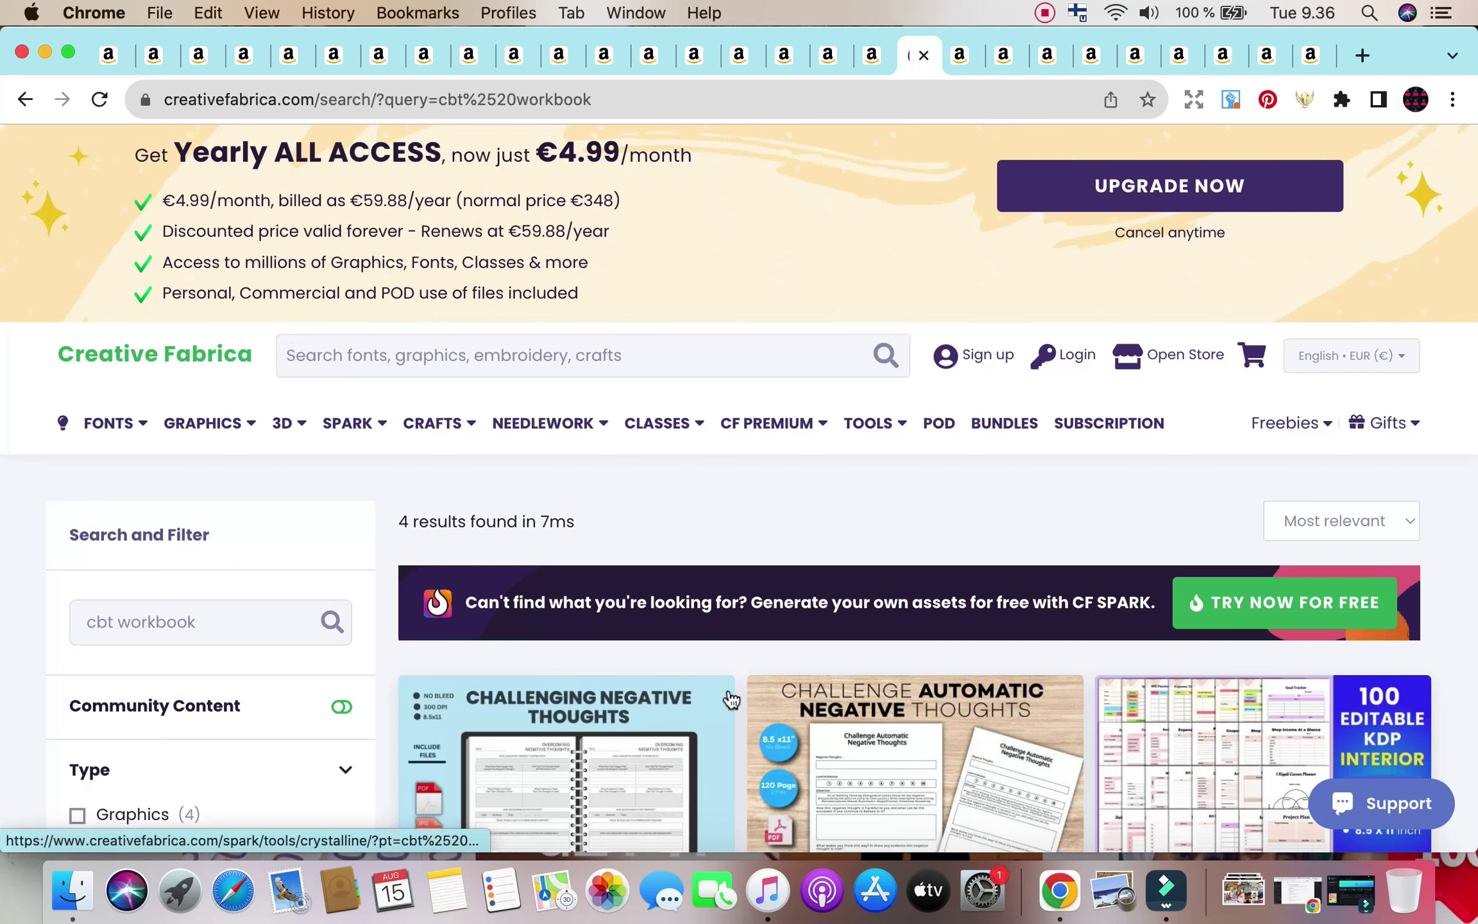
{"action": "scroll", "coordinate": [714, 636], "scroll_direction": "down", "scroll_amount": 1}
{"action": "scroll", "coordinate": [714, 637], "scroll_direction": "down", "scroll_amount": 5}
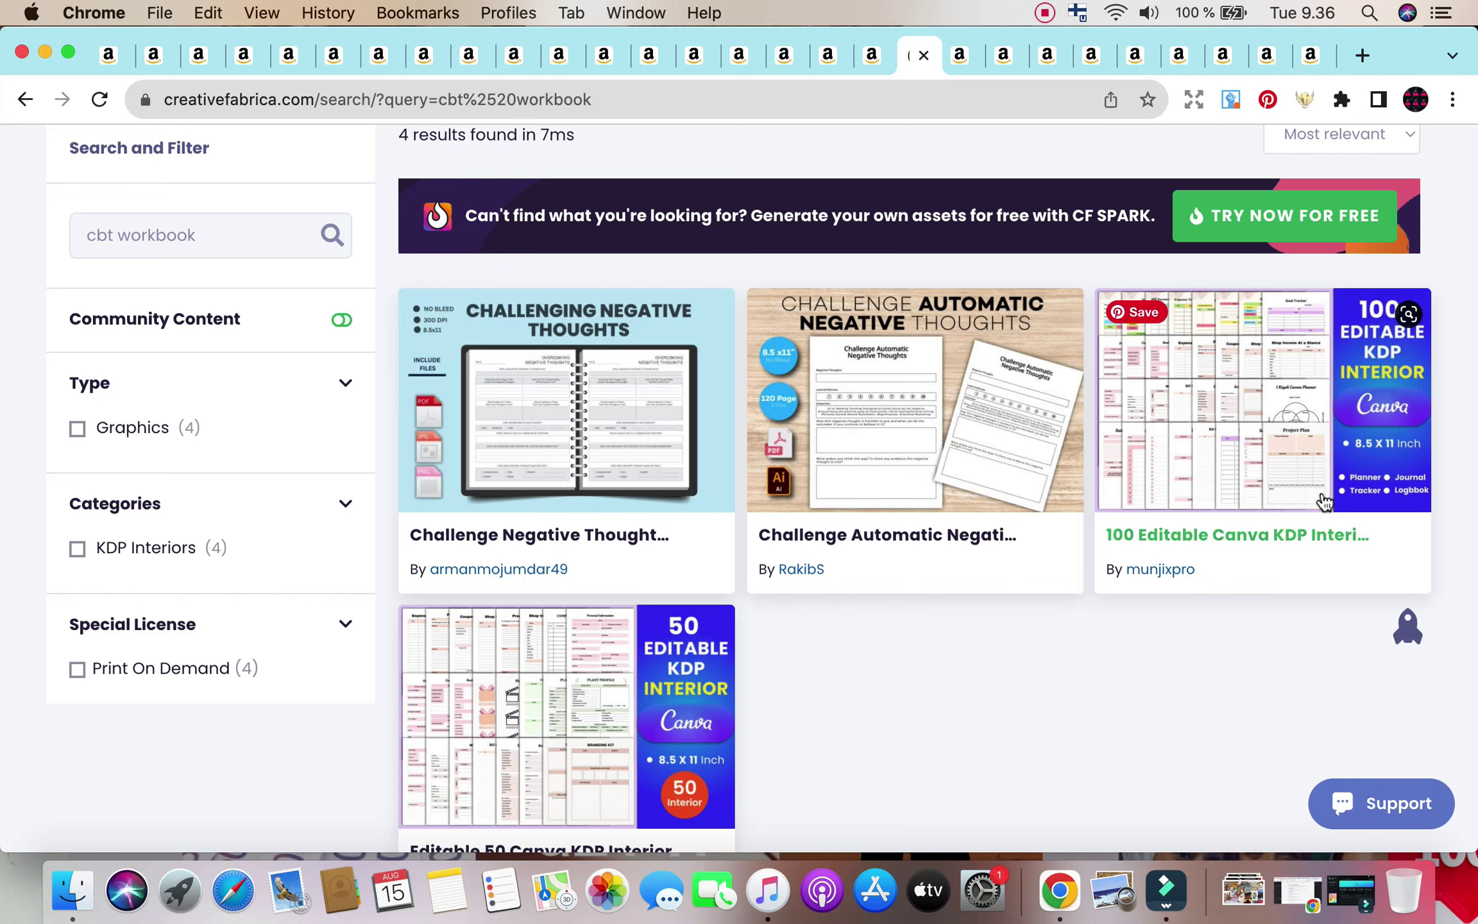
{"action": "scroll", "coordinate": [1248, 532], "scroll_direction": "down", "scroll_amount": 3}
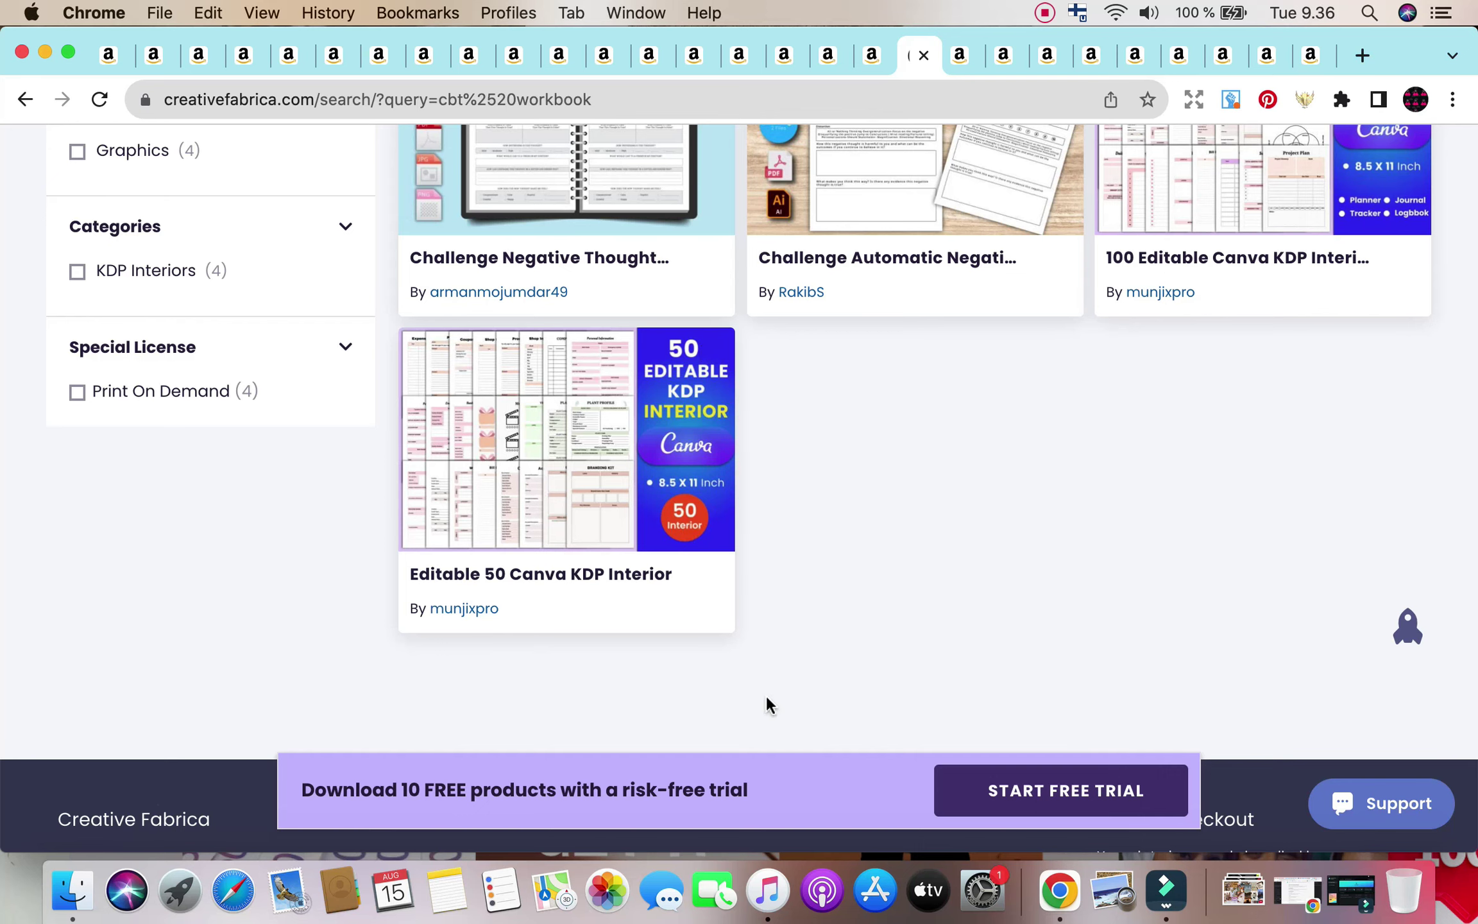
{"action": "scroll", "coordinate": [770, 714], "scroll_direction": "up", "scroll_amount": 10}
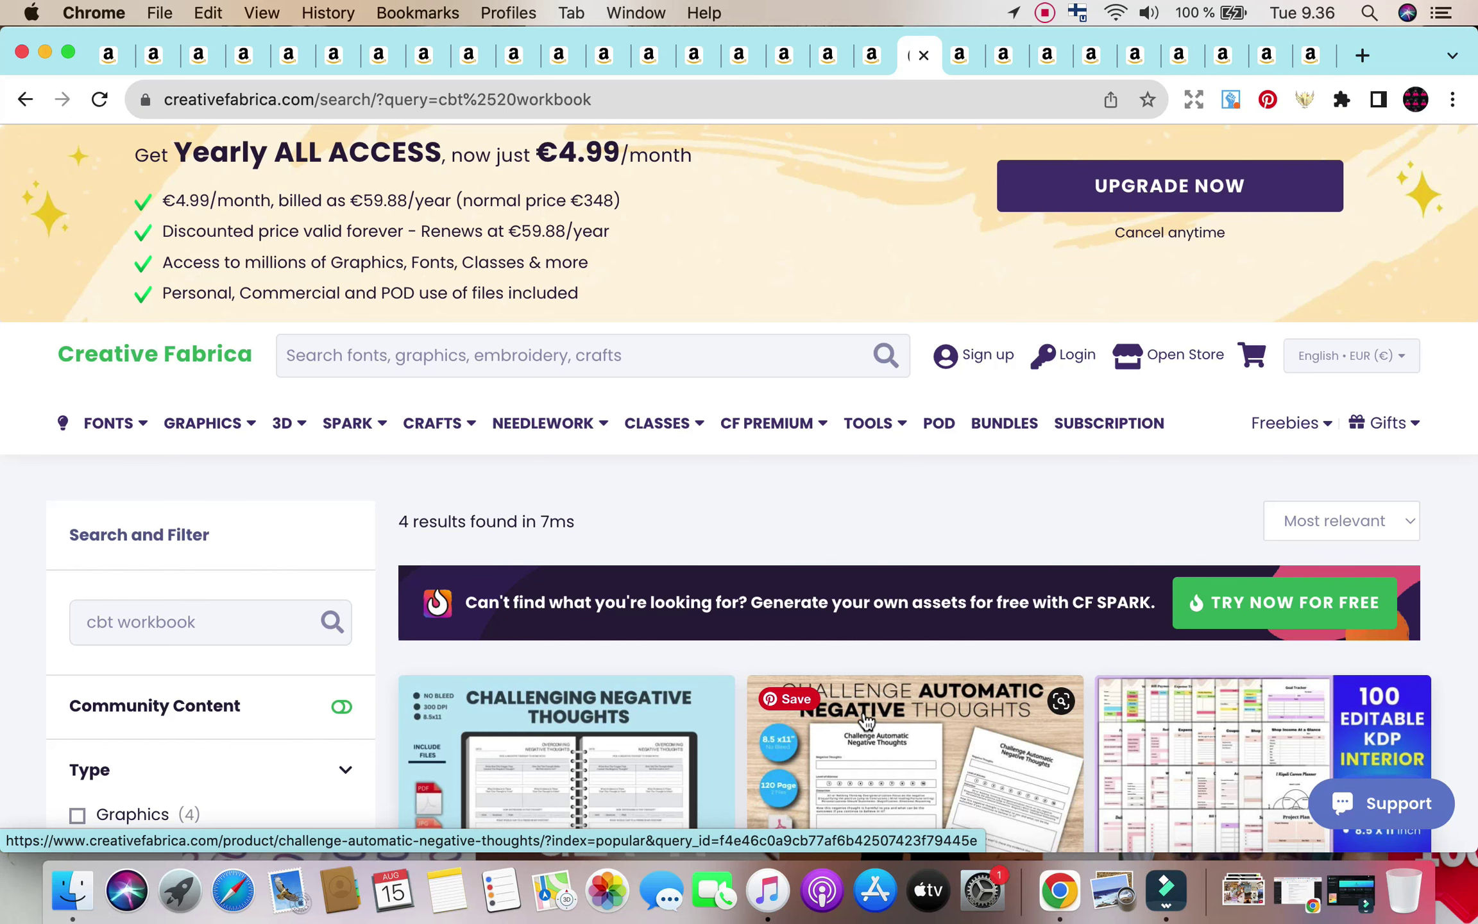
Search Creative Fabrica for "neurodivergent" and browse the designs and the available filter categories.
{"action": "left_click", "coordinate": [593, 364]}
{"action": "type", "text": "neurodivergent"}
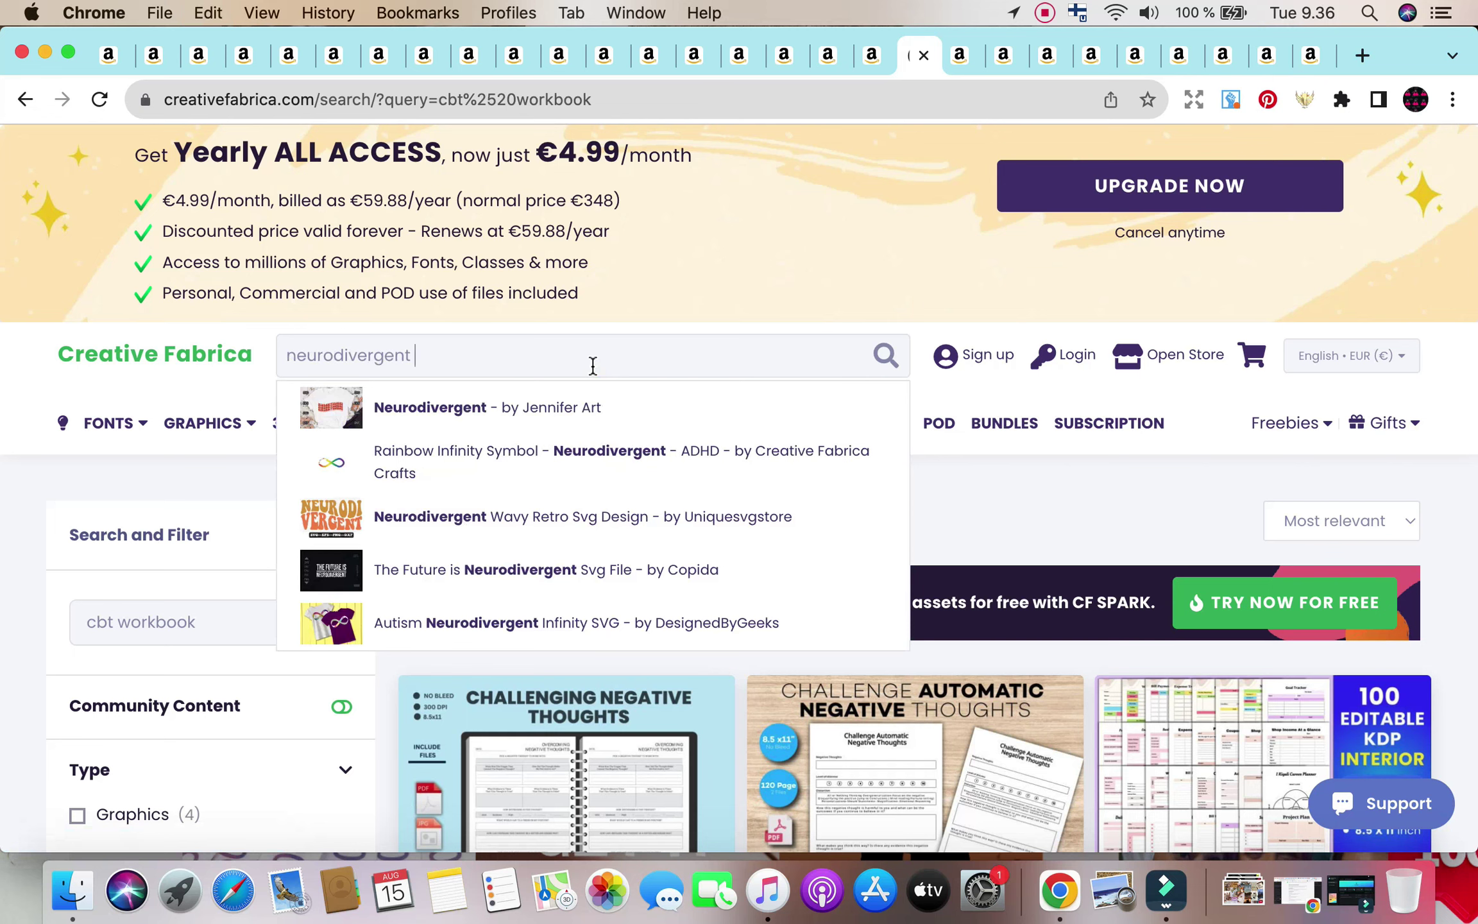
{"action": "key", "text": "Return"}
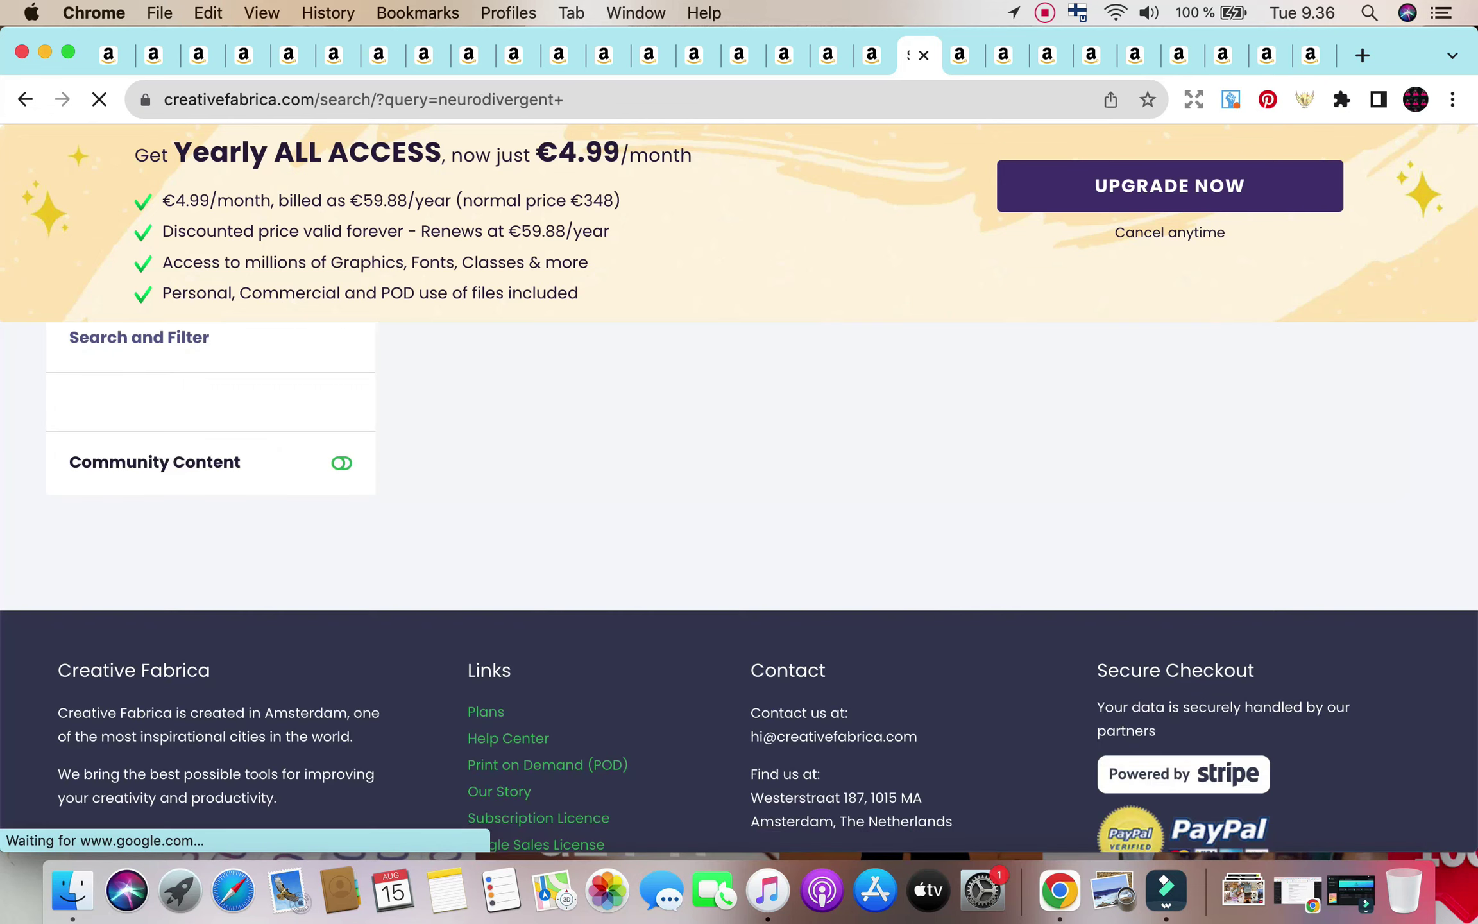
{"action": "scroll", "coordinate": [860, 815], "scroll_direction": "down", "scroll_amount": 5}
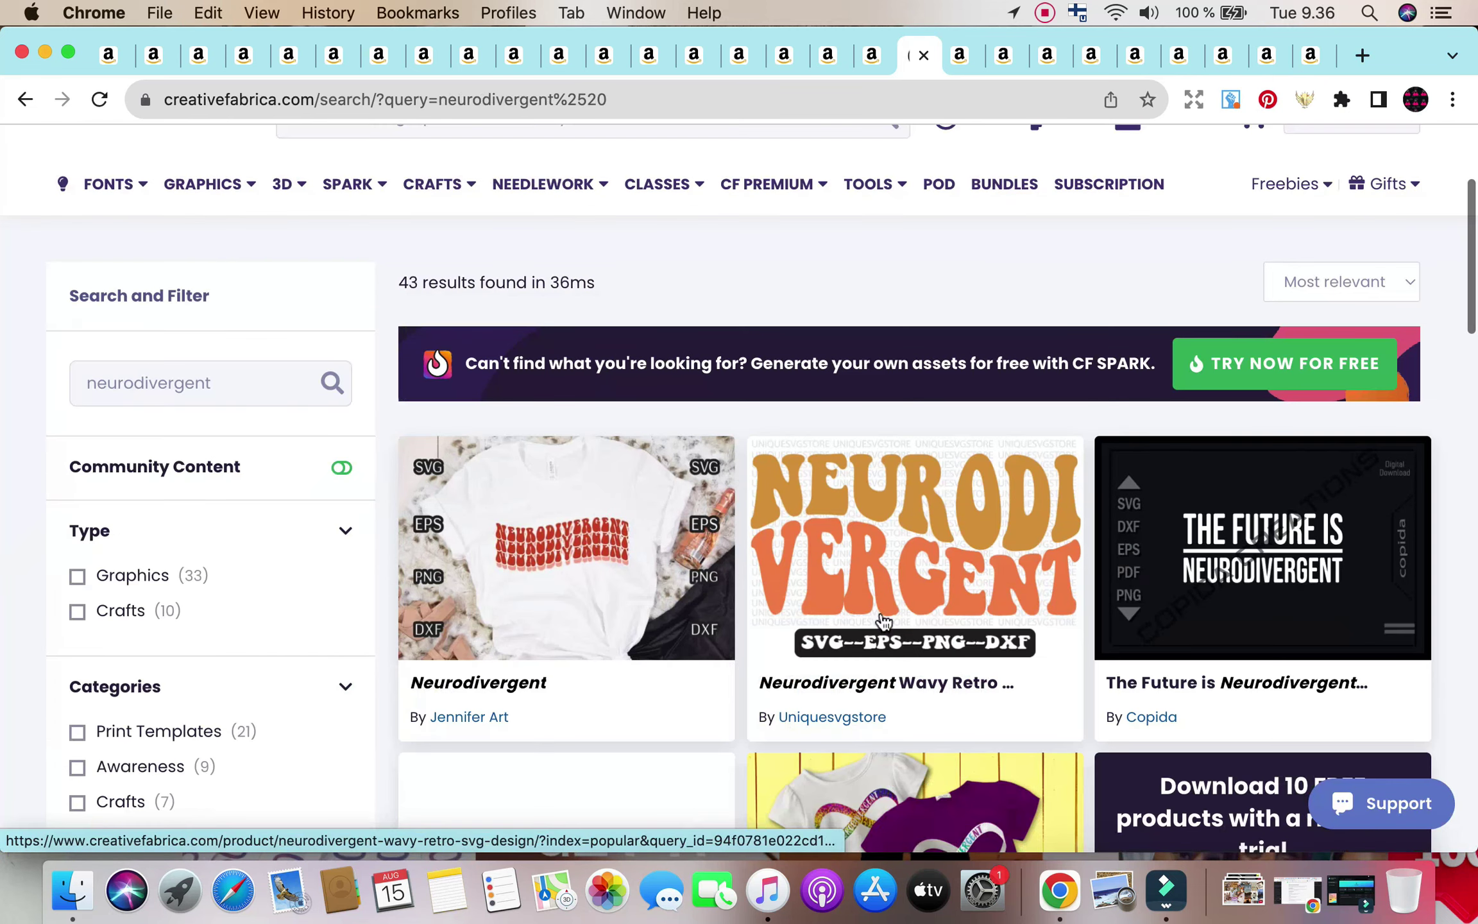
{"action": "scroll", "coordinate": [267, 638], "scroll_direction": "down", "scroll_amount": 3}
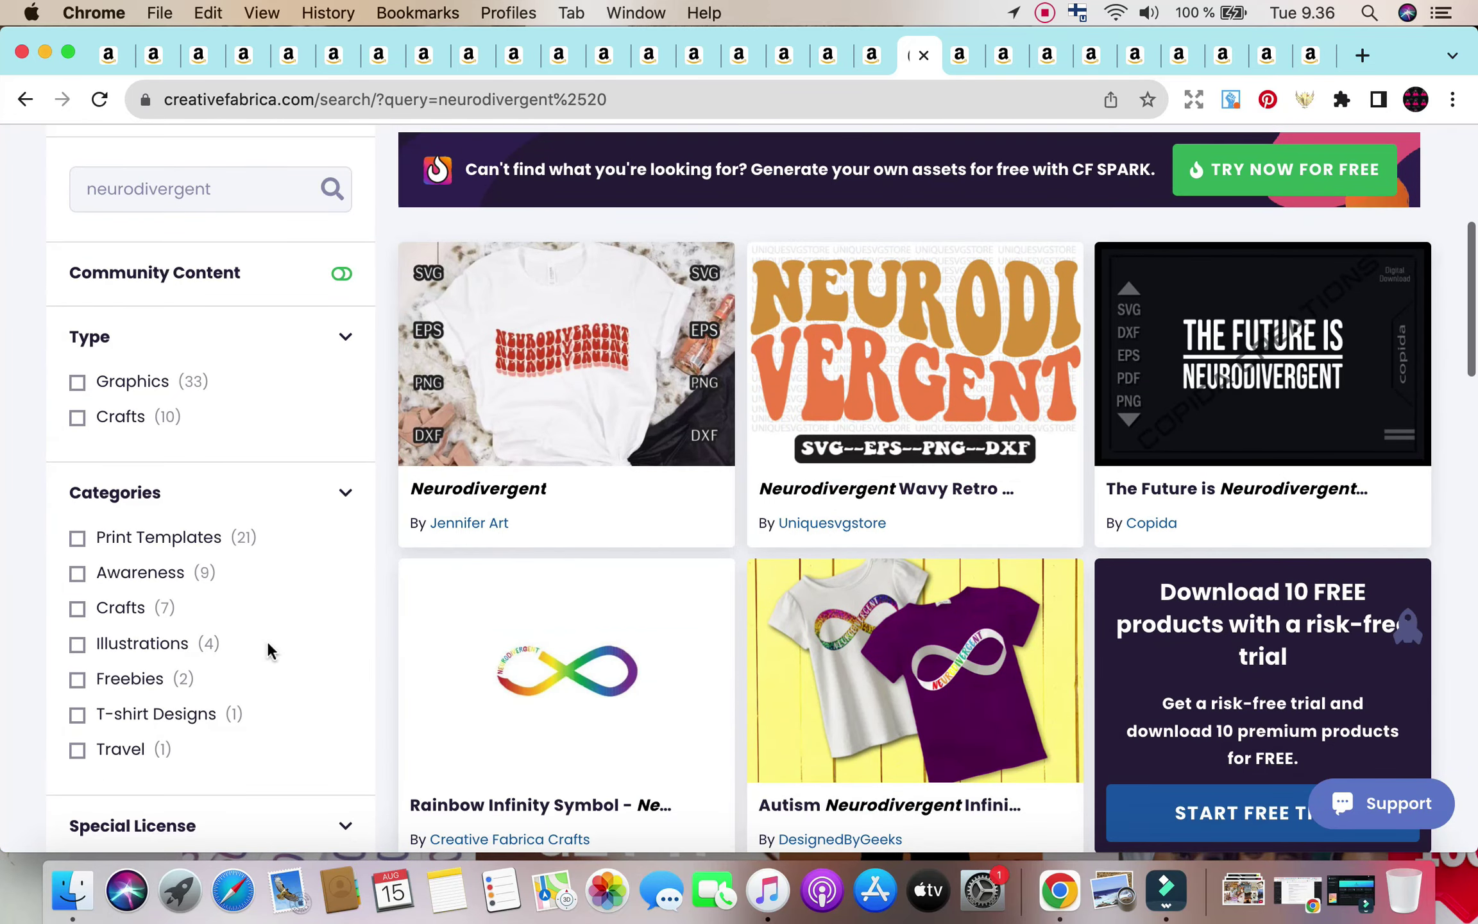
{"action": "scroll", "coordinate": [267, 639], "scroll_direction": "down", "scroll_amount": 5}
{"action": "scroll", "coordinate": [263, 629], "scroll_direction": "up", "scroll_amount": 2}
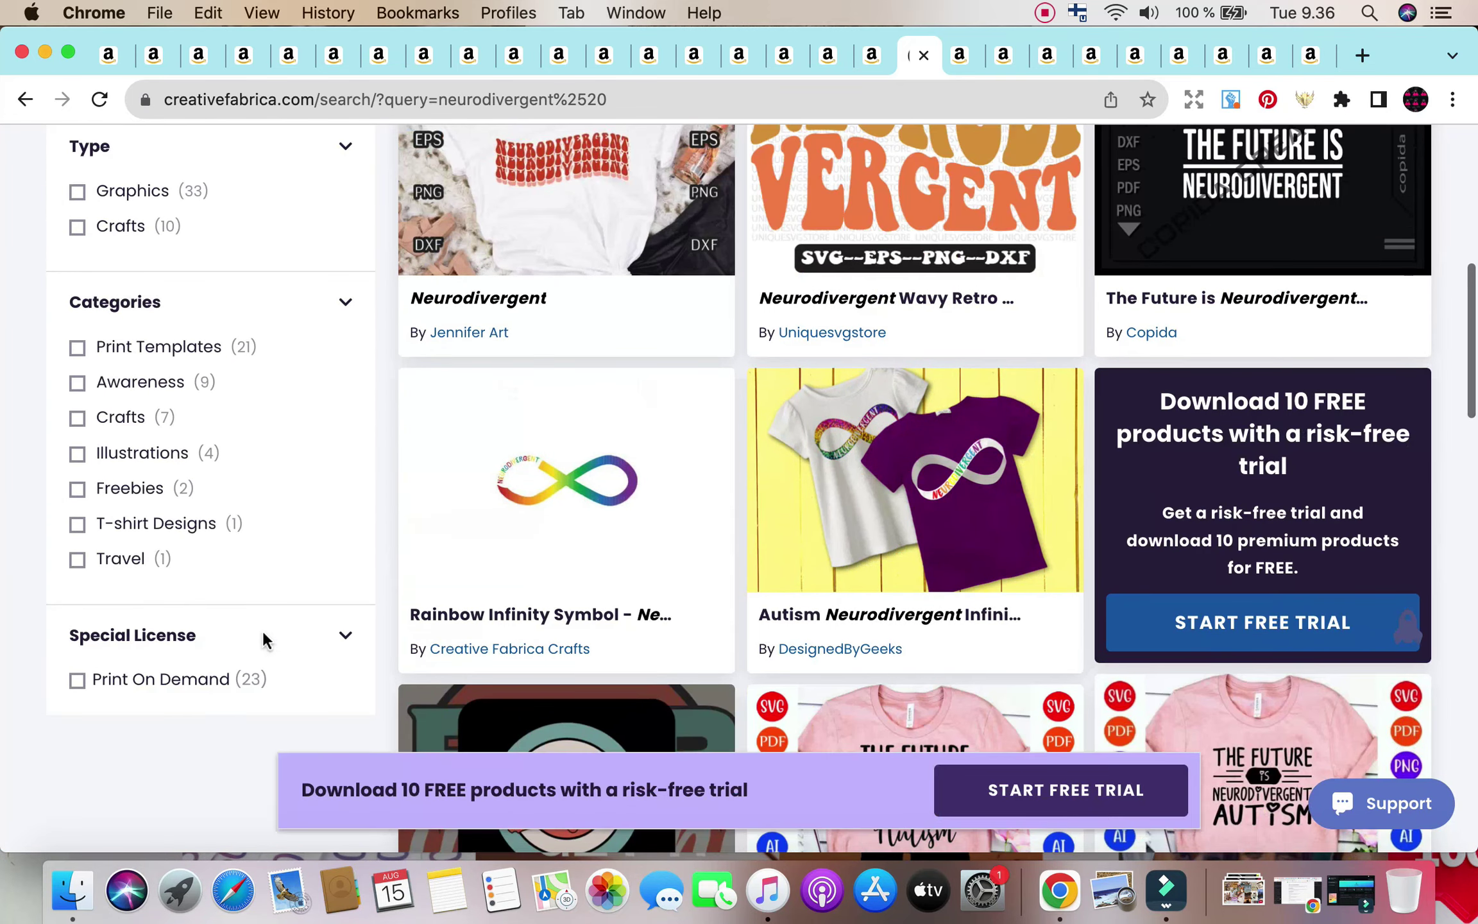
{"action": "scroll", "coordinate": [198, 431], "scroll_direction": "up", "scroll_amount": 2}
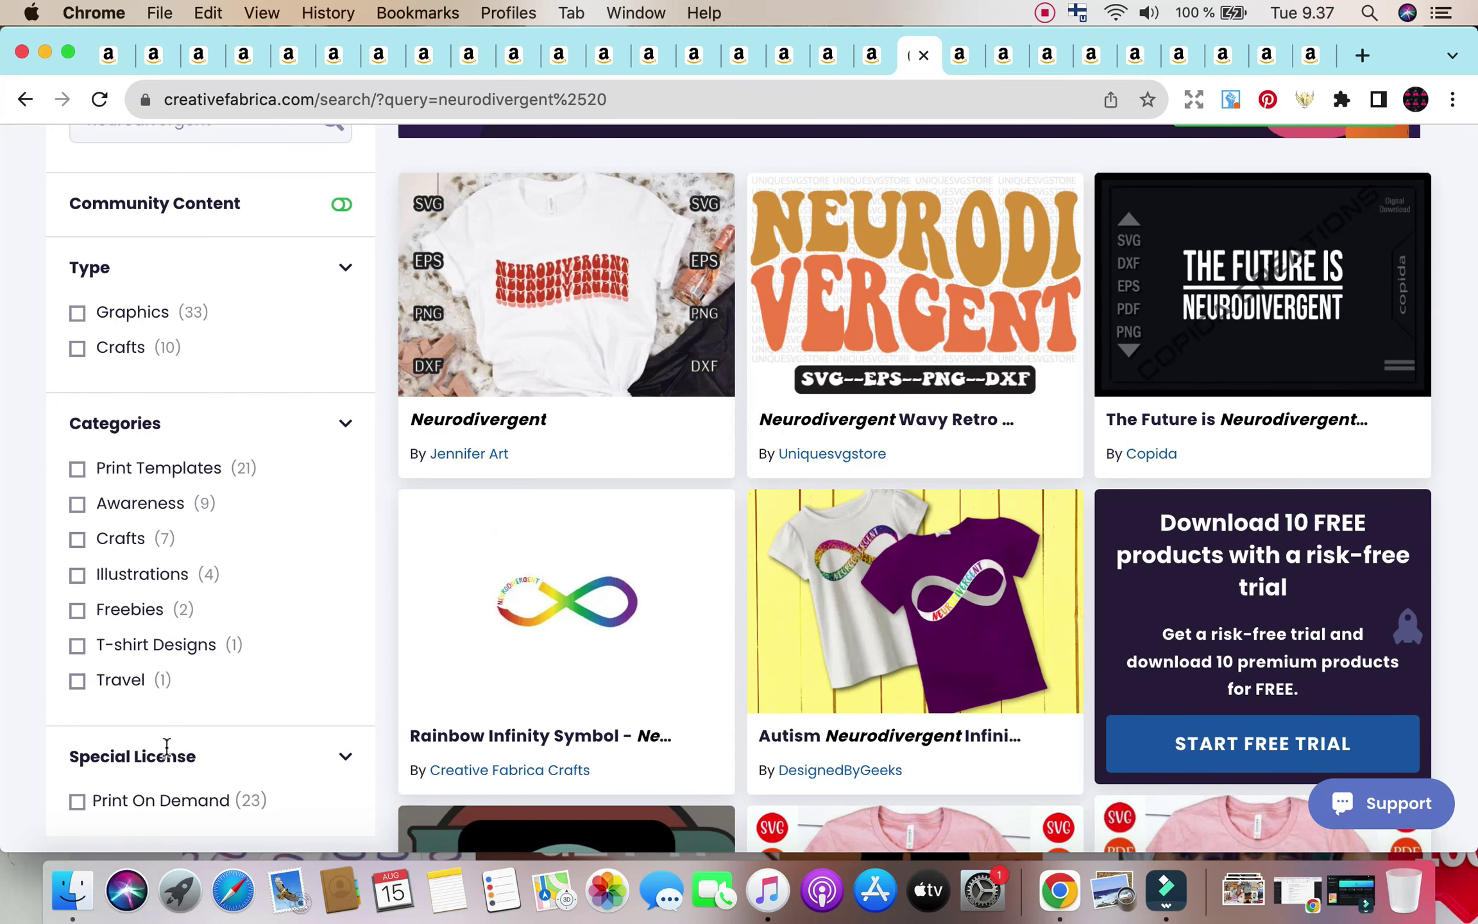
{"action": "scroll", "coordinate": [208, 684], "scroll_direction": "down", "scroll_amount": 8}
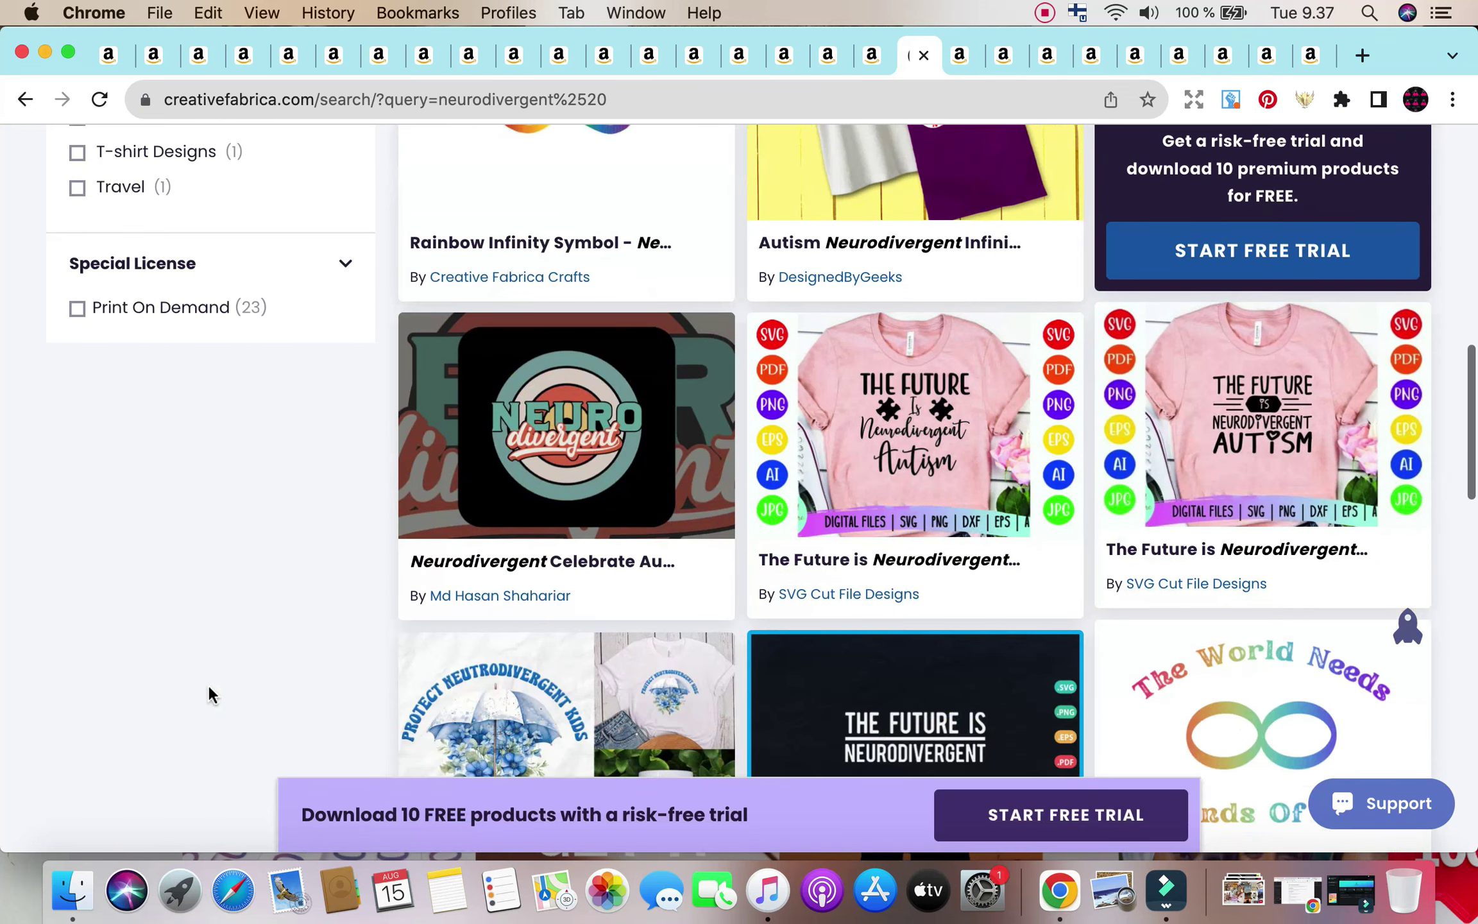
{"action": "scroll", "coordinate": [208, 685], "scroll_direction": "down", "scroll_amount": 4}
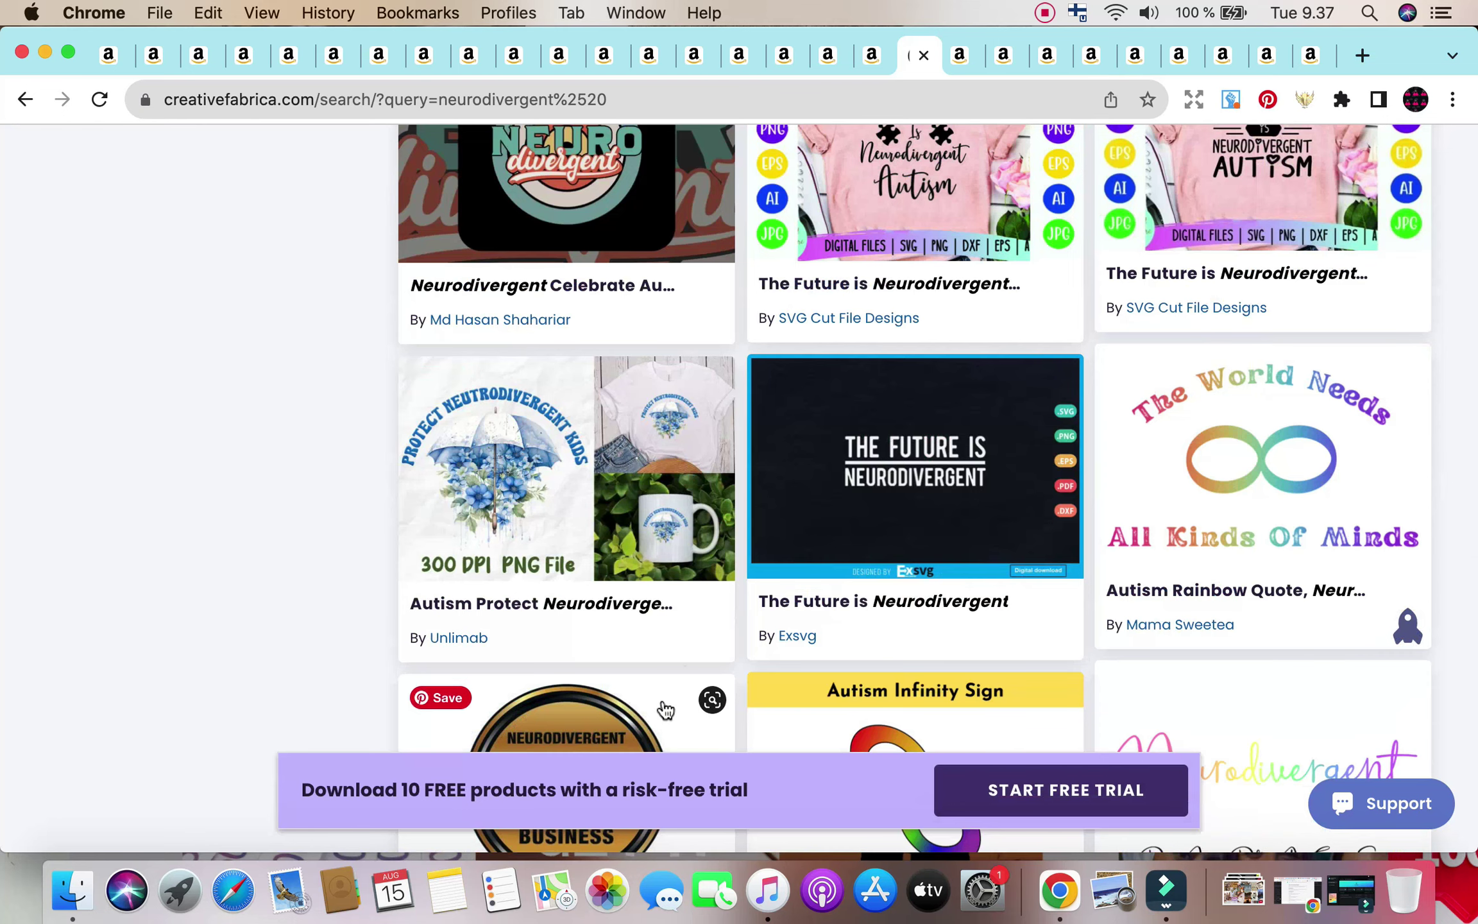
Browse further through the Creative Fabrica results for "neurodivergent", examining the ADHD planners, chore lists and awareness designs.
{"action": "scroll", "coordinate": [665, 709], "scroll_direction": "down", "scroll_amount": 8}
{"action": "scroll", "coordinate": [884, 619], "scroll_direction": "down", "scroll_amount": 7}
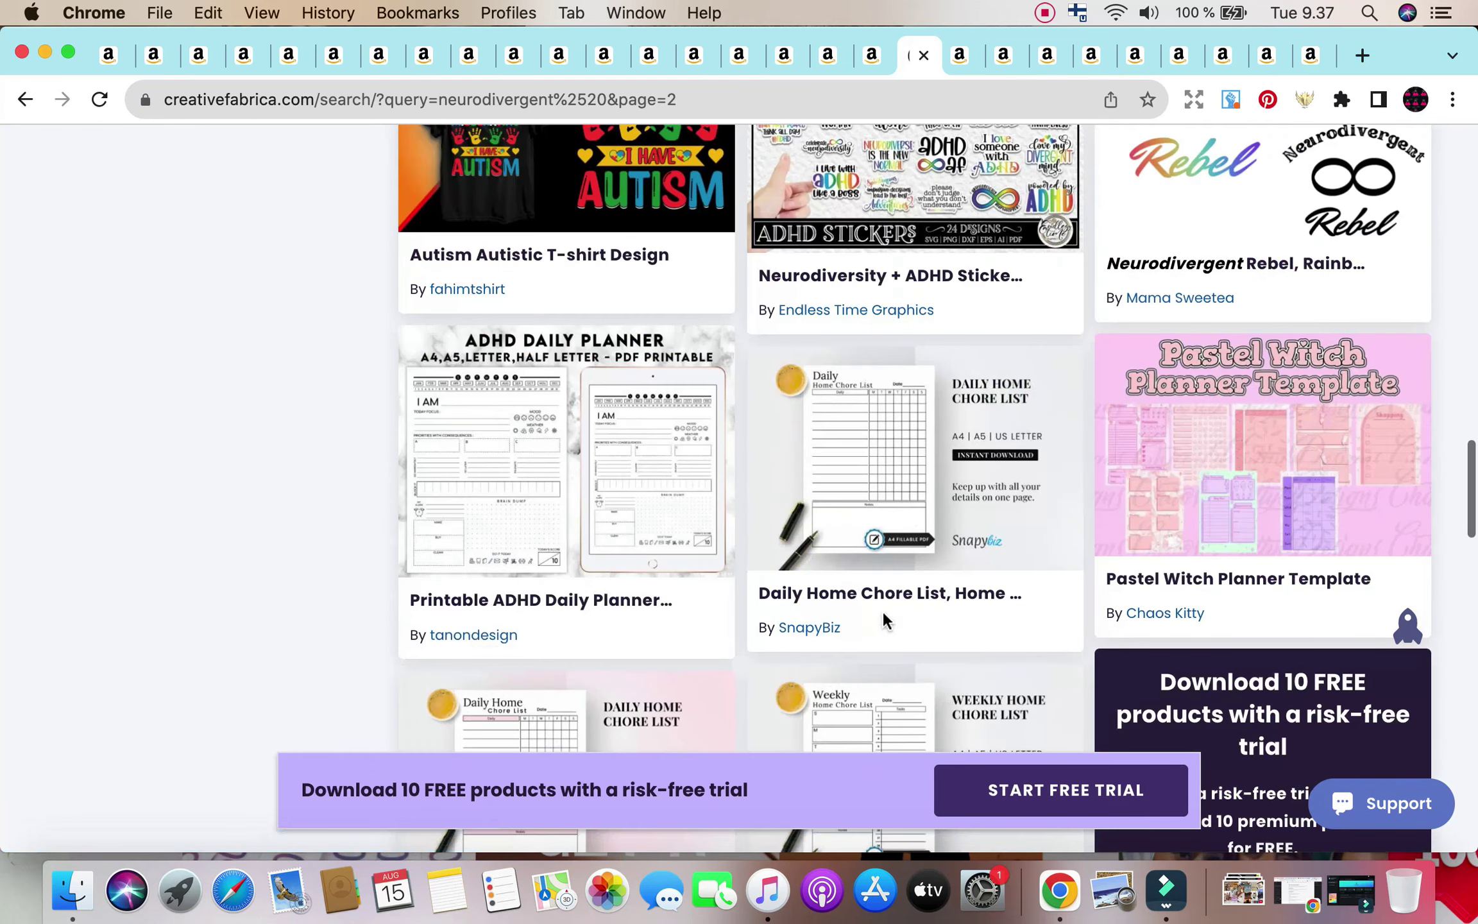
{"action": "scroll", "coordinate": [444, 375], "scroll_direction": "down", "scroll_amount": 3}
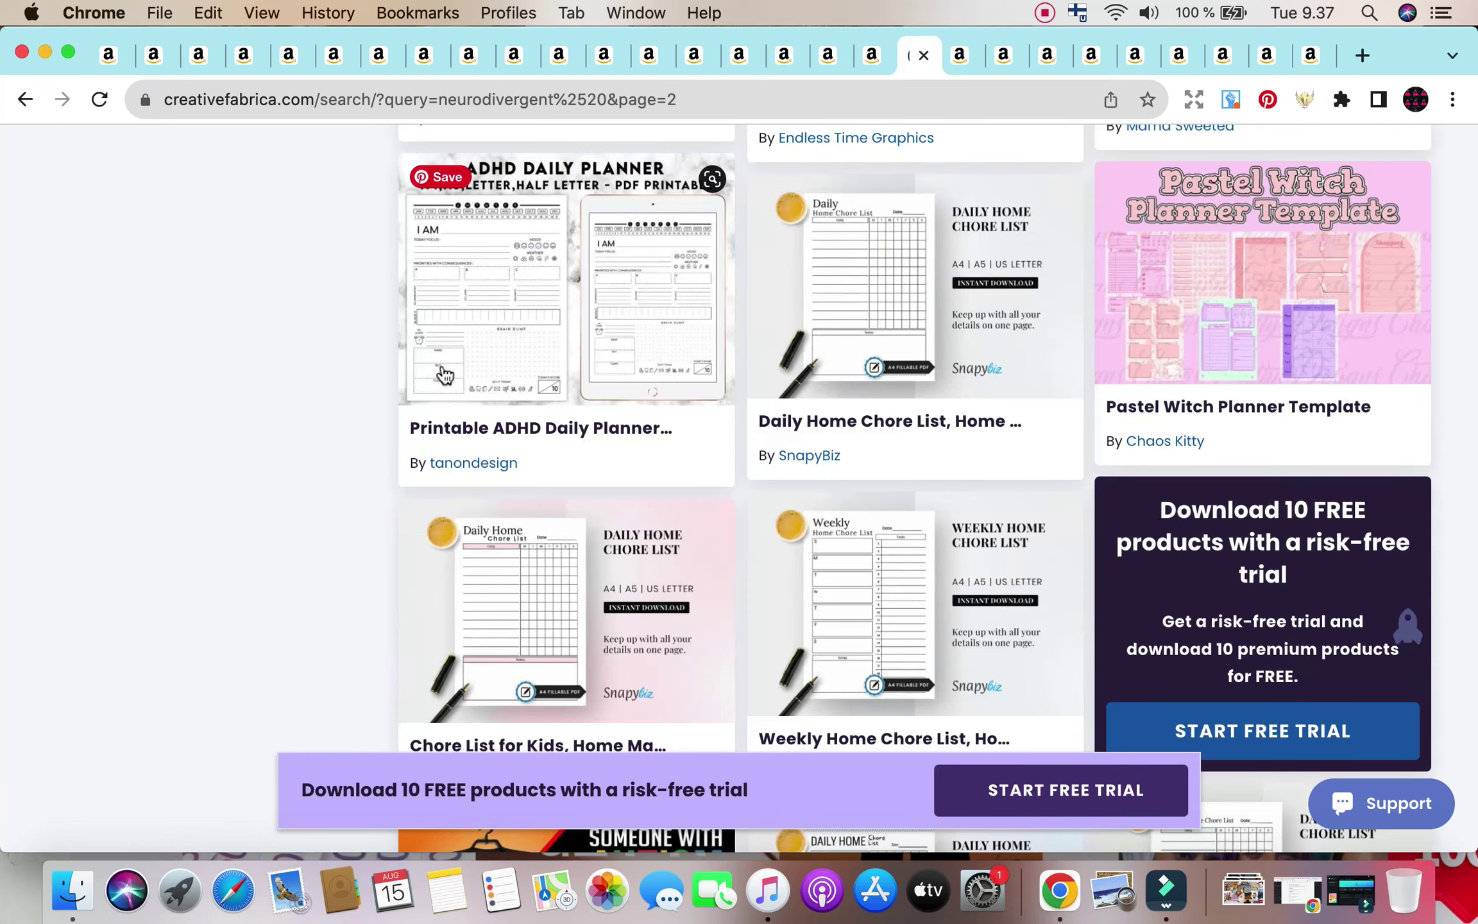
{"action": "scroll", "coordinate": [558, 712], "scroll_direction": "down", "scroll_amount": 7}
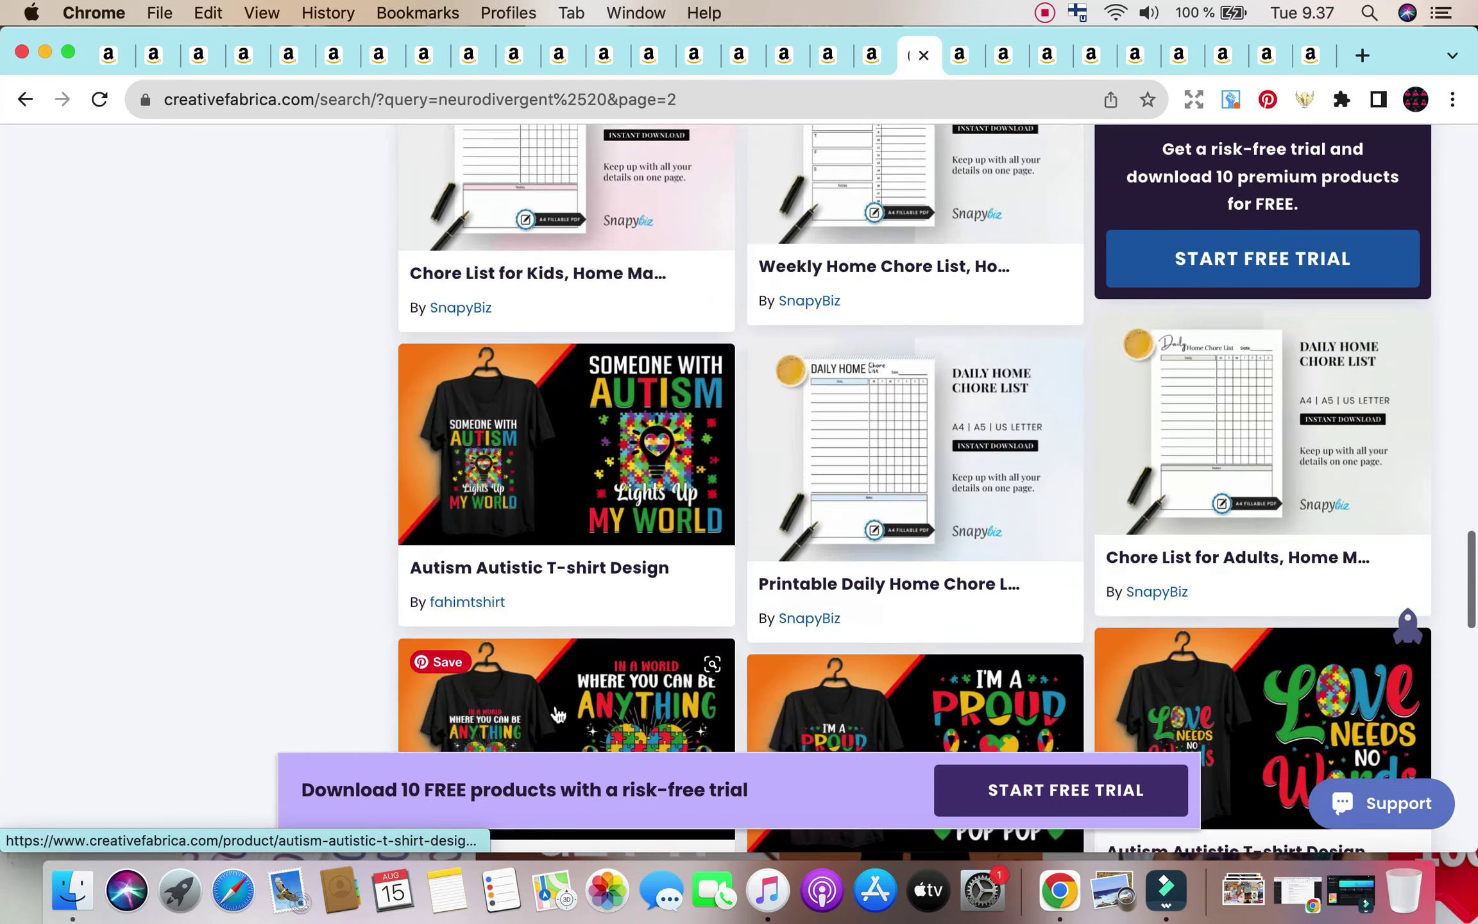
{"action": "scroll", "coordinate": [558, 714], "scroll_direction": "down", "scroll_amount": 16}
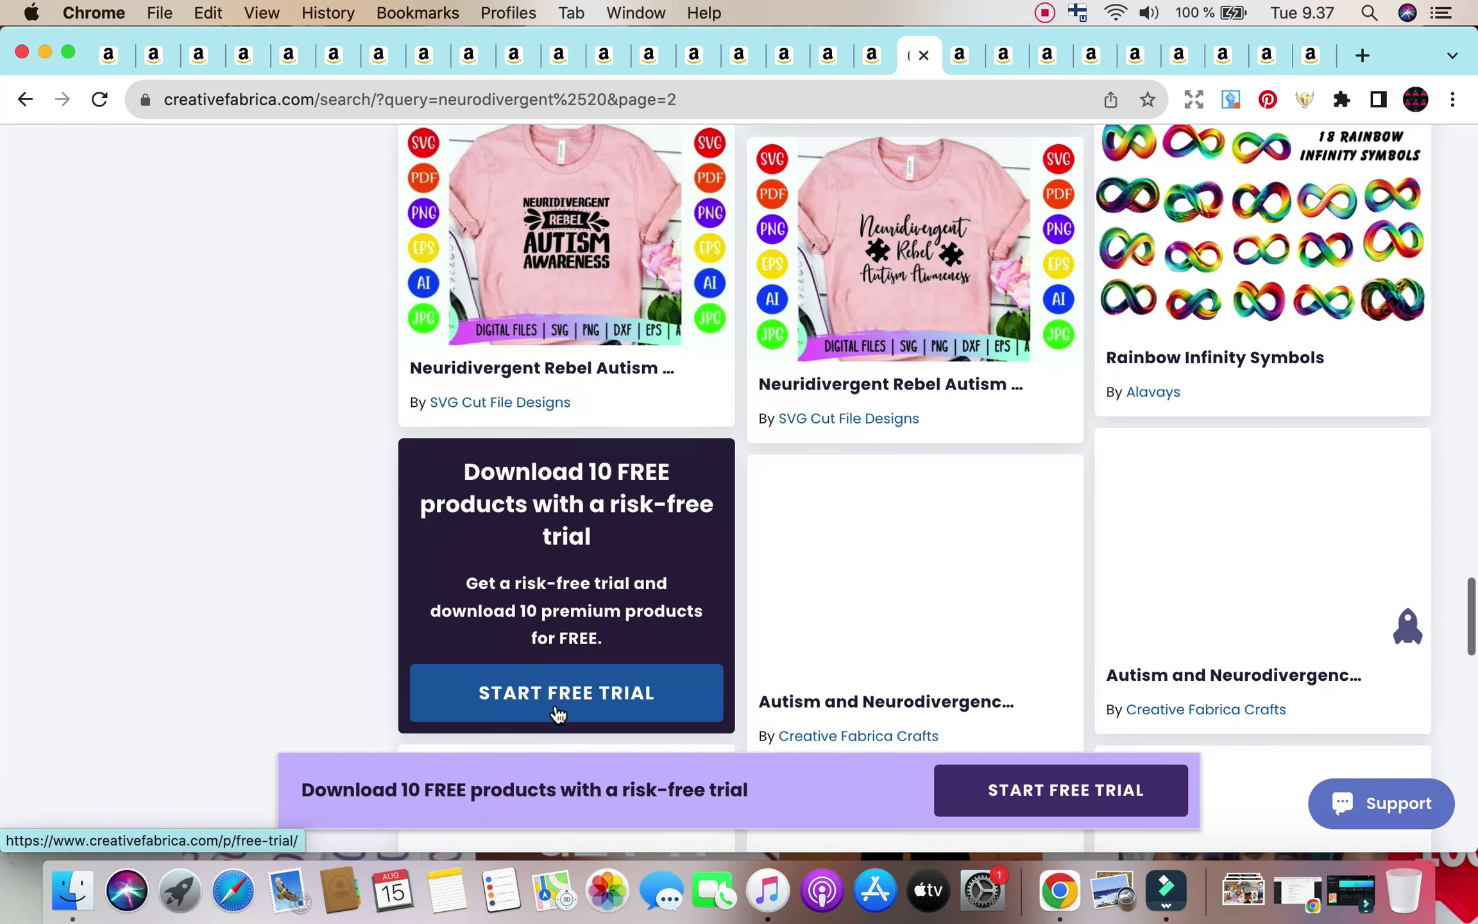
{"action": "scroll", "coordinate": [1126, 731], "scroll_direction": "down", "scroll_amount": 12}
{"action": "scroll", "coordinate": [1127, 733], "scroll_direction": "down", "scroll_amount": 5}
{"action": "scroll", "coordinate": [1127, 733], "scroll_direction": "up", "scroll_amount": 20}
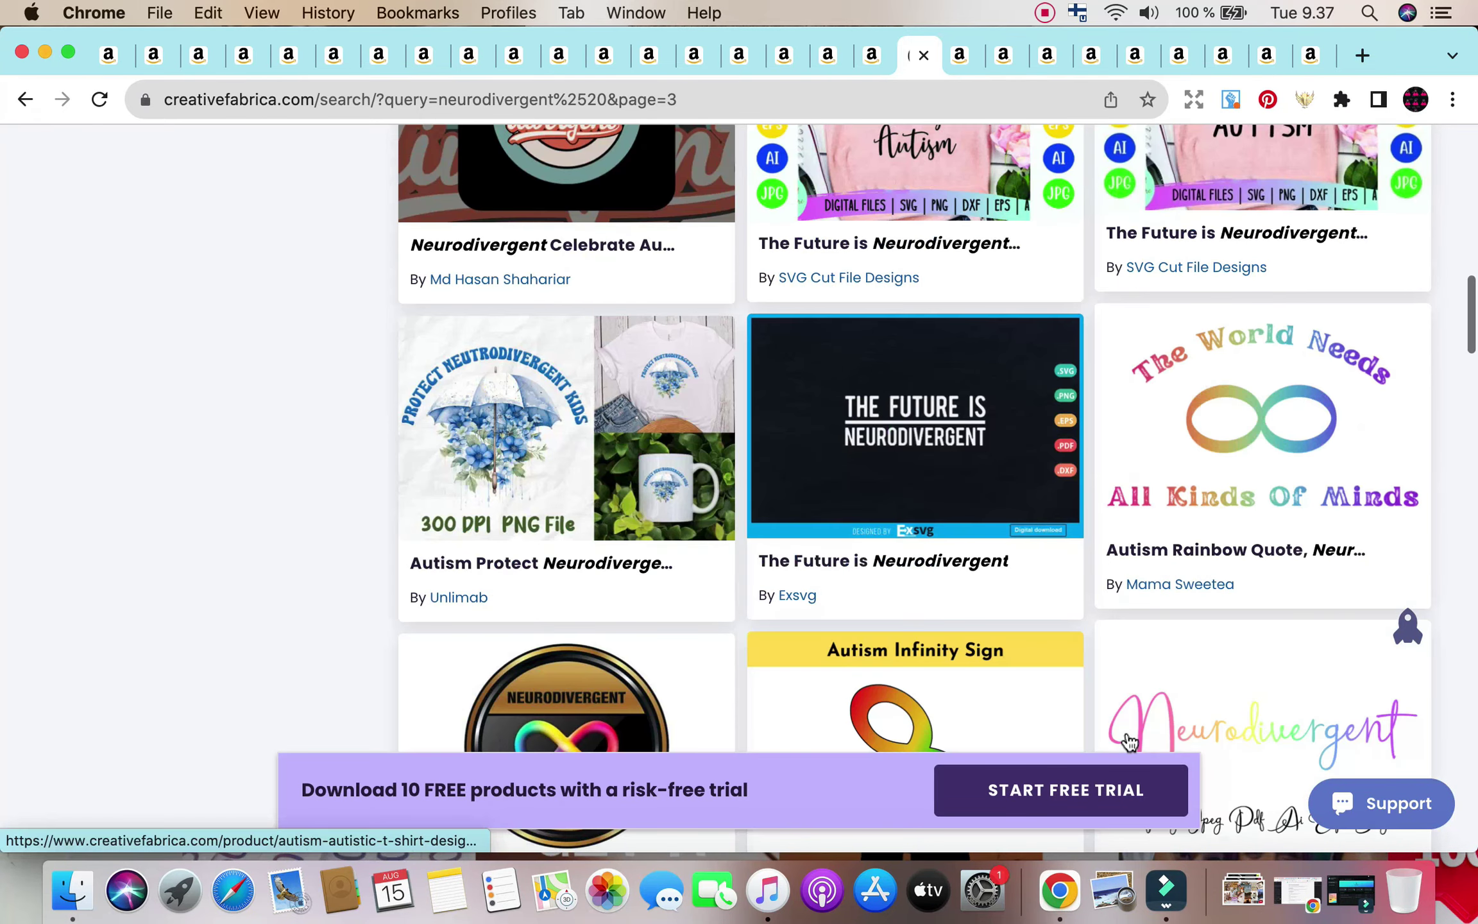
{"action": "scroll", "coordinate": [1129, 741], "scroll_direction": "up", "scroll_amount": 15}
{"action": "scroll", "coordinate": [883, 571], "scroll_direction": "down", "scroll_amount": 5}
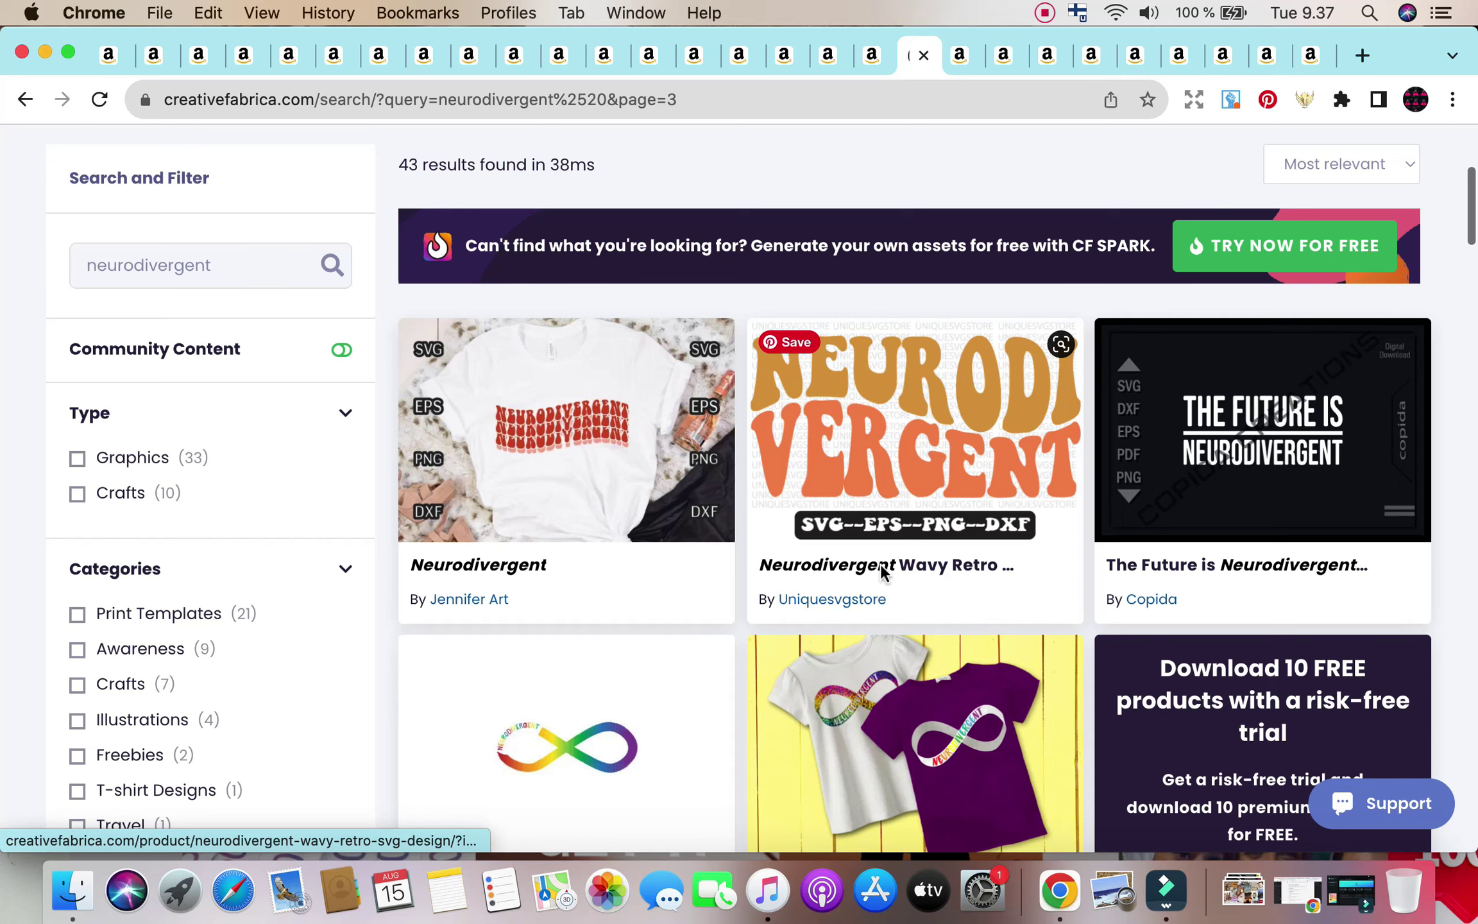
{"action": "scroll", "coordinate": [1117, 844], "scroll_direction": "down", "scroll_amount": 5}
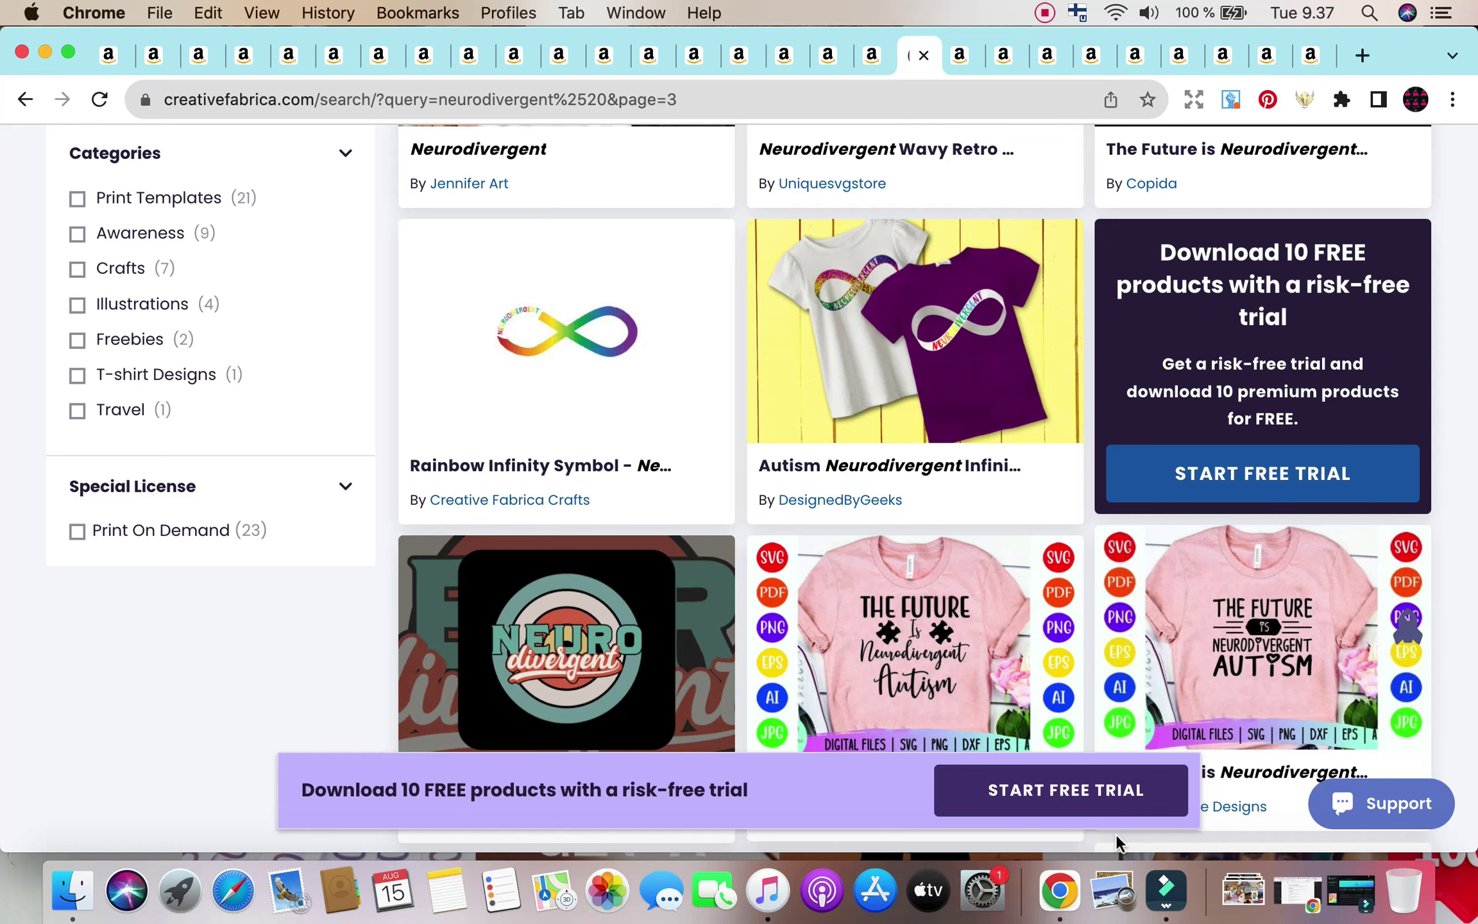
{"action": "scroll", "coordinate": [1116, 834], "scroll_direction": "down", "scroll_amount": 8}
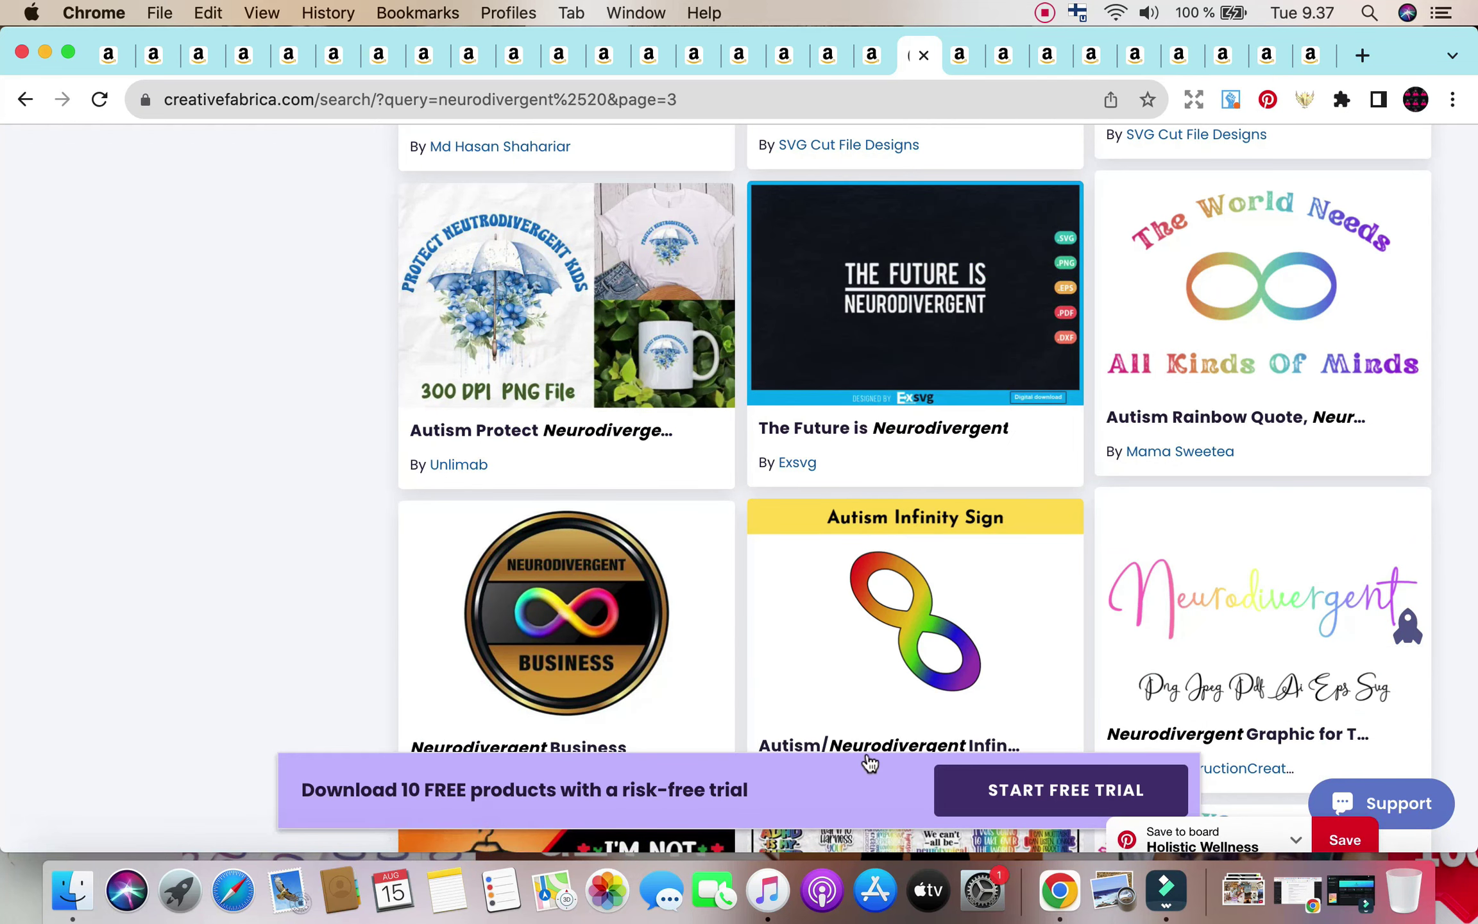
{"action": "scroll", "coordinate": [901, 613], "scroll_direction": "up", "scroll_amount": 15}
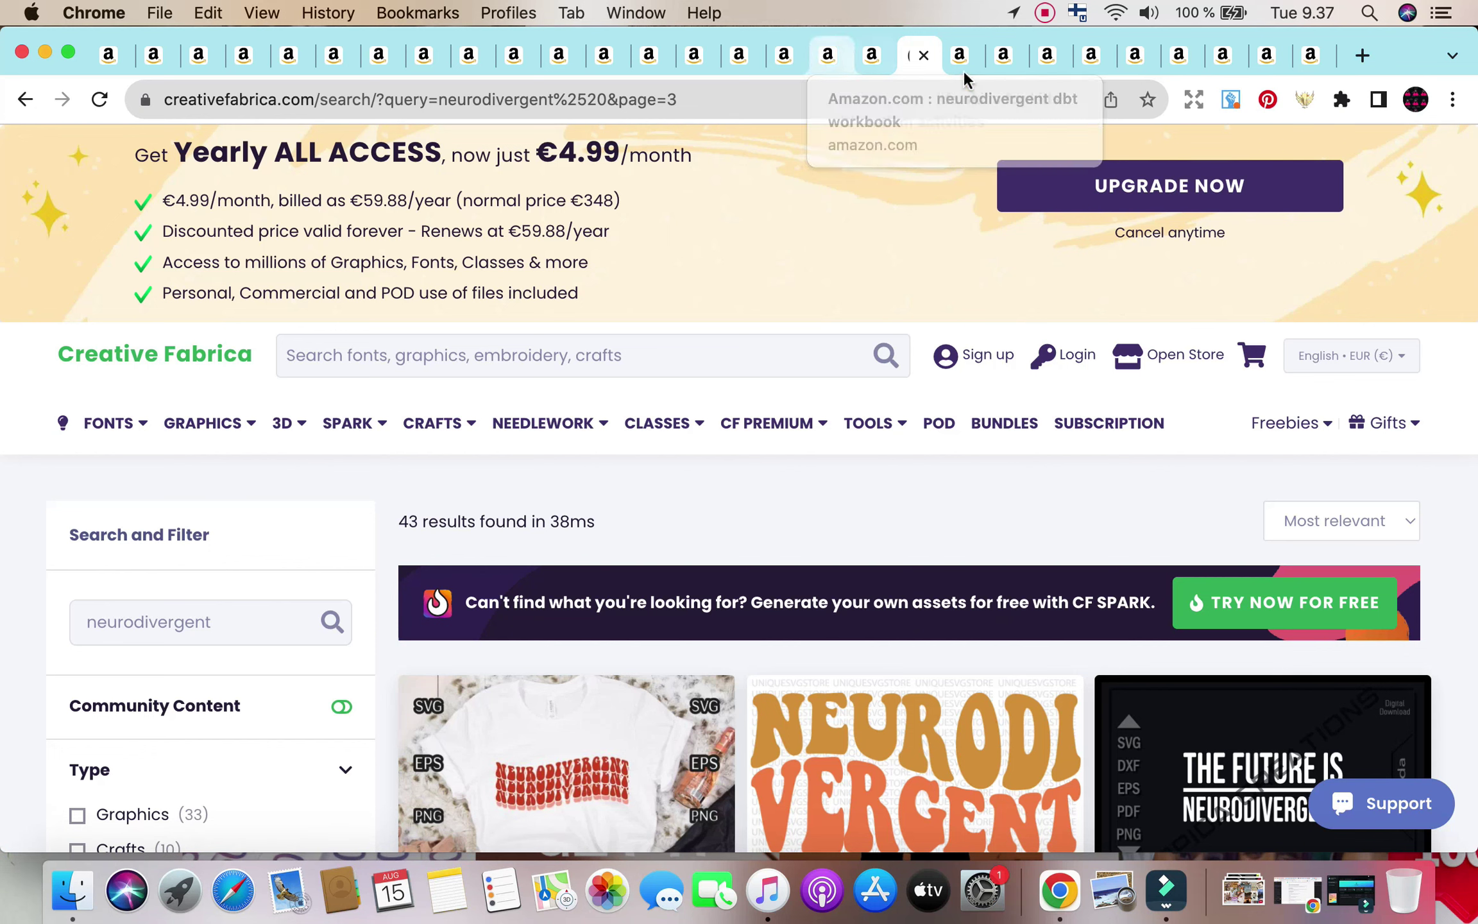
Switch to the Amazon results for "teacher lesson planner 2023-2024 adhd" and examine the niche score and keyword wording.
{"action": "left_click", "coordinate": [1046, 56]}
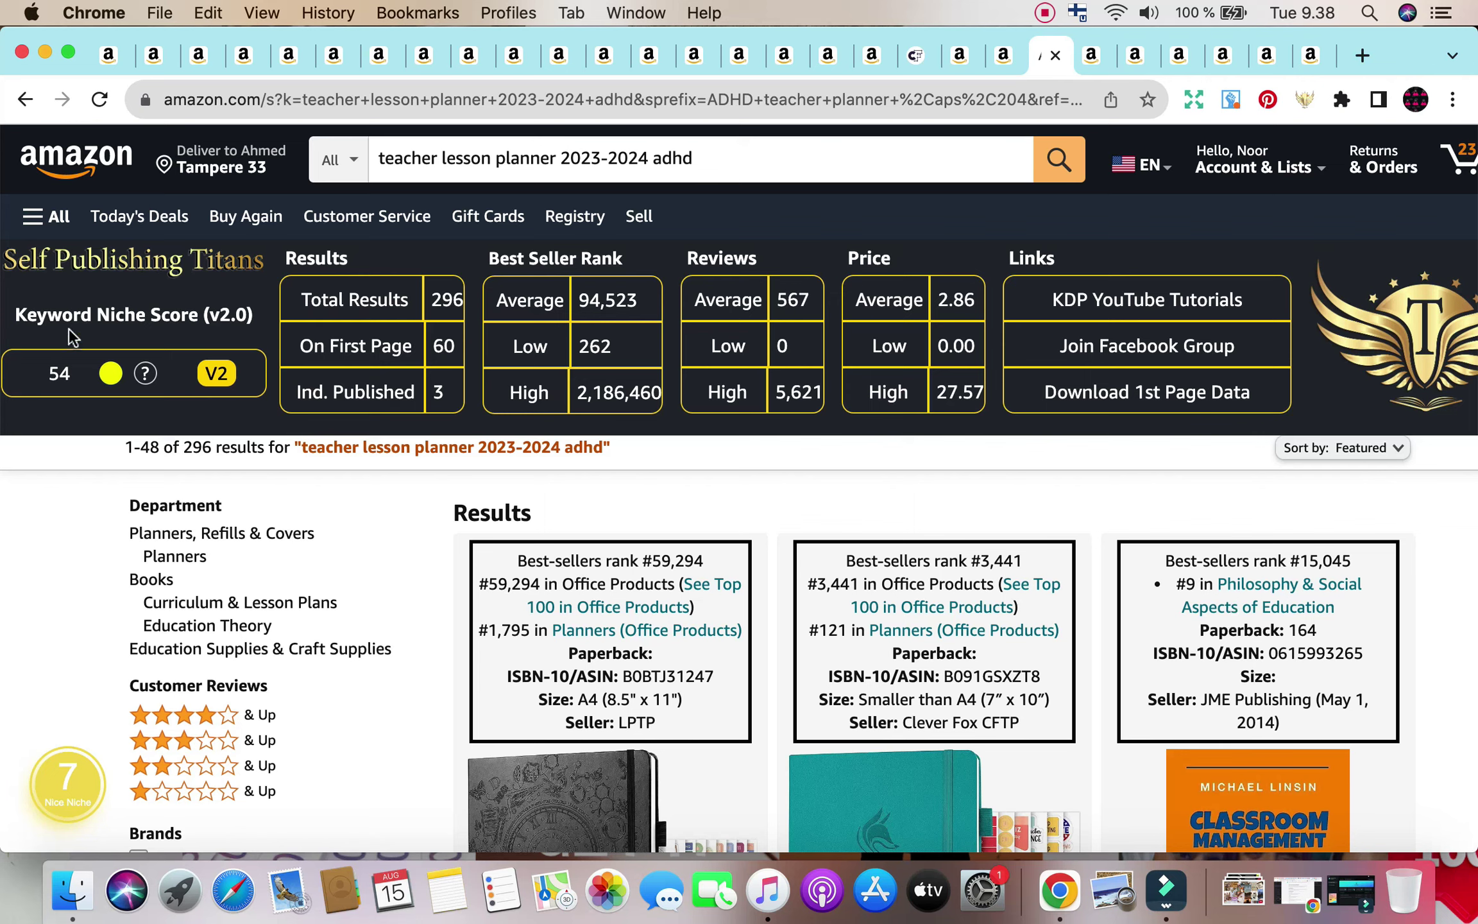
{"action": "left_click_drag", "start_coordinate": [46, 376], "coordinate": [72, 379]}
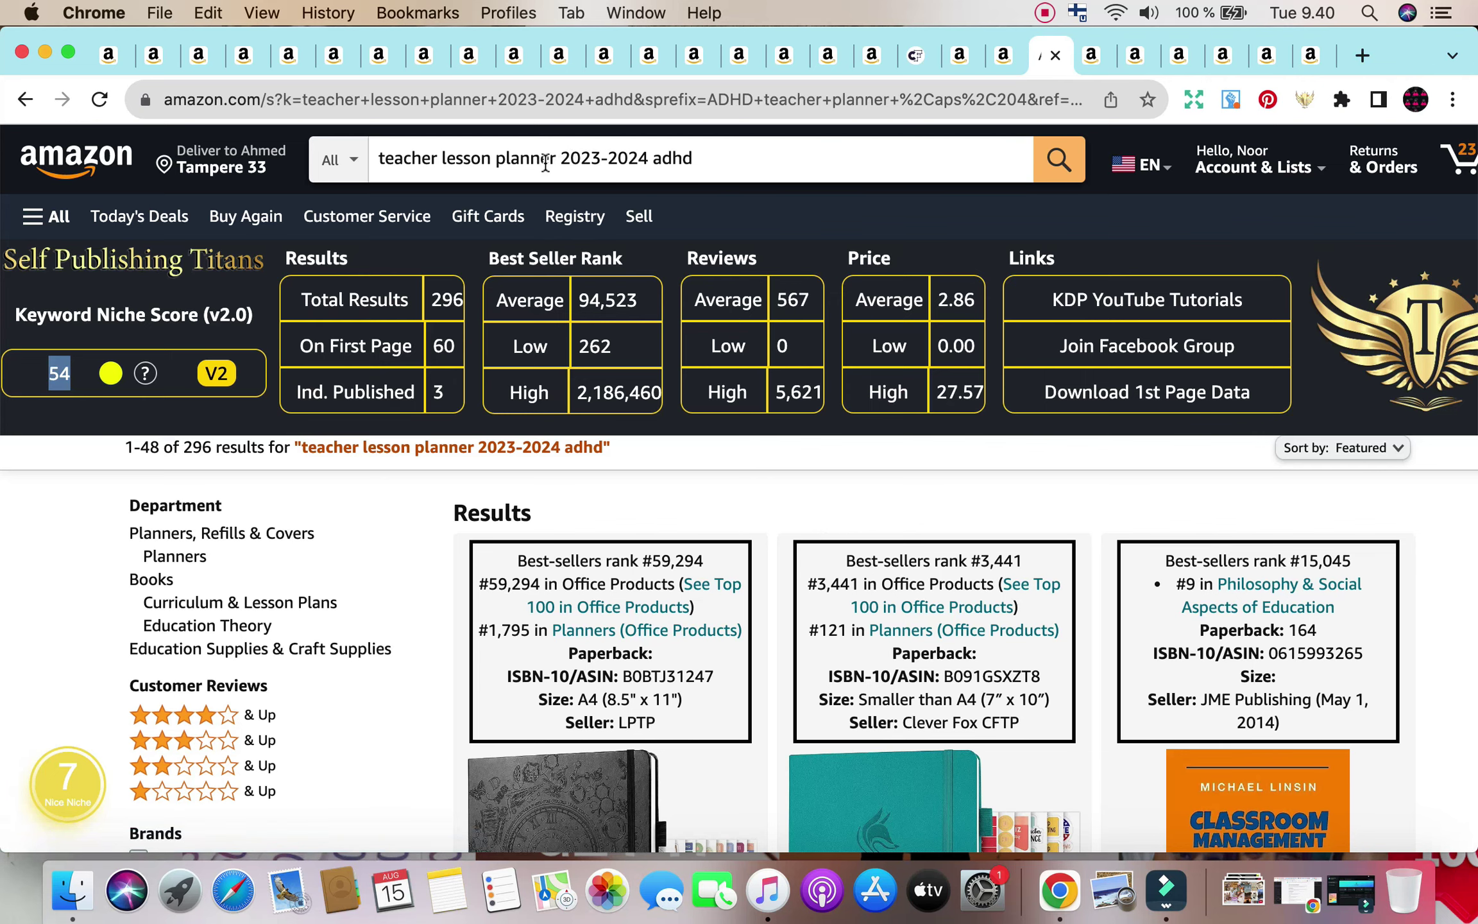
{"action": "left_click_drag", "start_coordinate": [555, 158], "coordinate": [650, 157]}
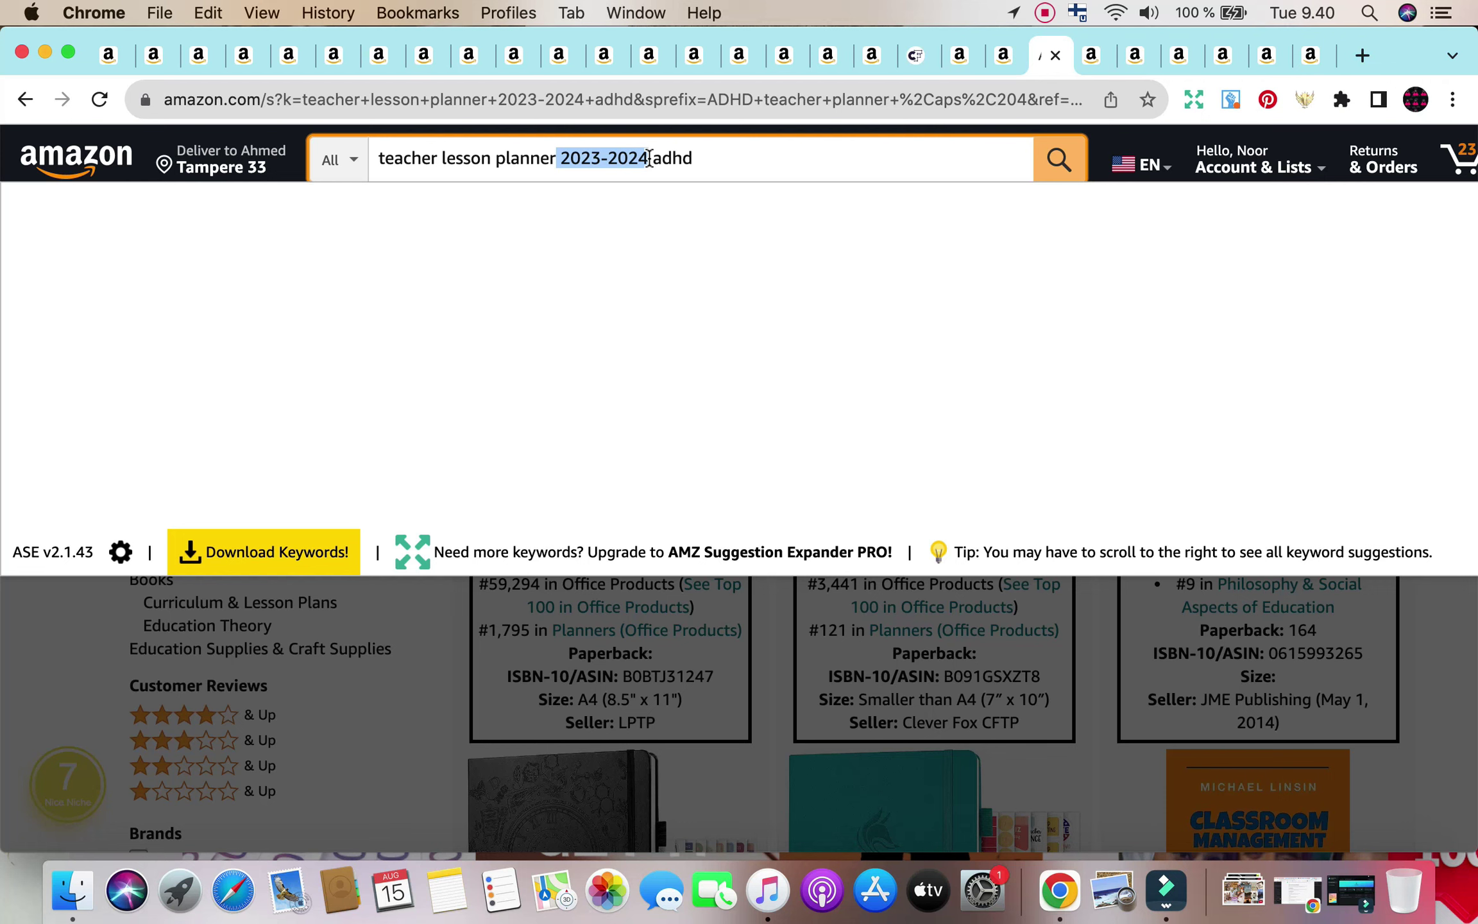
Copy "teacher lesson planner" from the Amazon keyword and search Creative Fabrica for it.
{"action": "left_click_drag", "start_coordinate": [564, 159], "coordinate": [367, 170]}
{"action": "left_click_drag", "start_coordinate": [553, 158], "coordinate": [334, 165]}
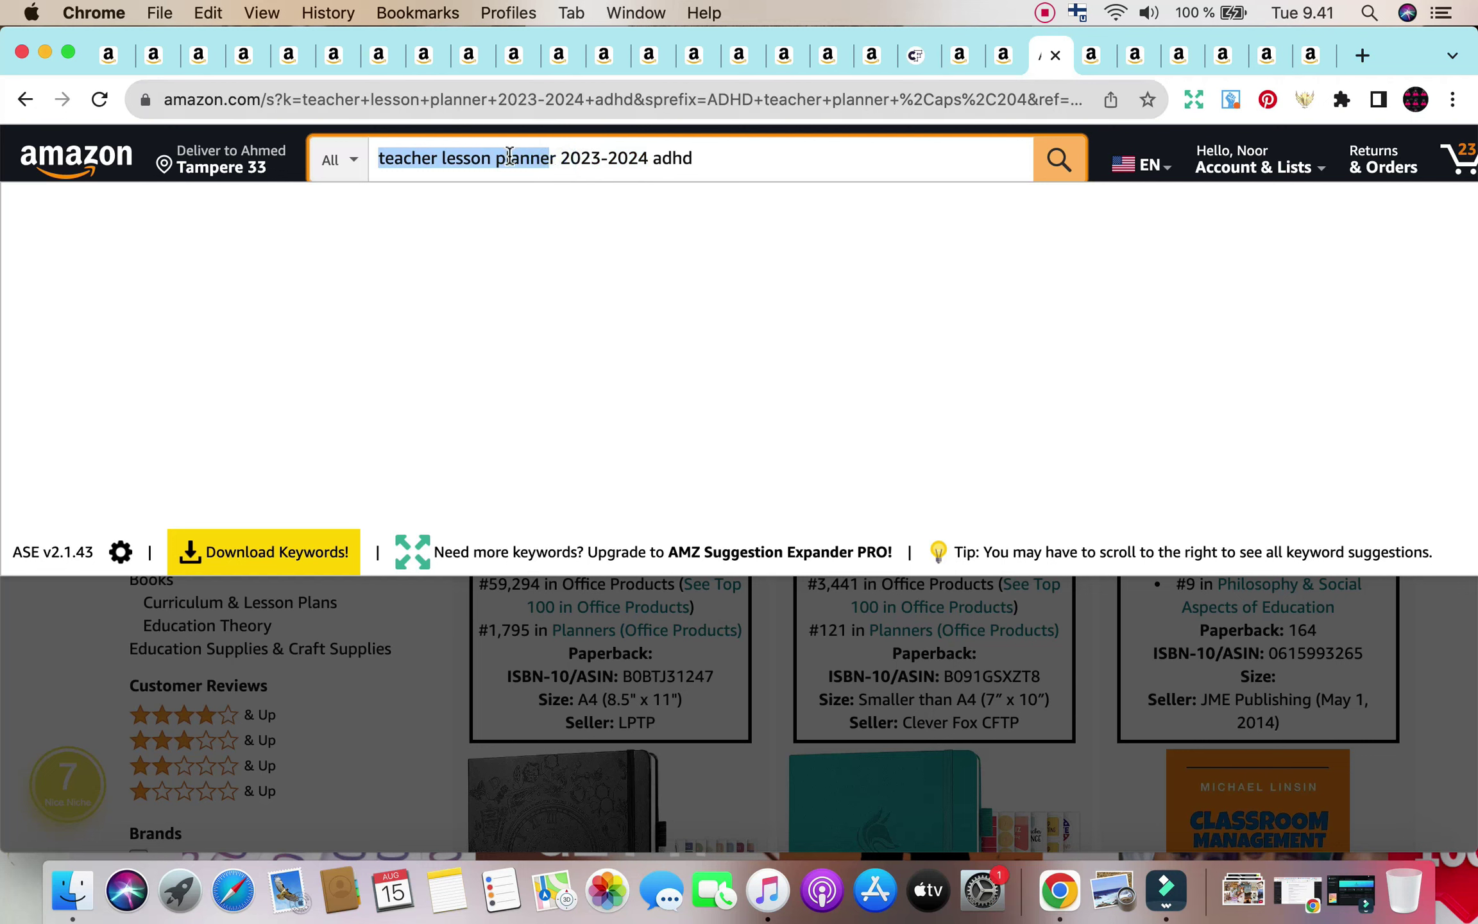
{"action": "left_click", "coordinate": [560, 154]}
{"action": "left_click", "coordinate": [378, 154], "text": "shift"}
{"action": "key", "text": "super+c"}
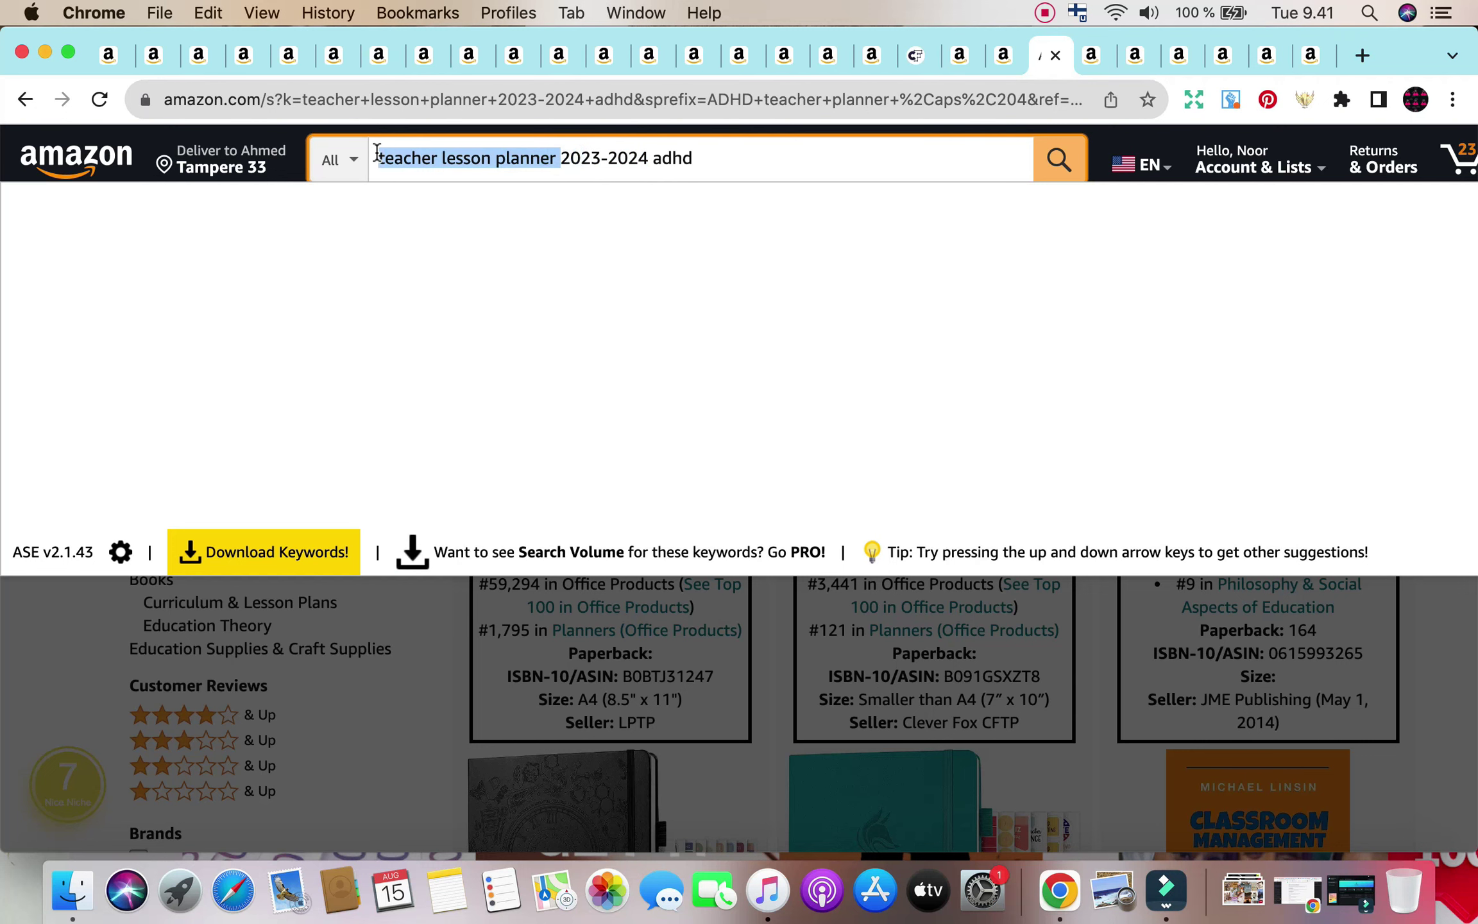
{"action": "left_click", "coordinate": [916, 64]}
{"action": "left_click", "coordinate": [494, 353]}
{"action": "key", "text": "super+v"}
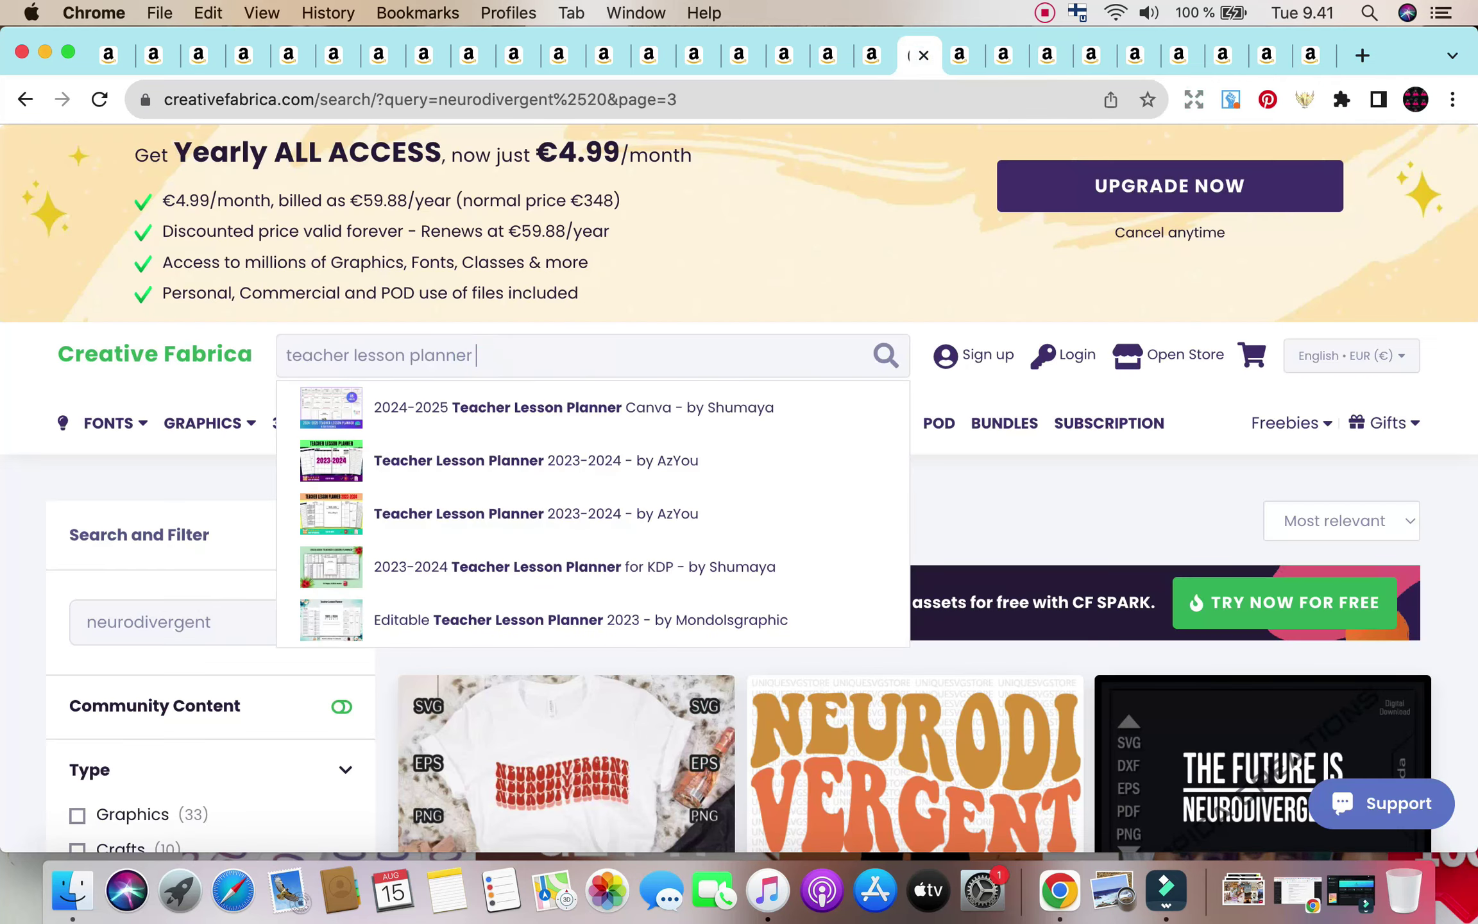
{"action": "key", "text": "Return"}
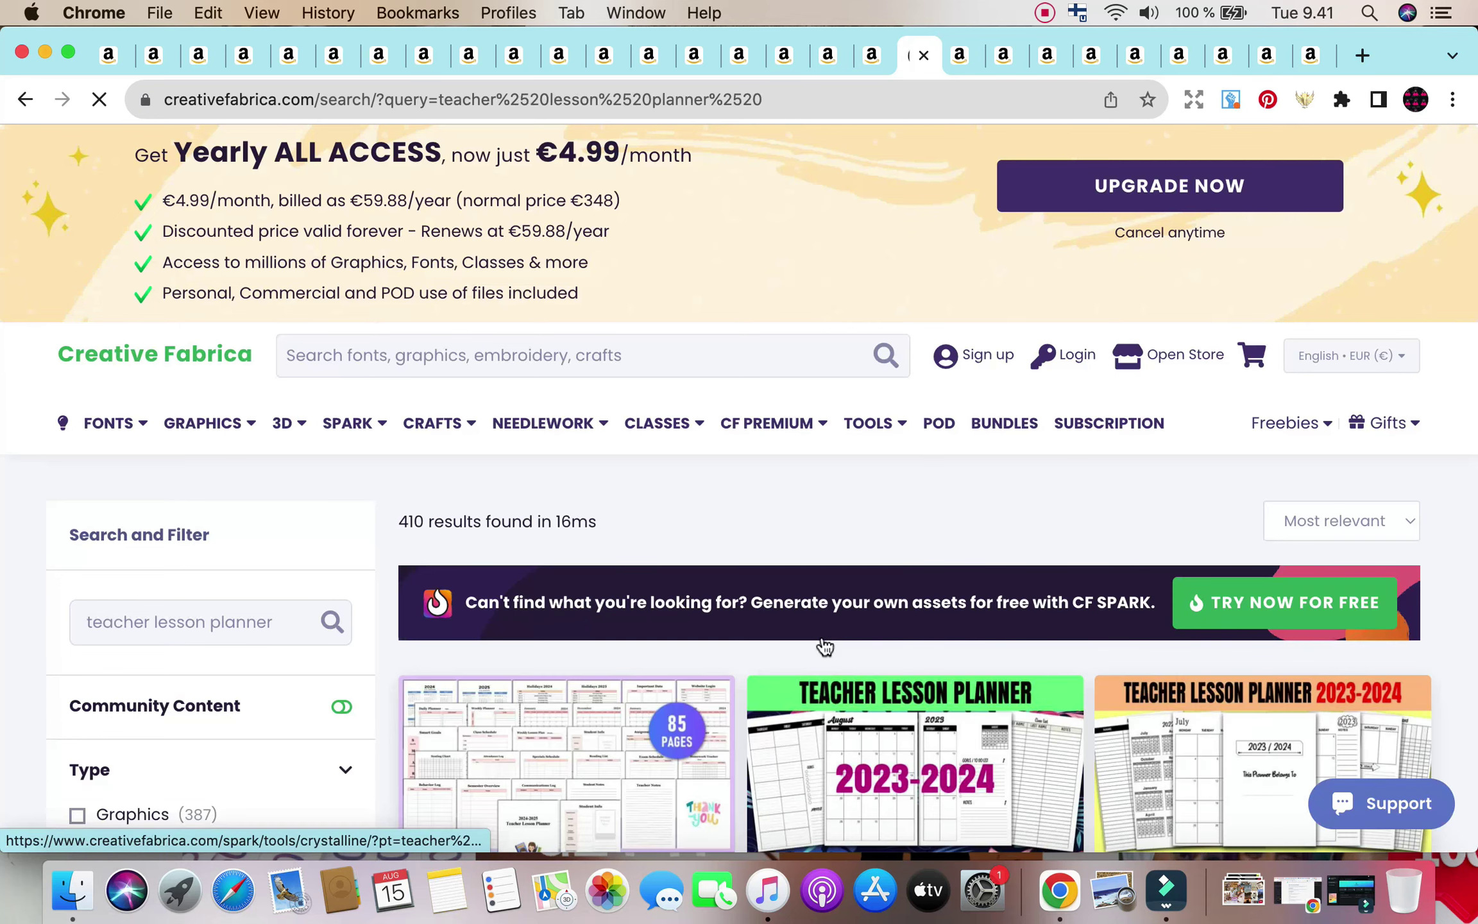
Look over the teacher lesson planner designs and filter them to the KDP Interiors category.
{"action": "scroll", "coordinate": [824, 646], "scroll_direction": "down", "scroll_amount": 4}
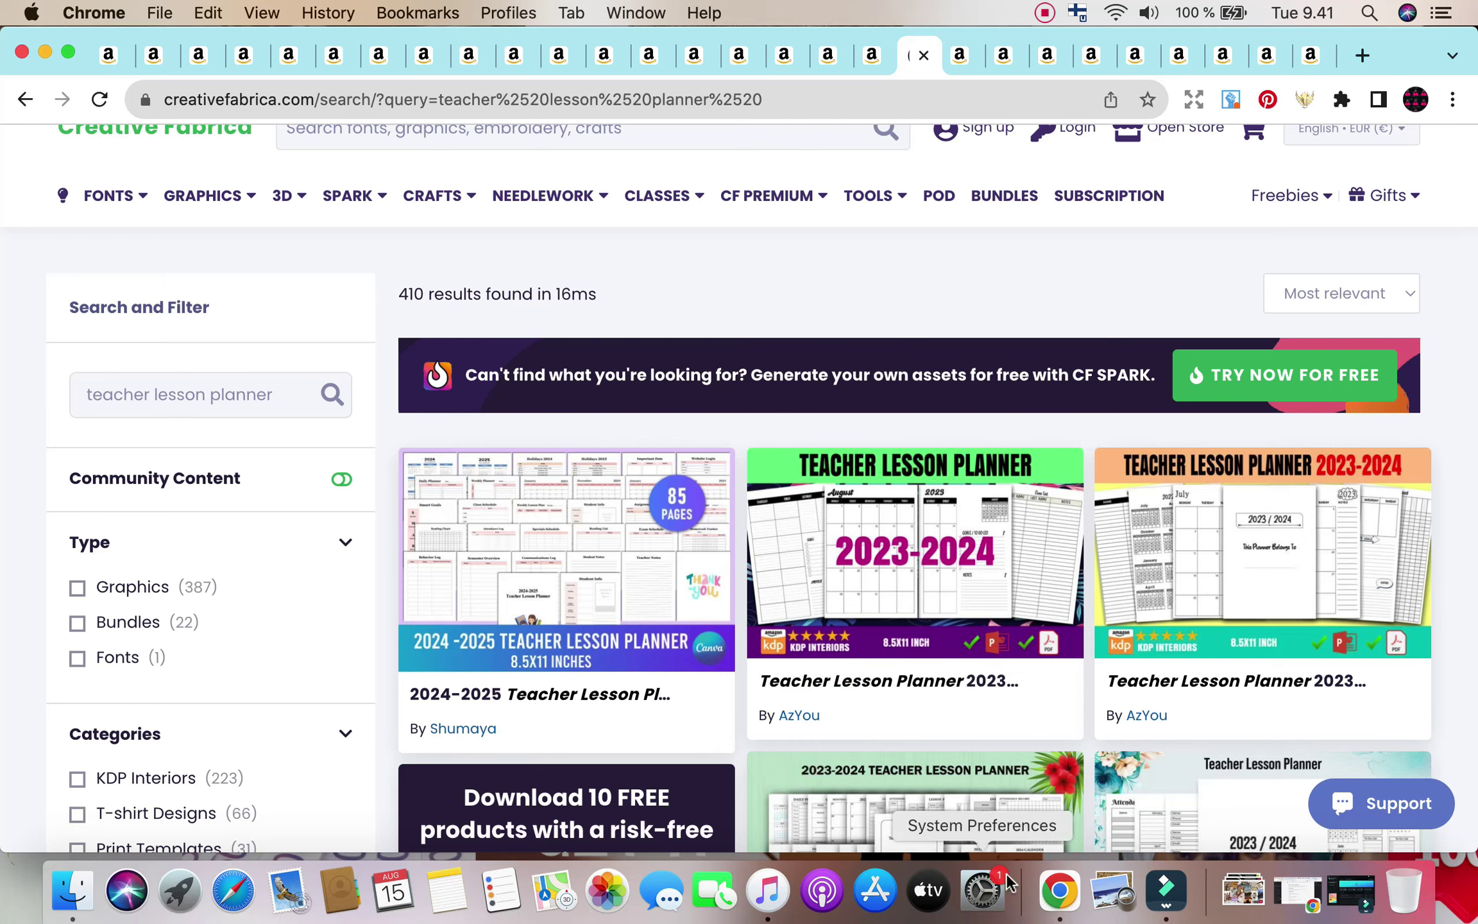
{"action": "scroll", "coordinate": [1267, 780], "scroll_direction": "down", "scroll_amount": 2}
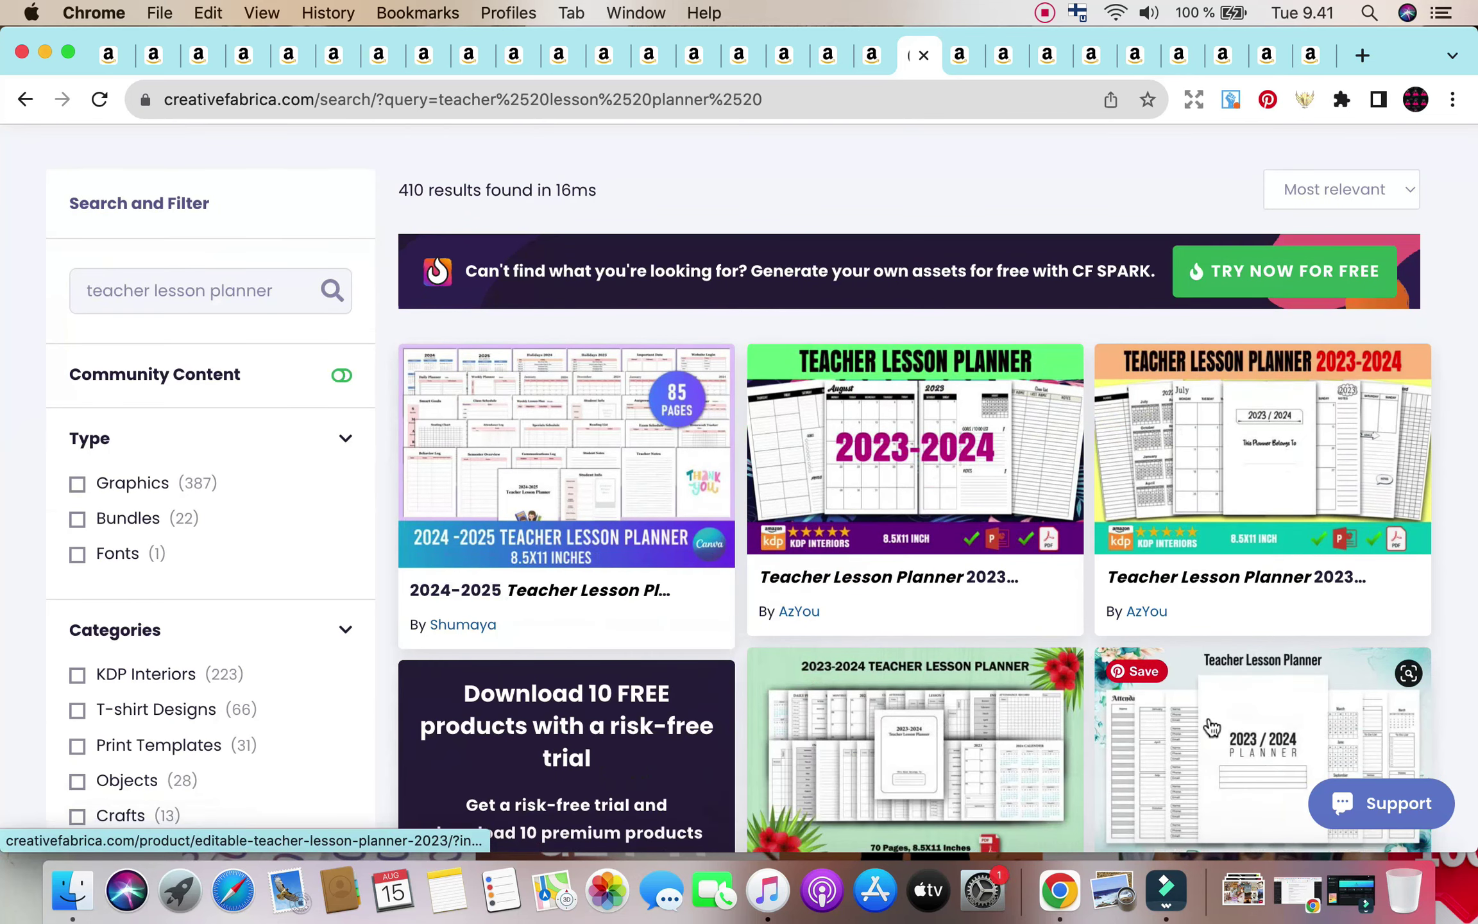
{"action": "scroll", "coordinate": [1211, 726], "scroll_direction": "down", "scroll_amount": 9}
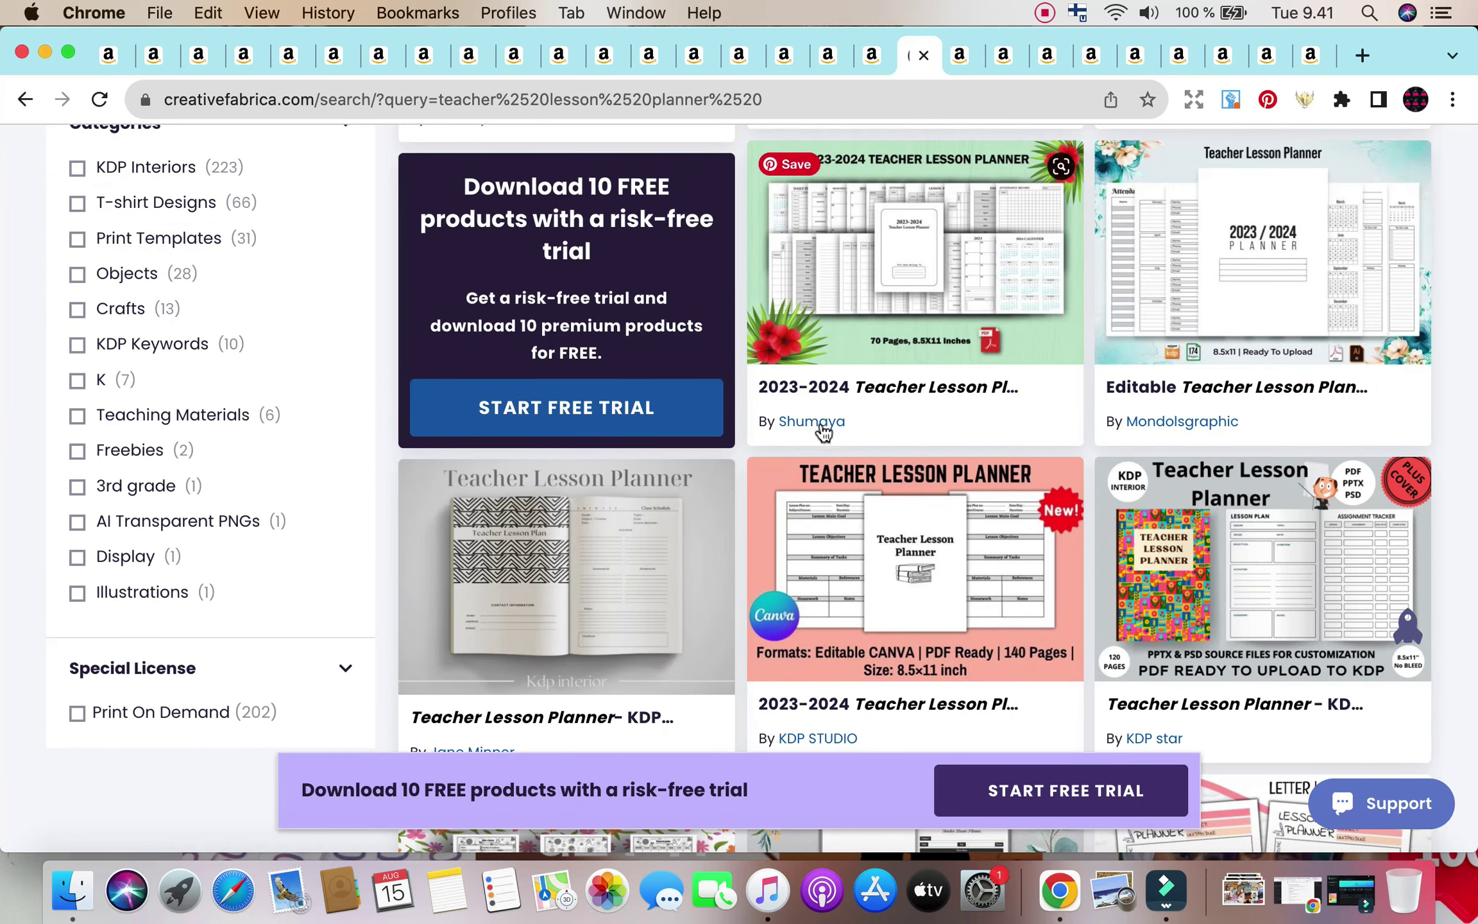
{"action": "scroll", "coordinate": [177, 420], "scroll_direction": "up", "scroll_amount": 4}
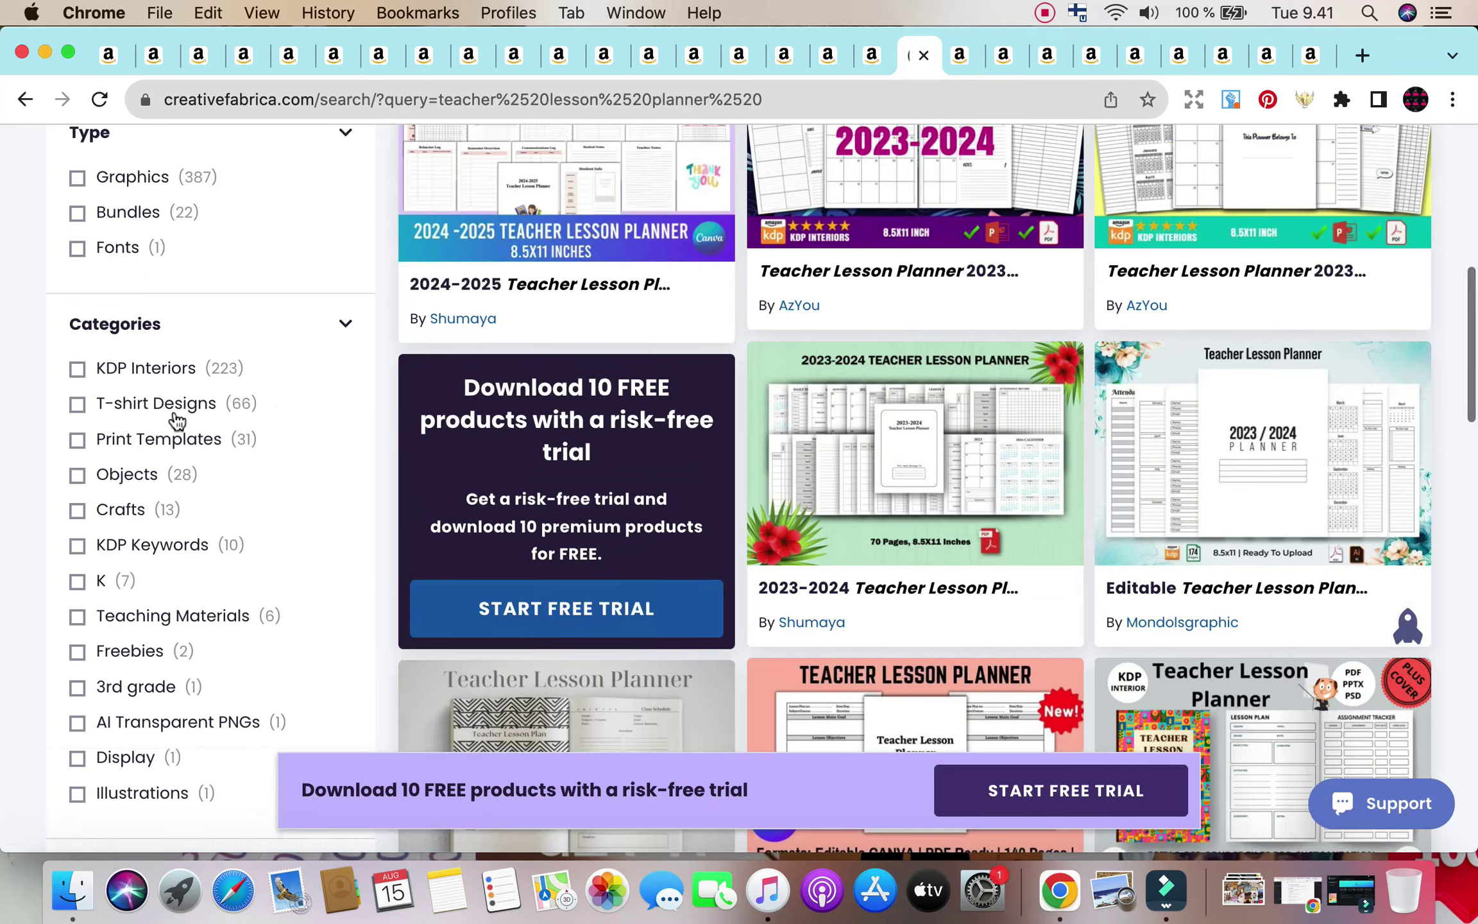
{"action": "left_click", "coordinate": [144, 369]}
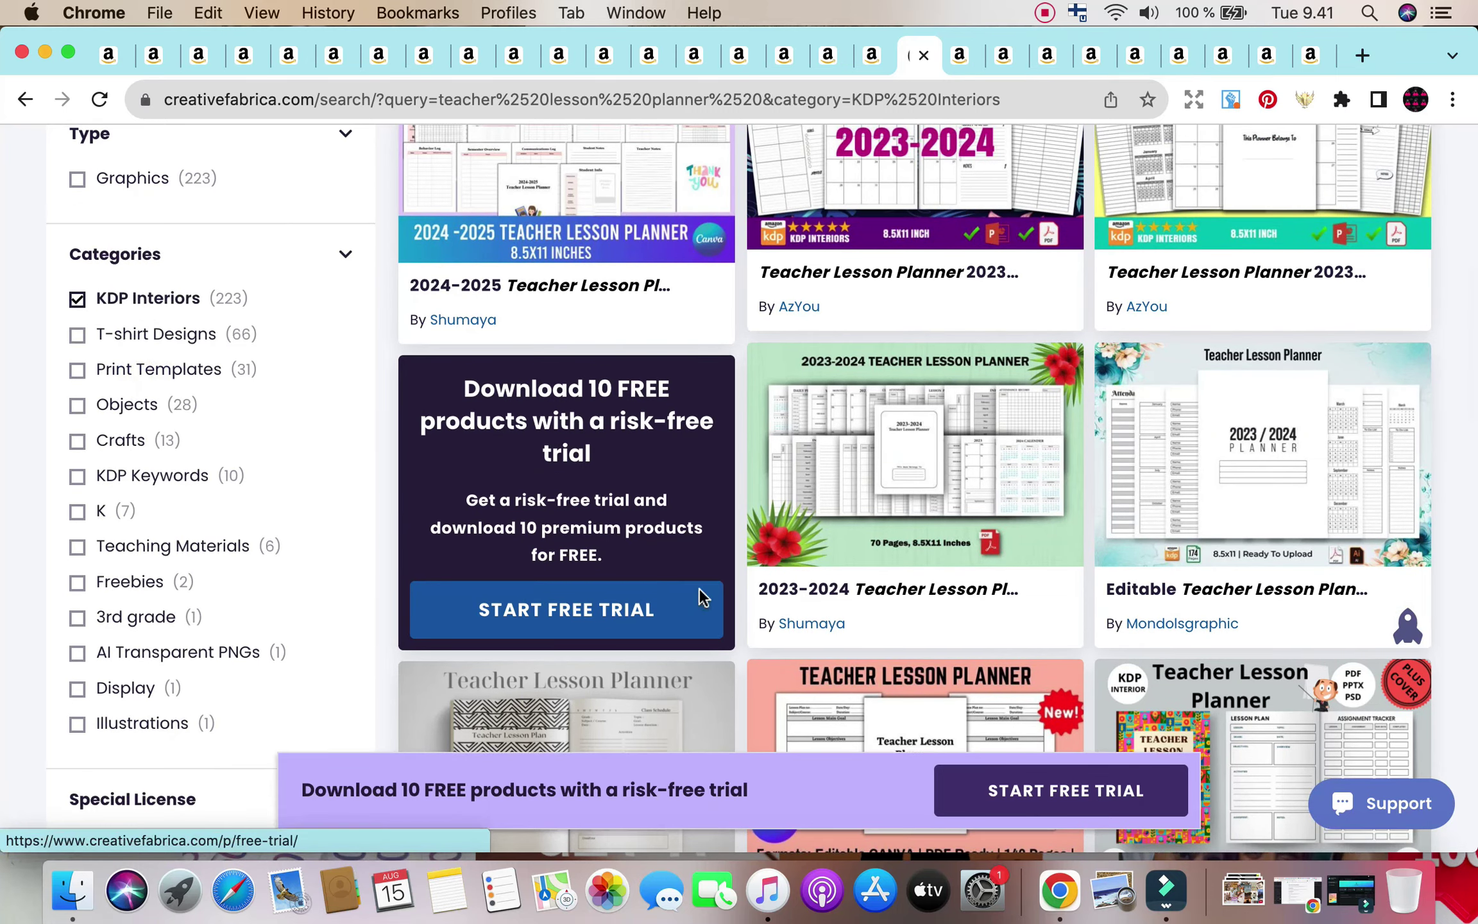
Look through the filtered teacher lesson planner interiors and check how many are offered.
{"action": "scroll", "coordinate": [702, 596], "scroll_direction": "up", "scroll_amount": 10}
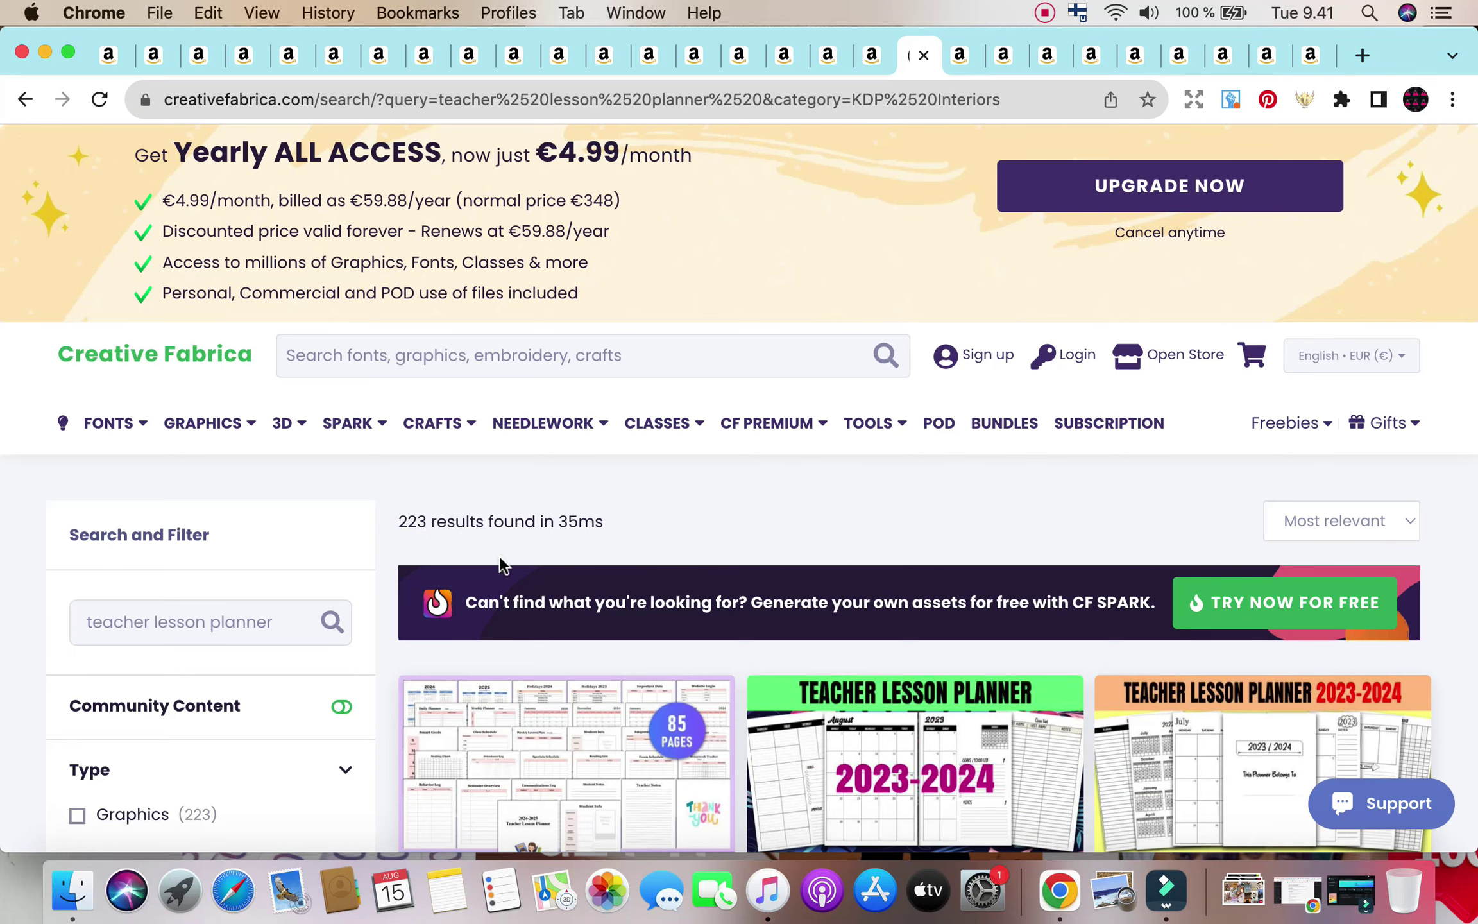
{"action": "scroll", "coordinate": [502, 565], "scroll_direction": "down", "scroll_amount": 8}
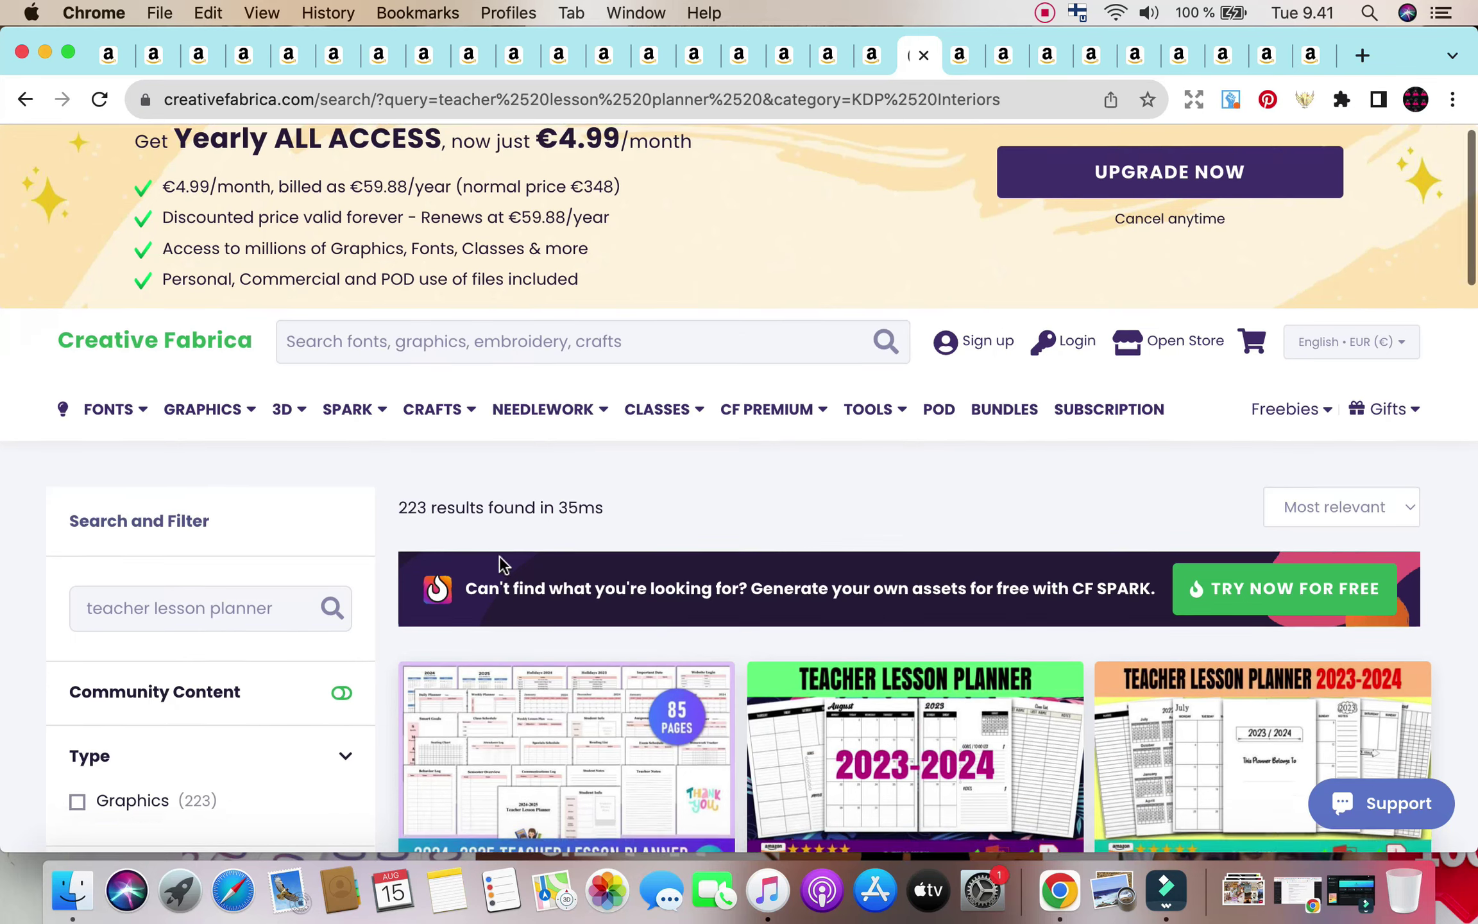
{"action": "scroll", "coordinate": [739, 748], "scroll_direction": "up", "scroll_amount": 8}
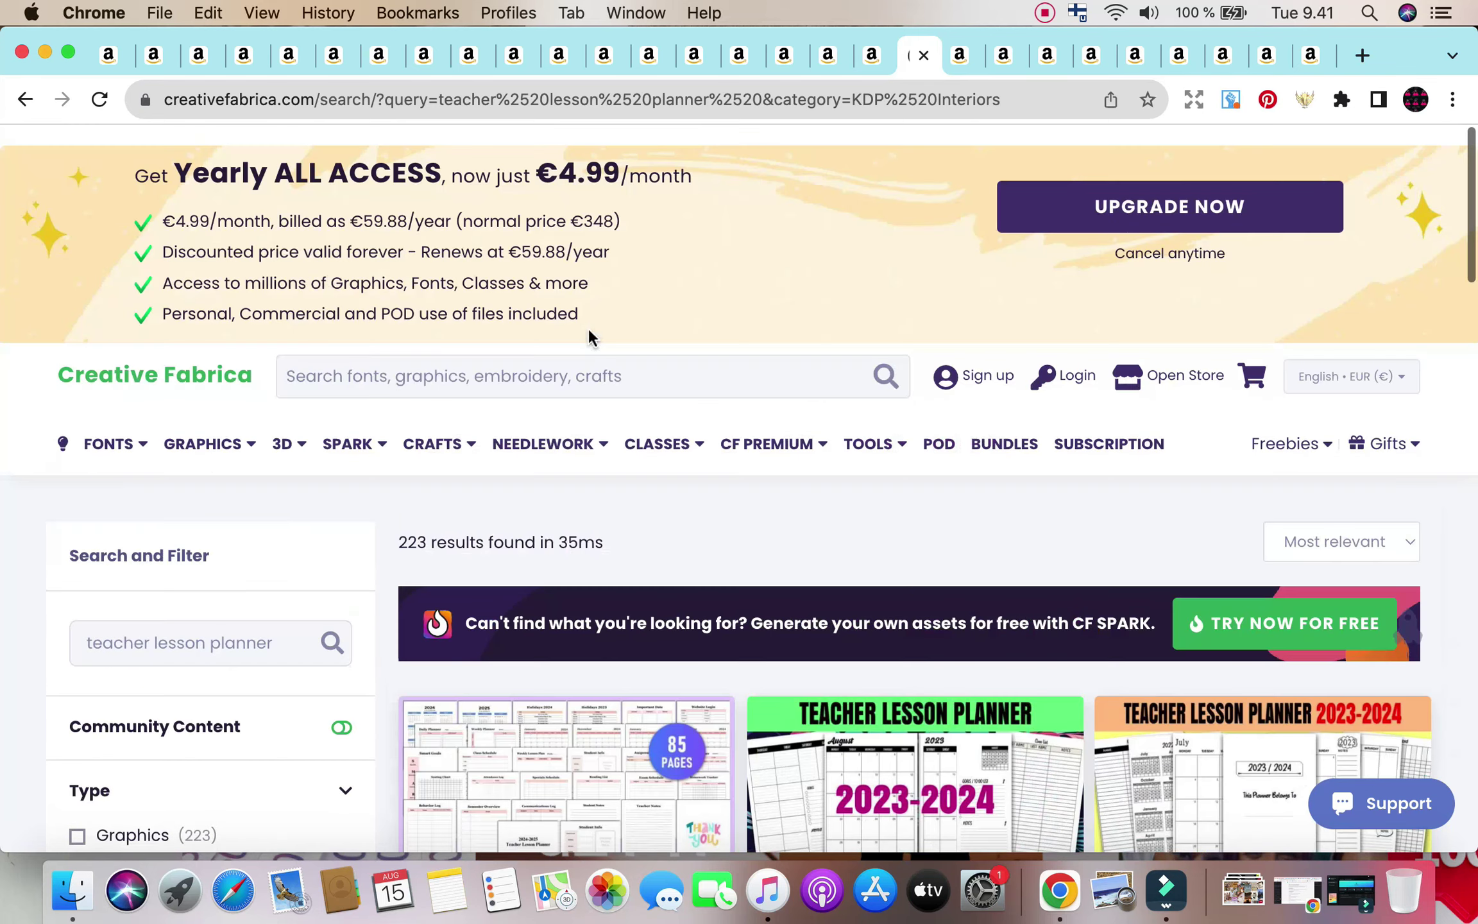
{"action": "scroll", "coordinate": [706, 449], "scroll_direction": "down", "scroll_amount": 1}
{"action": "mouse_move", "coordinate": [767, 423]}
{"action": "scroll", "coordinate": [778, 688], "scroll_direction": "down", "scroll_amount": 7}
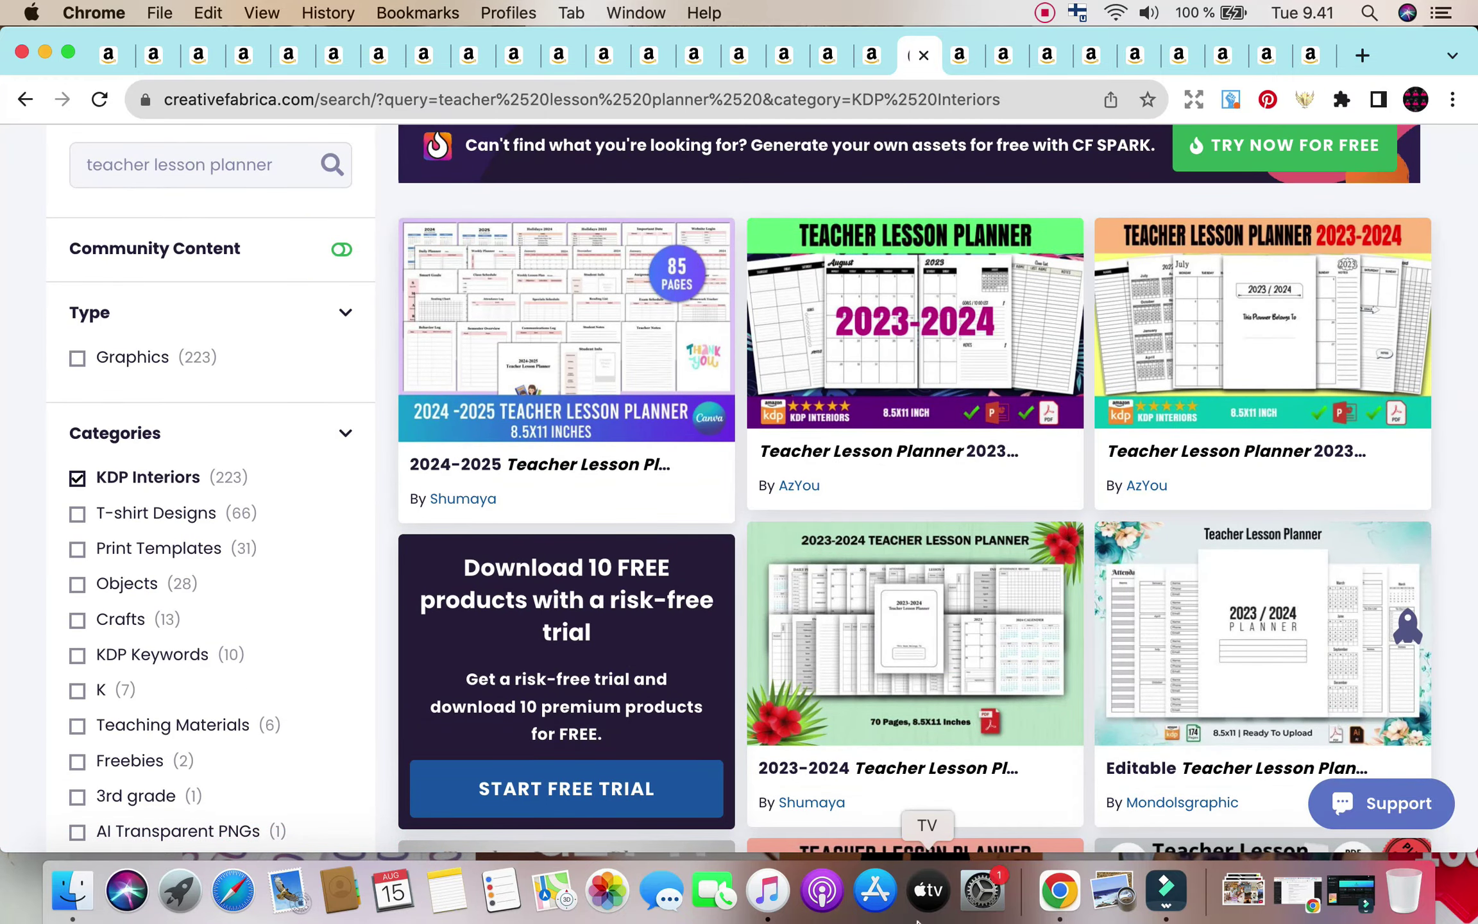
{"action": "scroll", "coordinate": [885, 675], "scroll_direction": "down", "scroll_amount": 6}
{"action": "scroll", "coordinate": [885, 675], "scroll_direction": "down", "scroll_amount": 11}
{"action": "scroll", "coordinate": [885, 680], "scroll_direction": "up", "scroll_amount": 17}
{"action": "scroll", "coordinate": [884, 702], "scroll_direction": "up", "scroll_amount": 7}
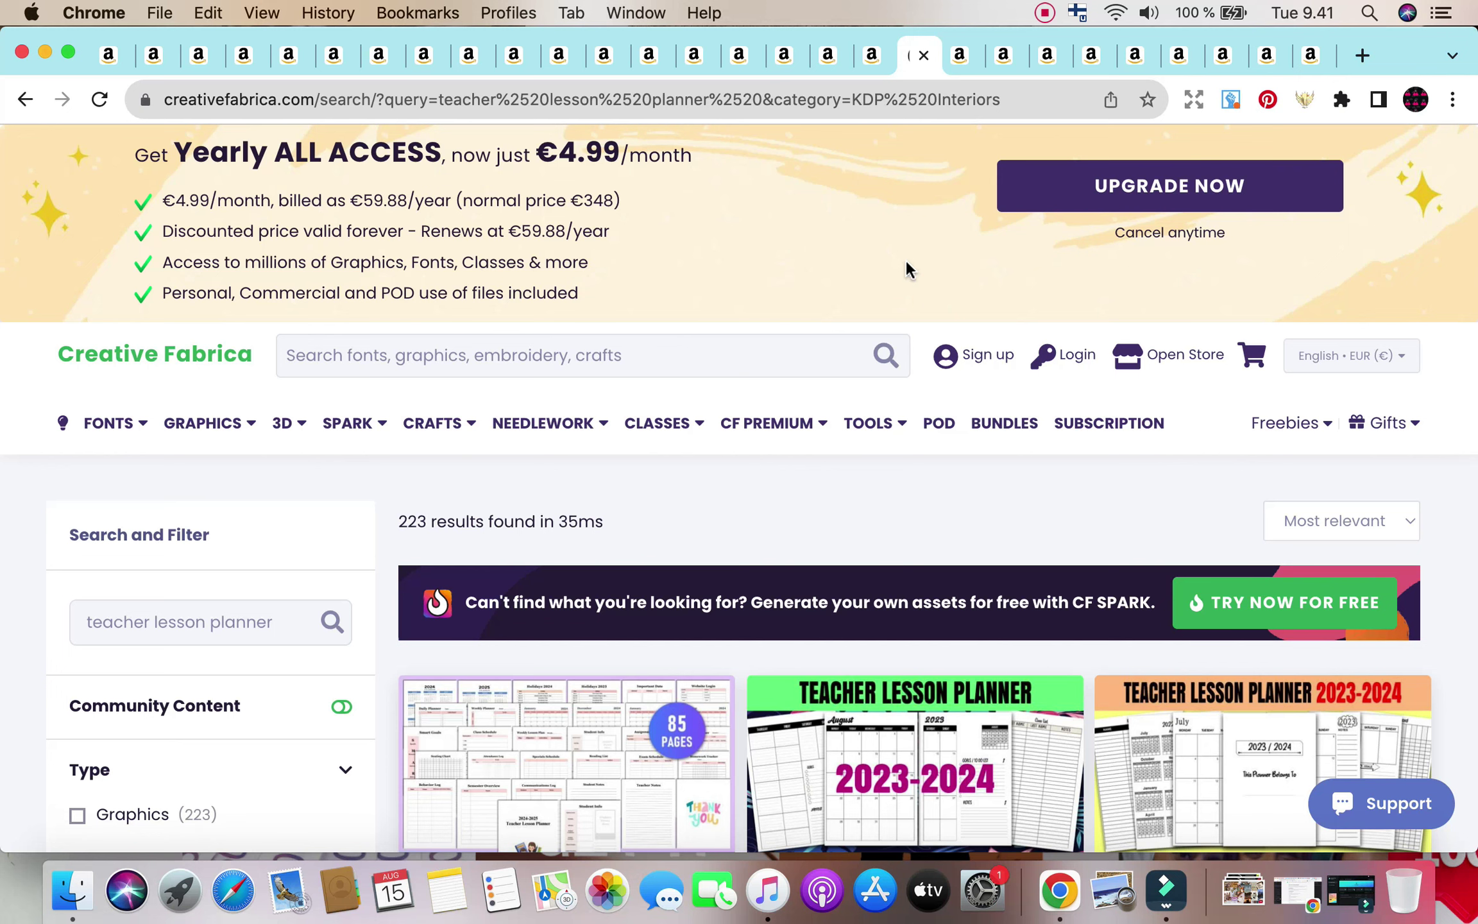
Open the Amazon results for "teacher planner vertical days" and examine the niche statistics and the competing planners' ranks, reviews and prices.
{"action": "left_click", "coordinate": [1047, 57]}
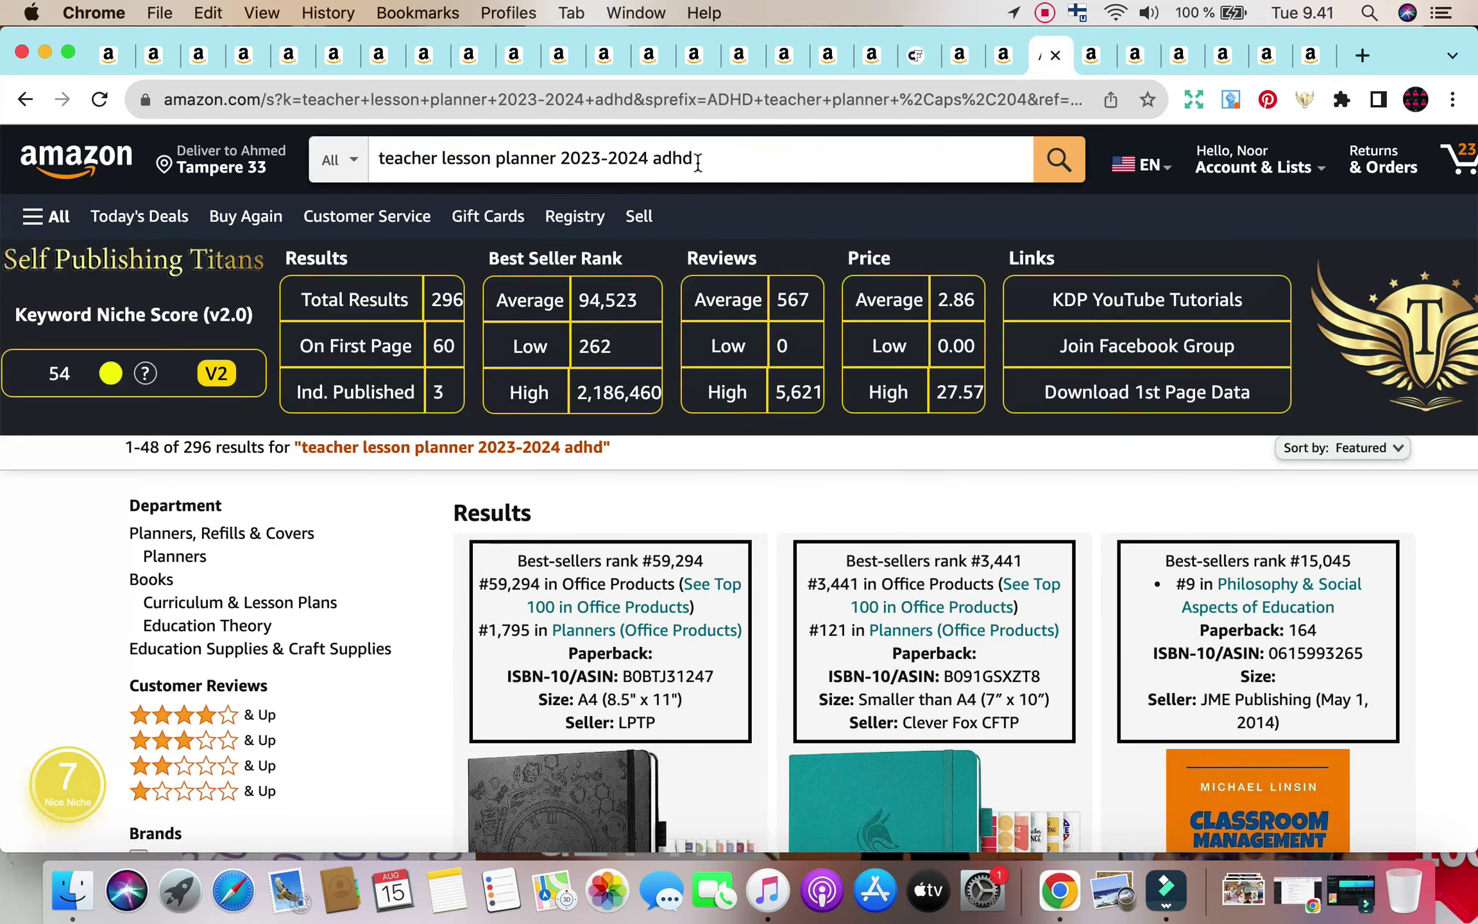
{"action": "left_click", "coordinate": [1084, 64]}
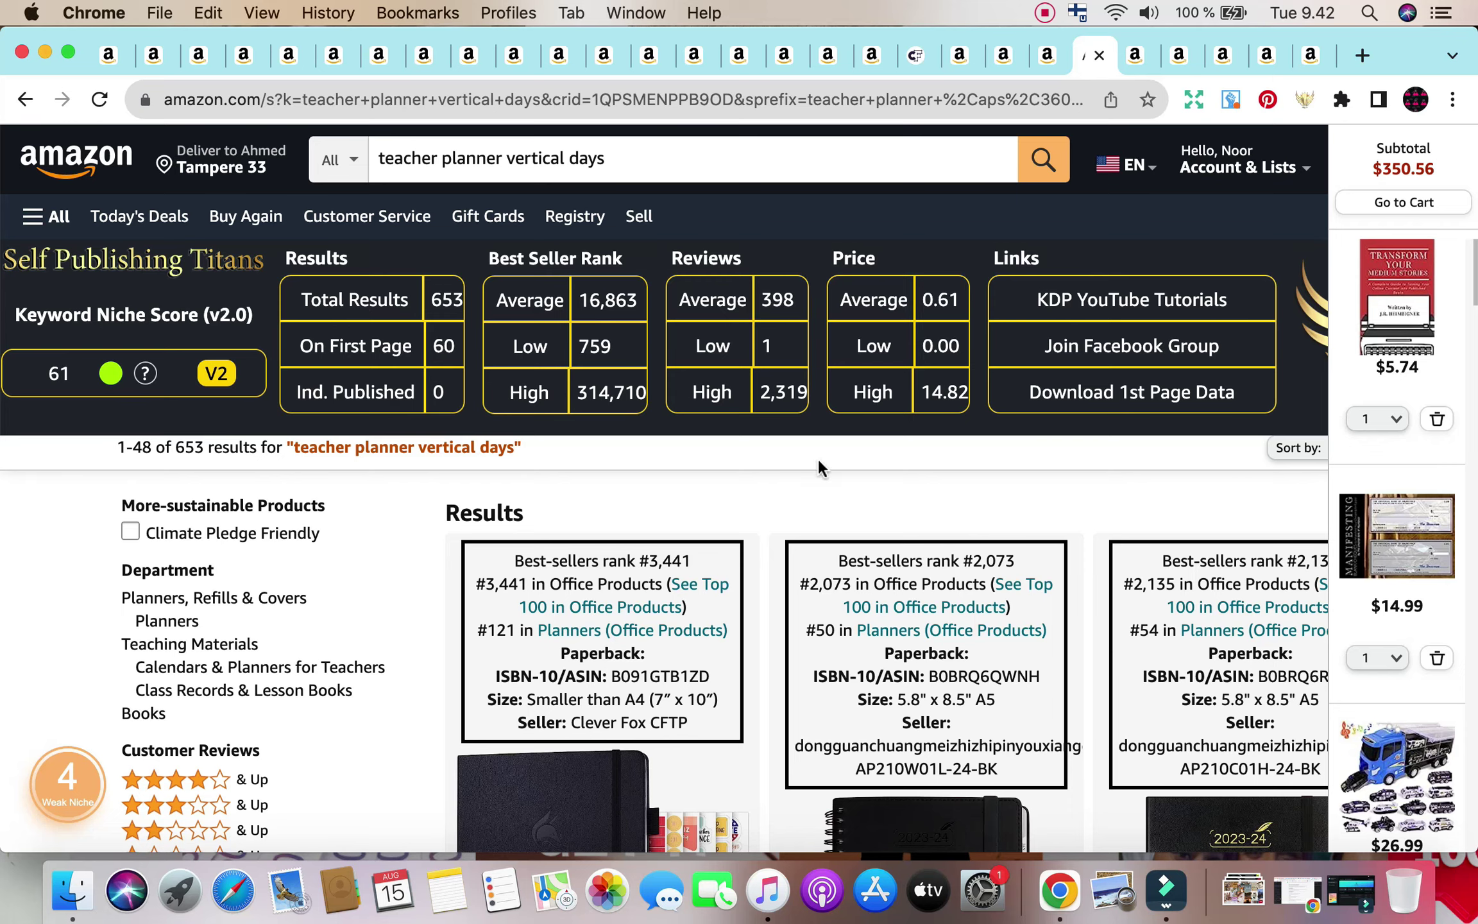
{"action": "scroll", "coordinate": [753, 465], "scroll_direction": "down", "scroll_amount": 1}
{"action": "scroll", "coordinate": [753, 465], "scroll_direction": "up", "scroll_amount": 1}
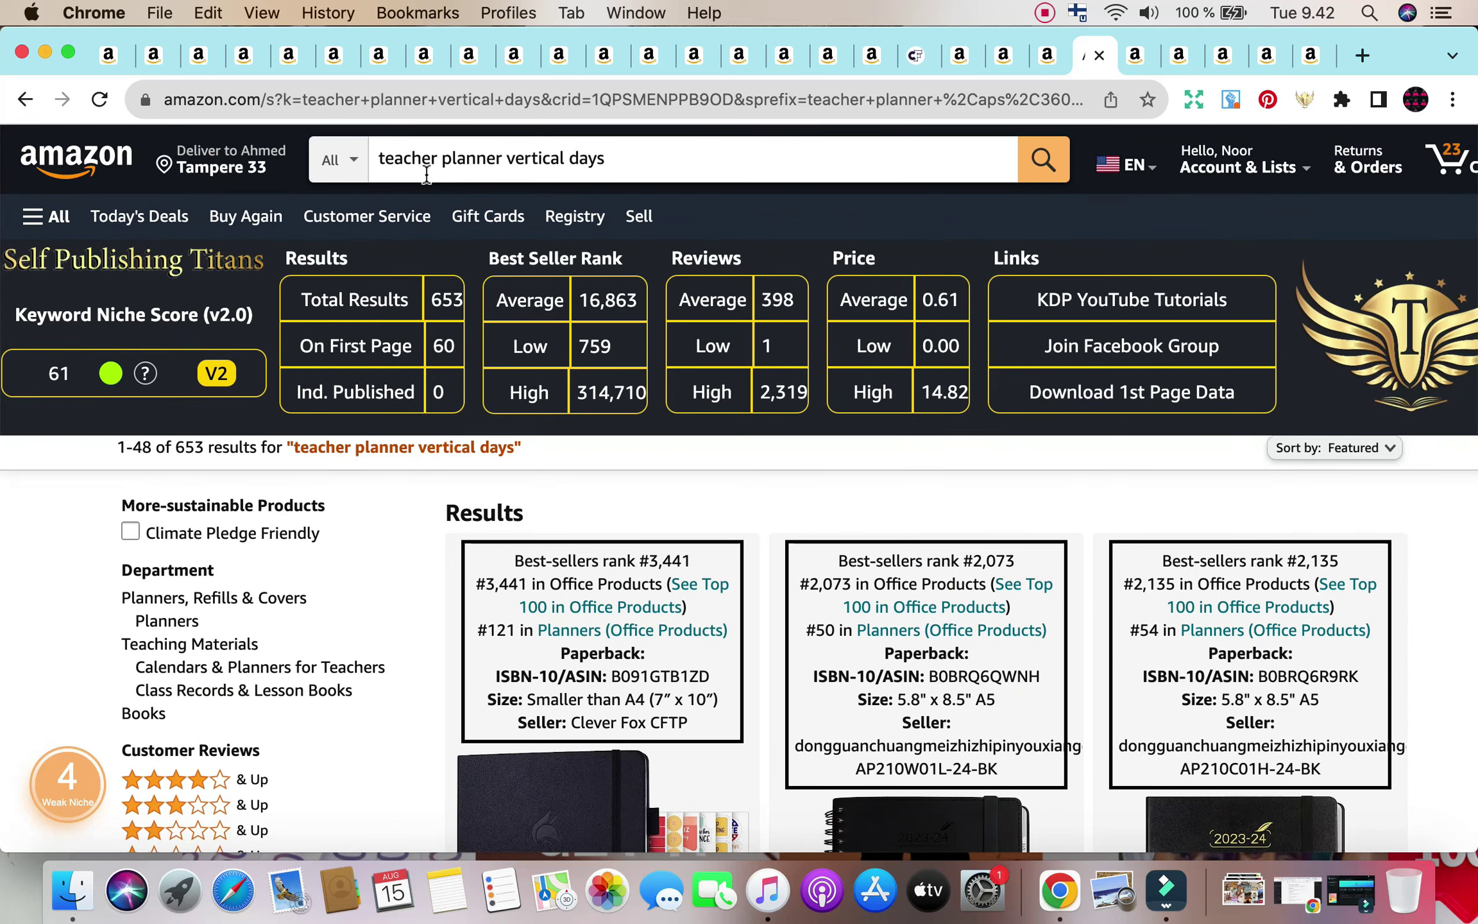
{"action": "scroll", "coordinate": [746, 421], "scroll_direction": "down", "scroll_amount": 10}
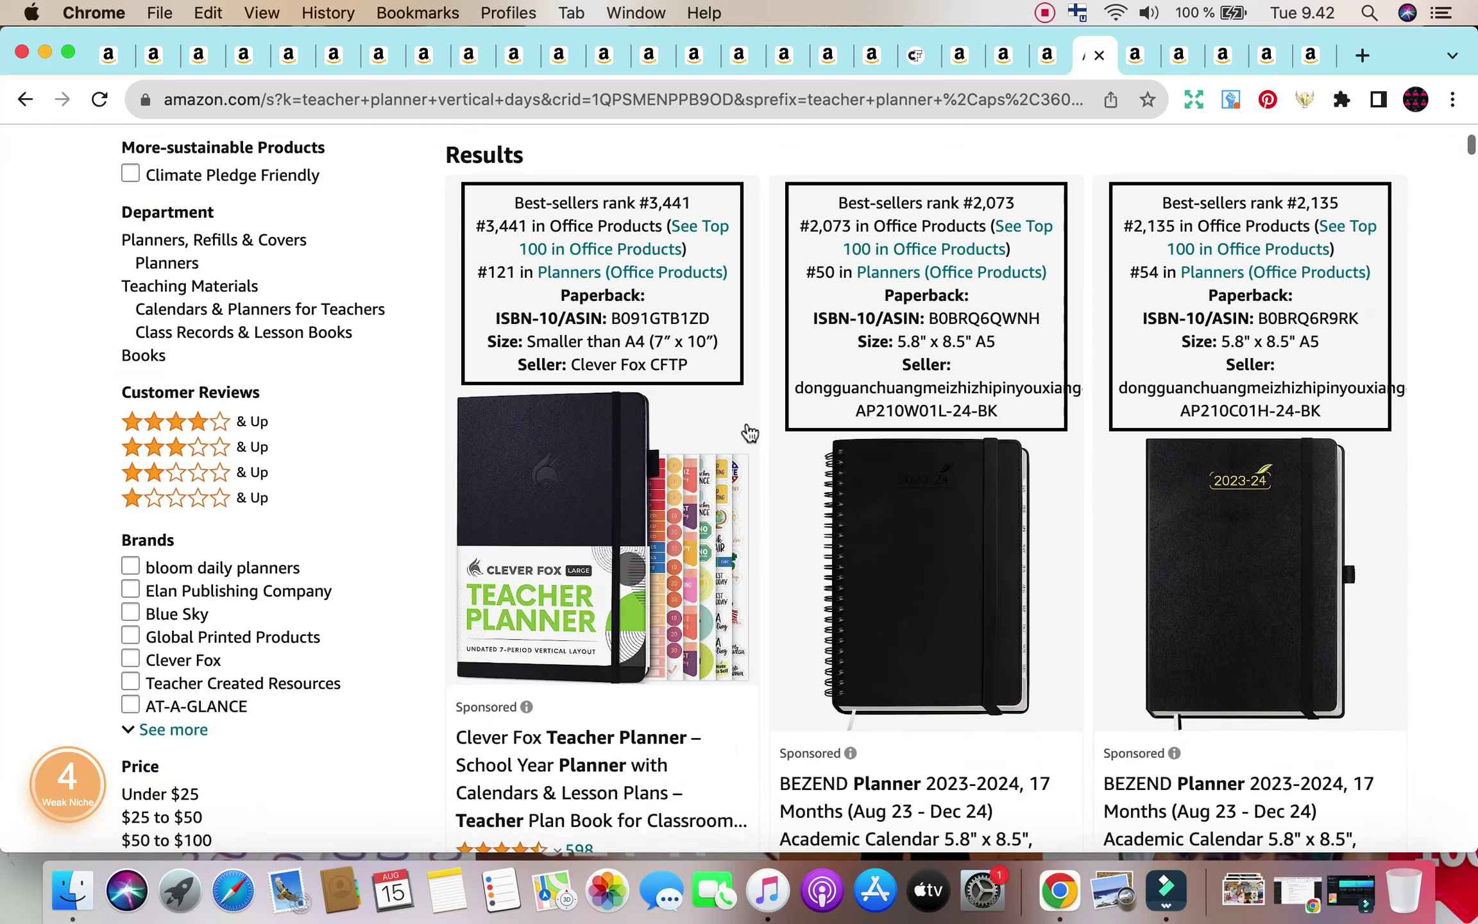
{"action": "scroll", "coordinate": [750, 433], "scroll_direction": "down", "scroll_amount": 10}
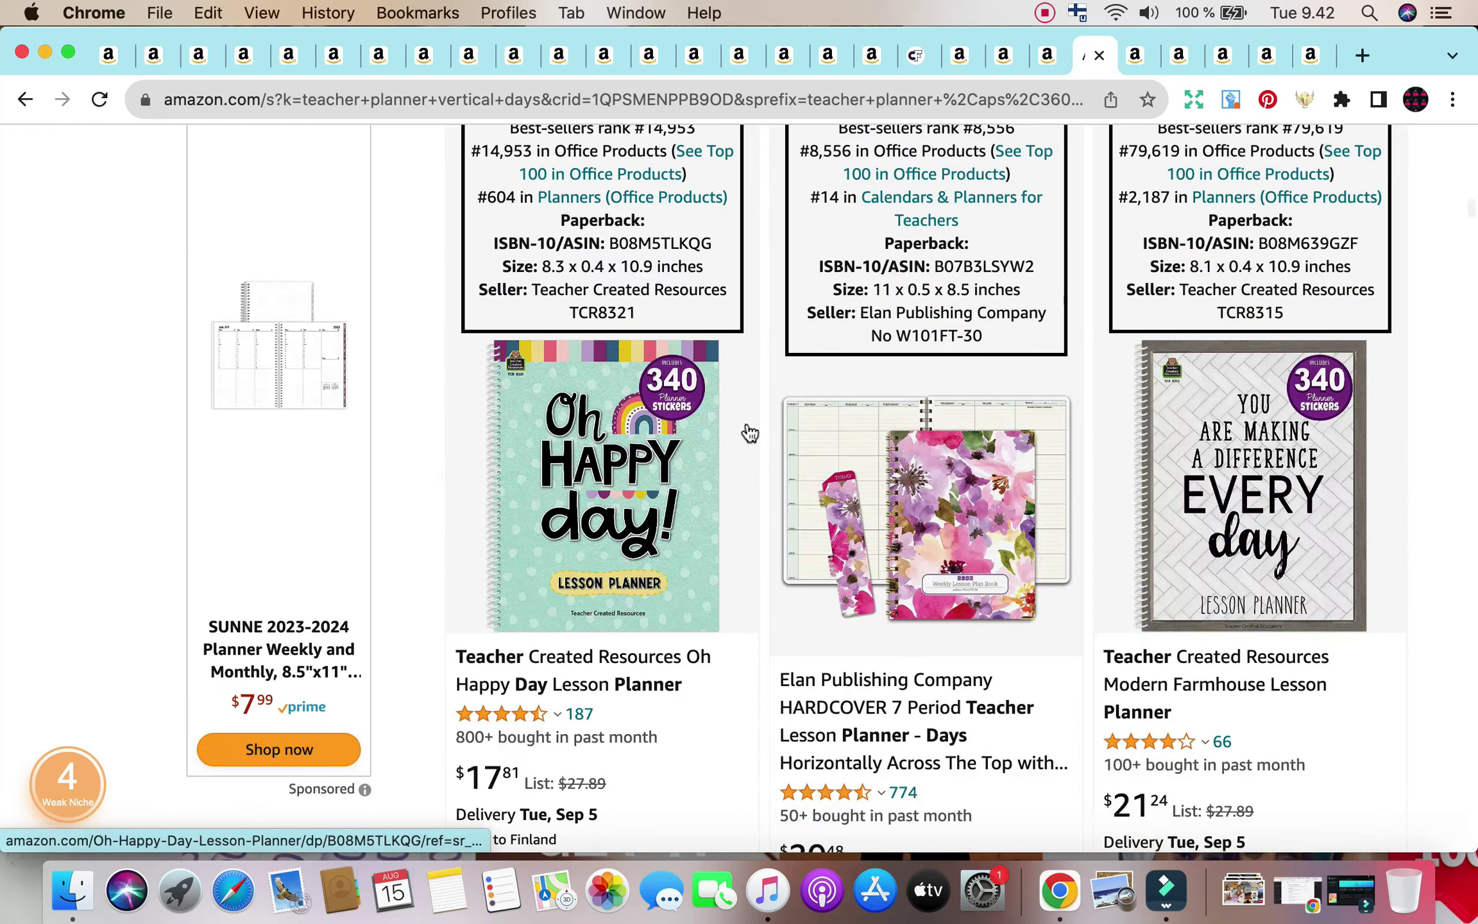
{"action": "scroll", "coordinate": [749, 433], "scroll_direction": "down", "scroll_amount": 3}
{"action": "scroll", "coordinate": [749, 433], "scroll_direction": "down", "scroll_amount": 2}
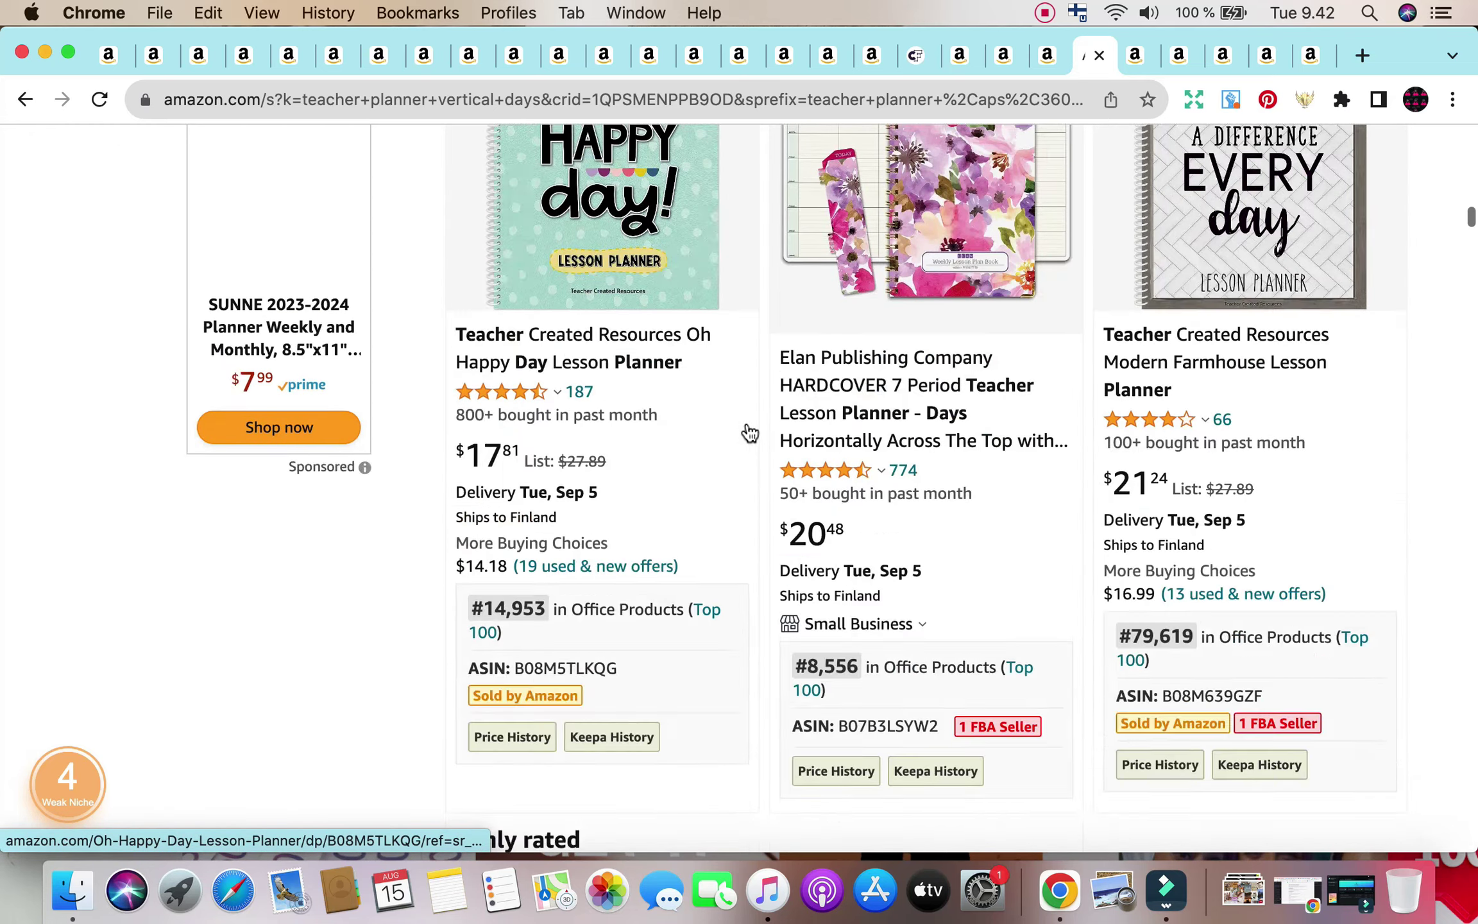
{"action": "scroll", "coordinate": [750, 433], "scroll_direction": "up", "scroll_amount": 5}
{"action": "scroll", "coordinate": [746, 422], "scroll_direction": "up", "scroll_amount": 10}
{"action": "scroll", "coordinate": [746, 422], "scroll_direction": "up", "scroll_amount": 1}
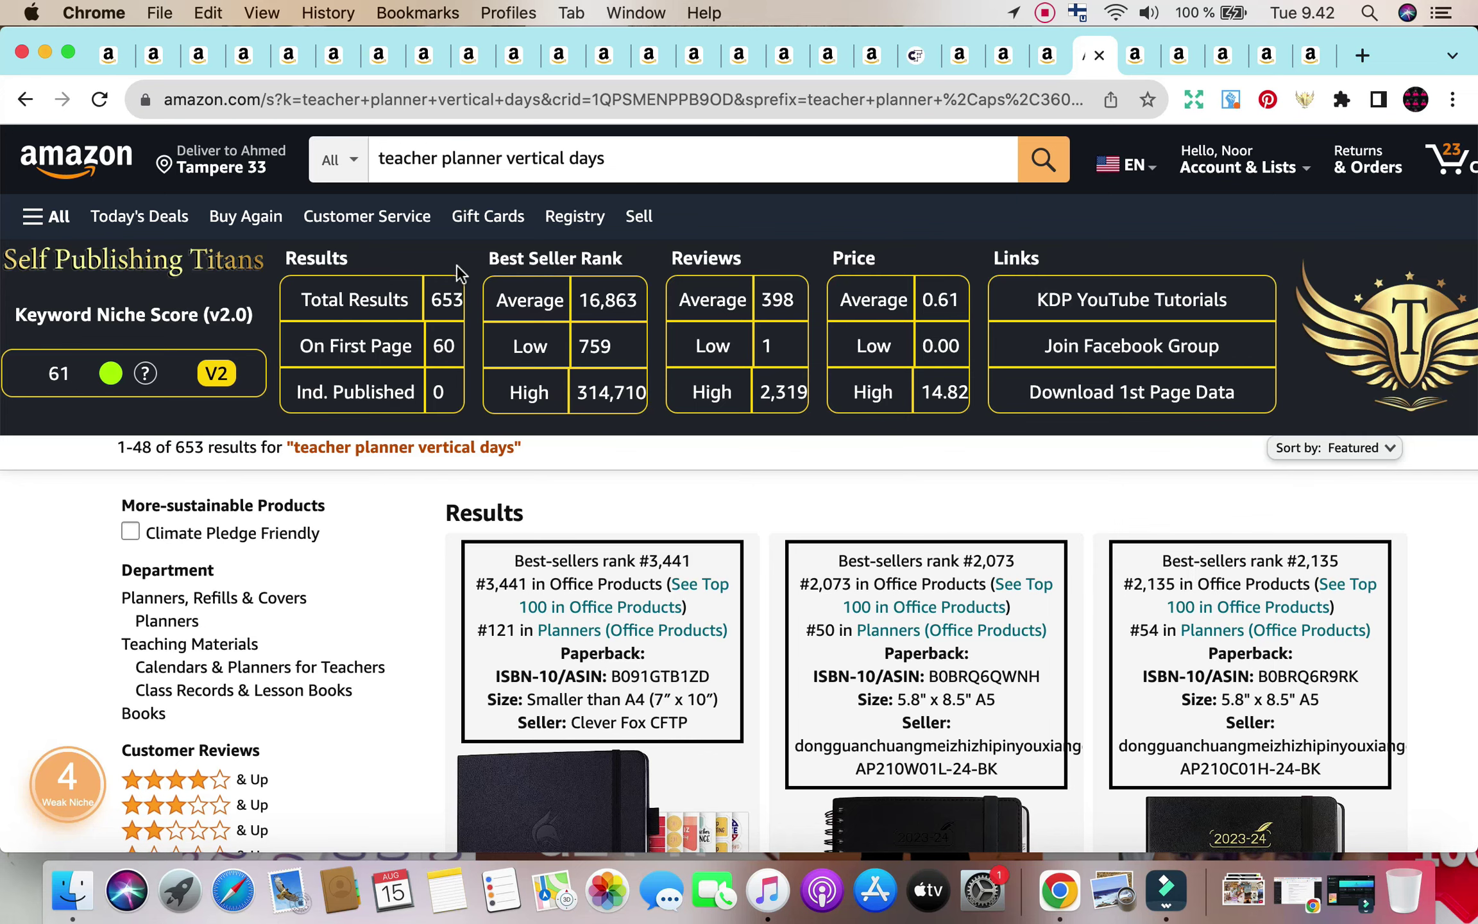
Review the Amazon results for the ADHD daily planner, neurodivergent CBT workbook, ADHD teacher lesson planner and vertical-days teacher planner keywords again.
{"action": "left_click", "coordinate": [958, 54]}
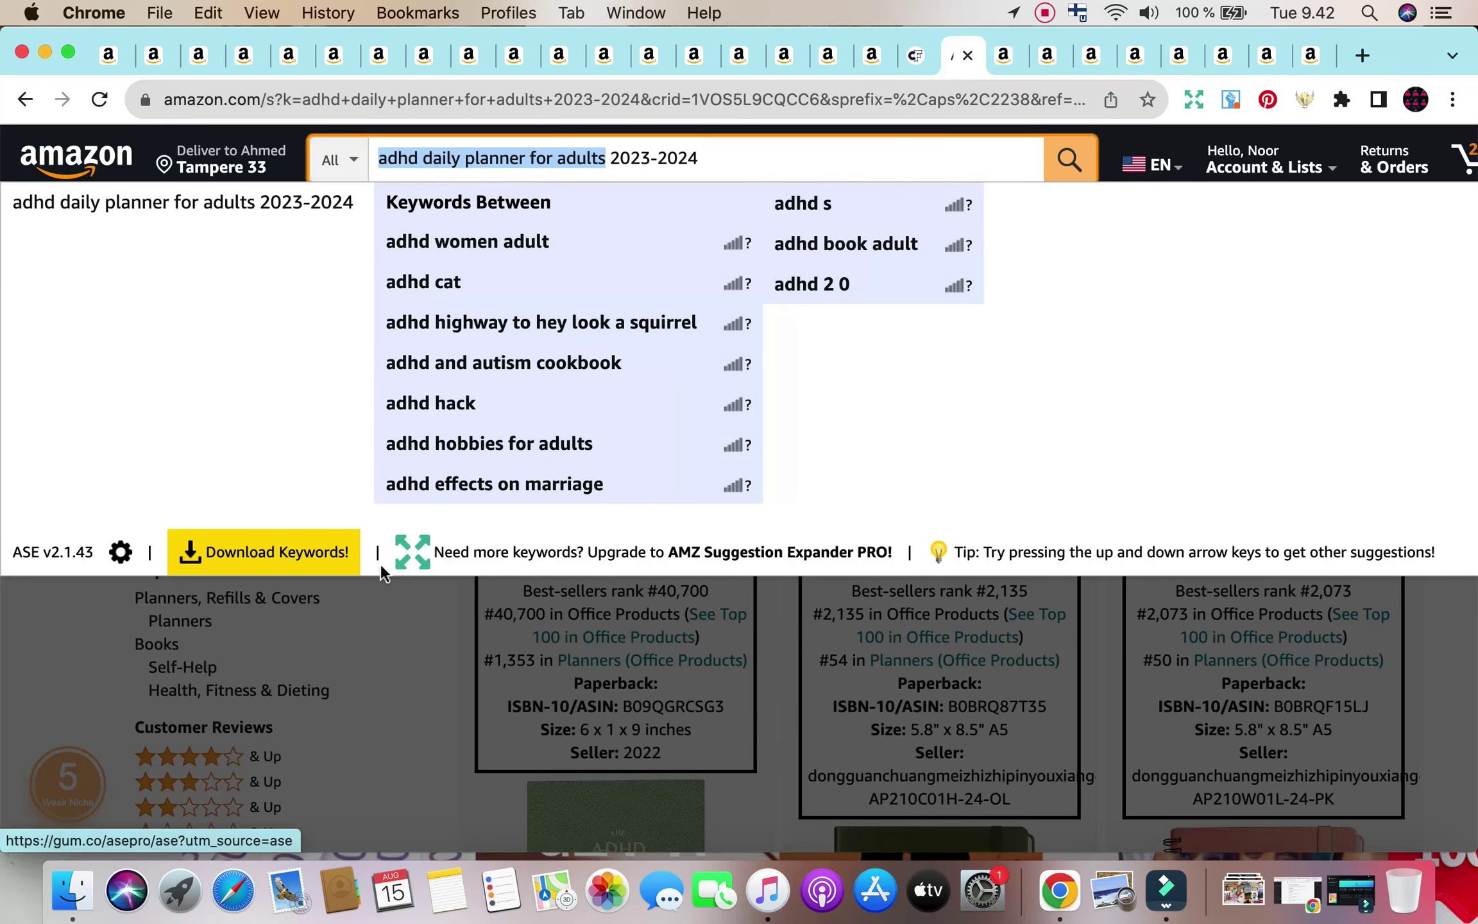
{"action": "left_click", "coordinate": [376, 678]}
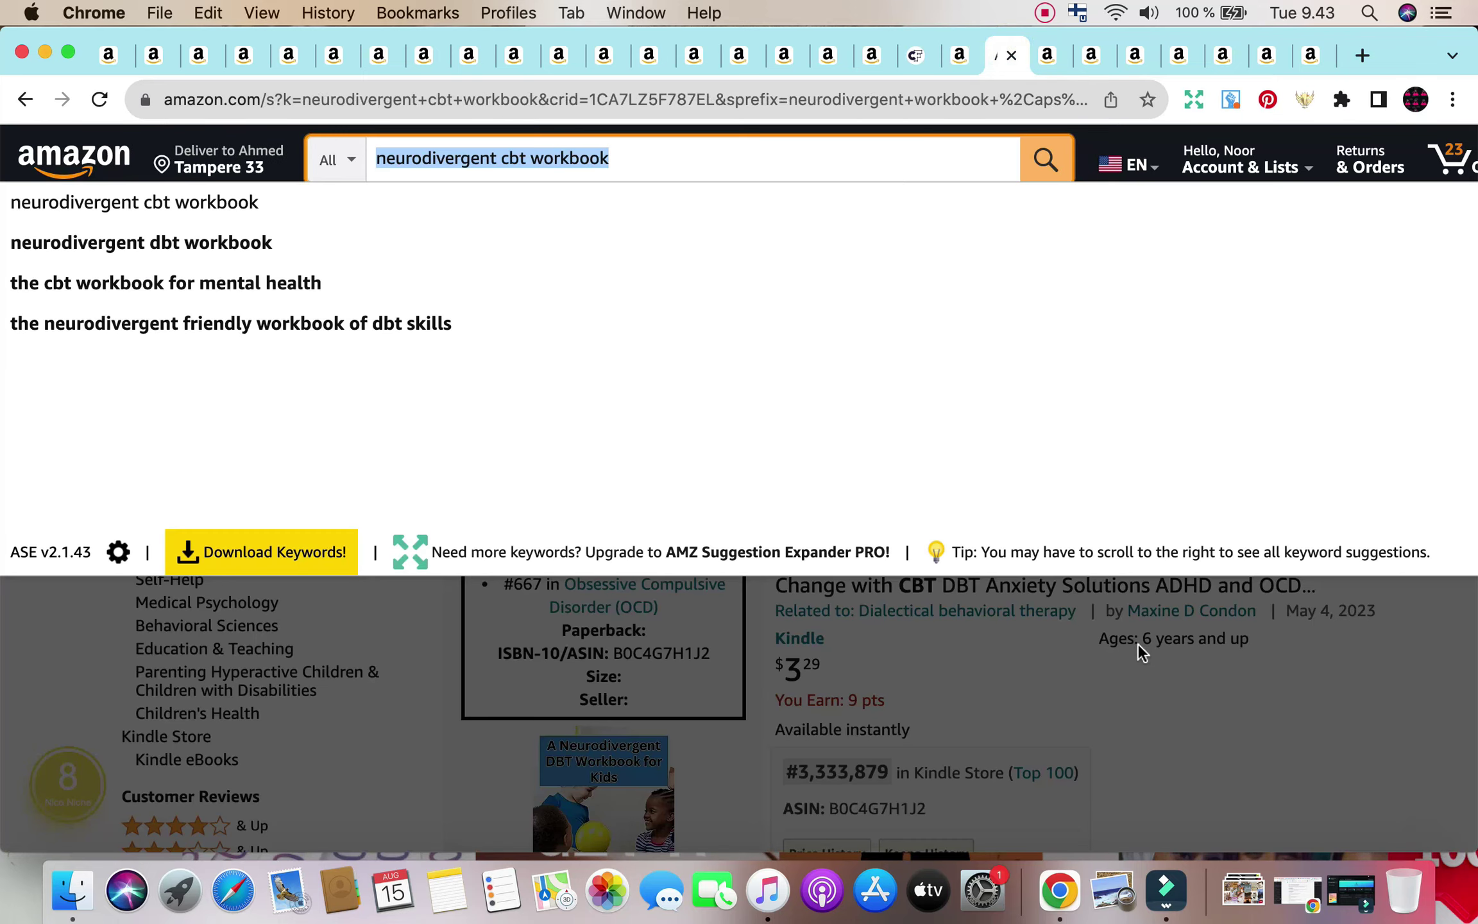
{"action": "left_click", "coordinate": [429, 699]}
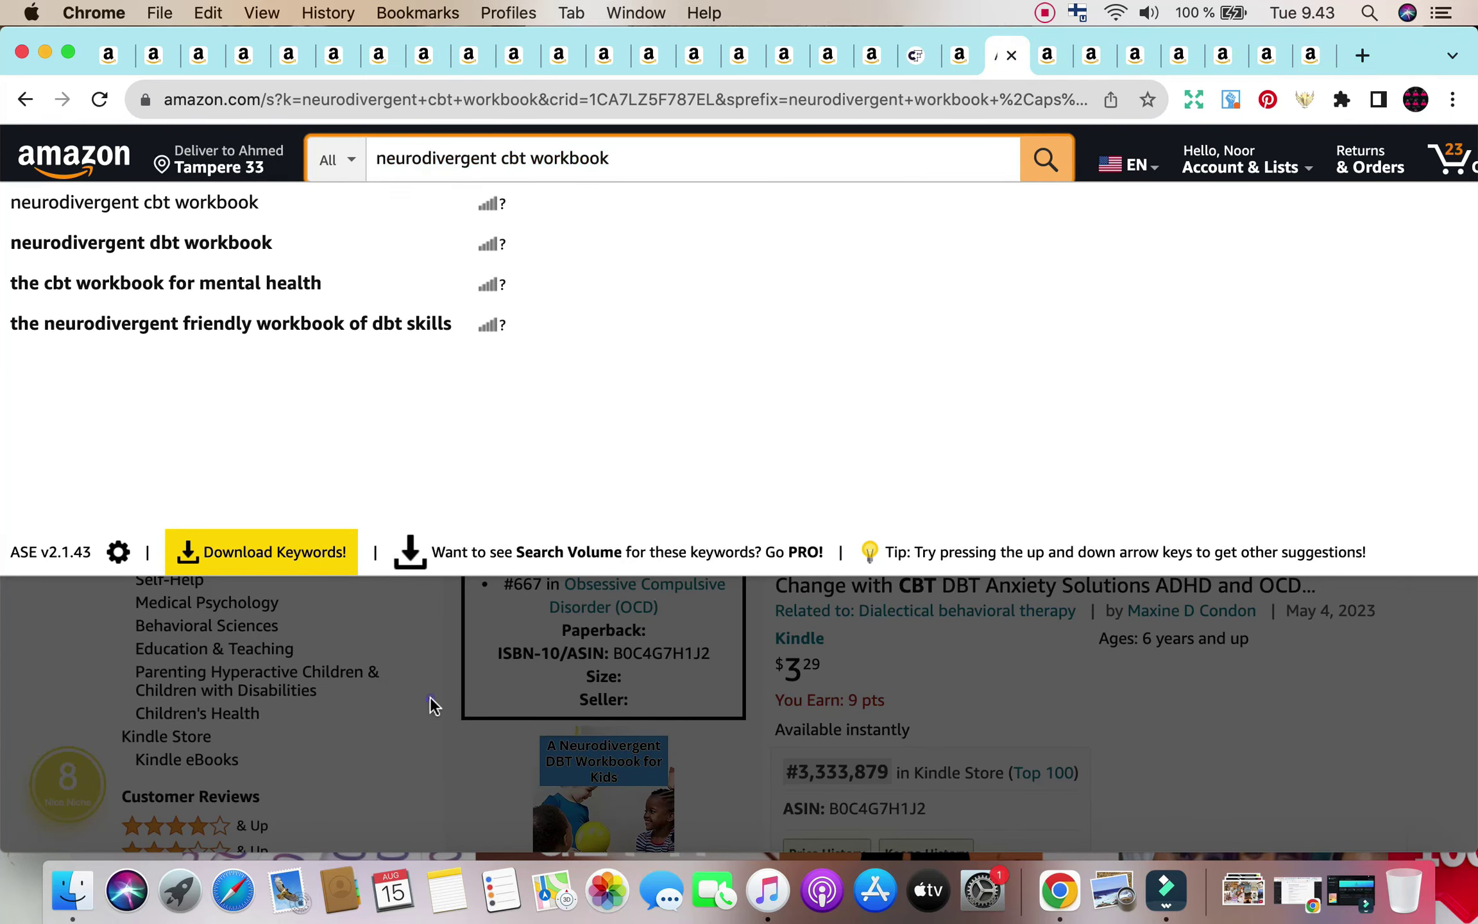
{"action": "left_click", "coordinate": [1047, 55]}
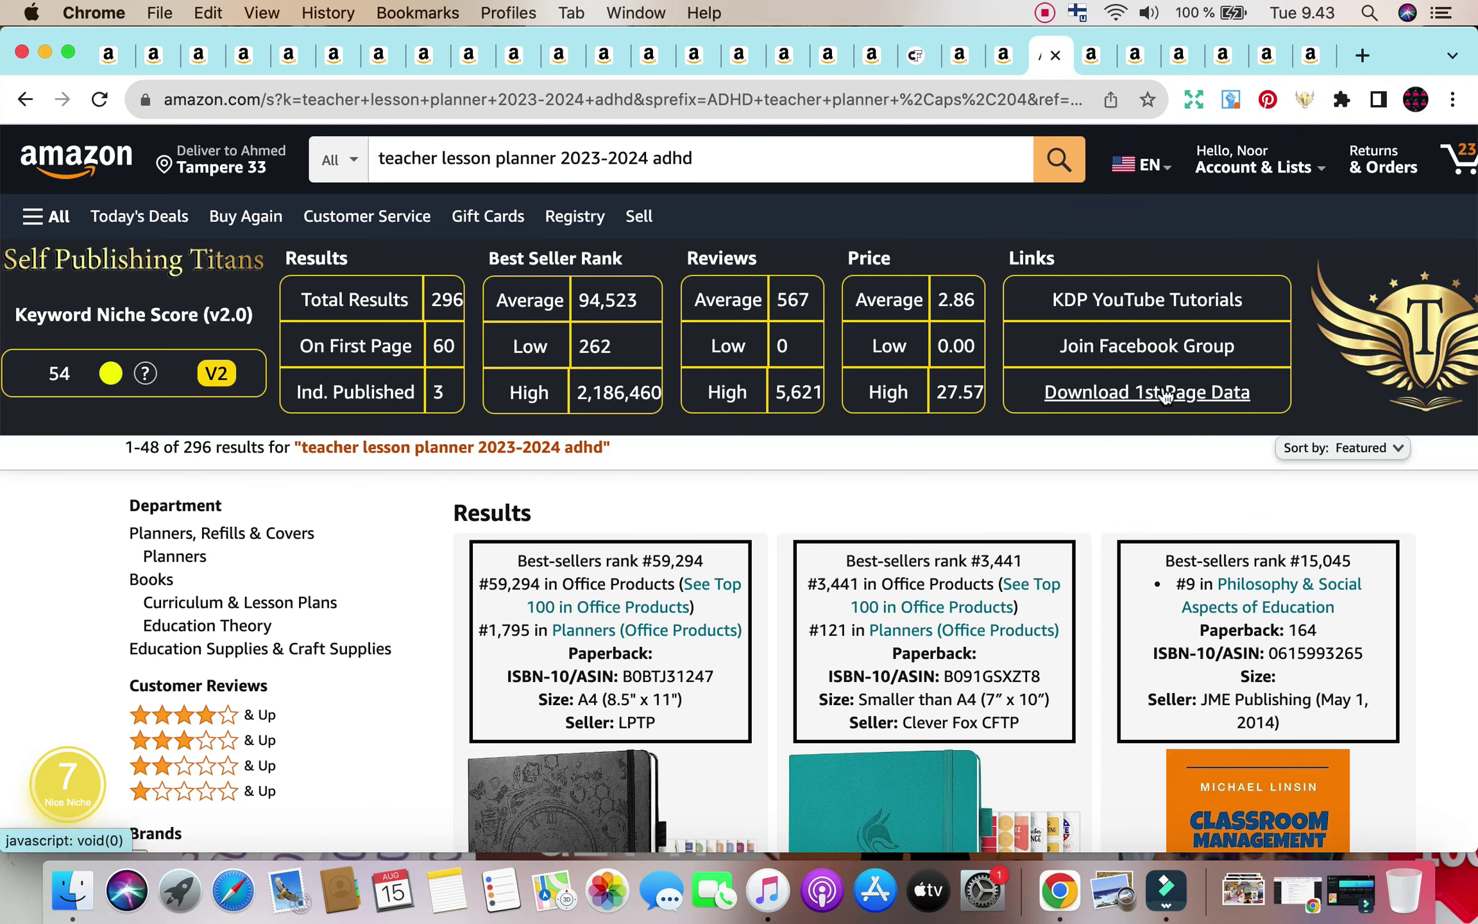
{"action": "left_click", "coordinate": [1101, 66]}
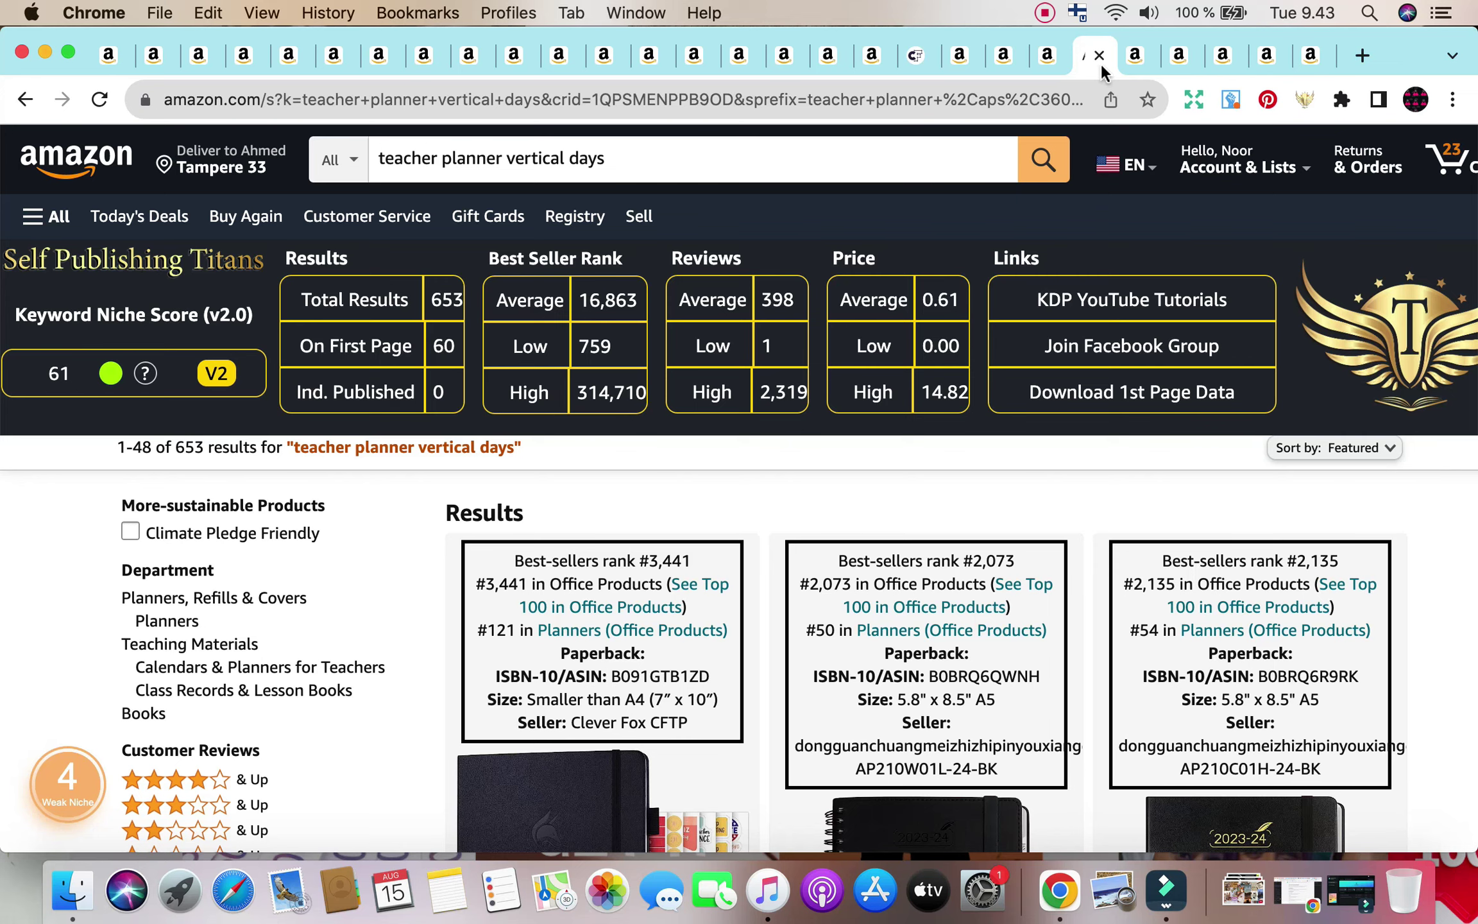
{"action": "left_click", "coordinate": [1044, 14]}
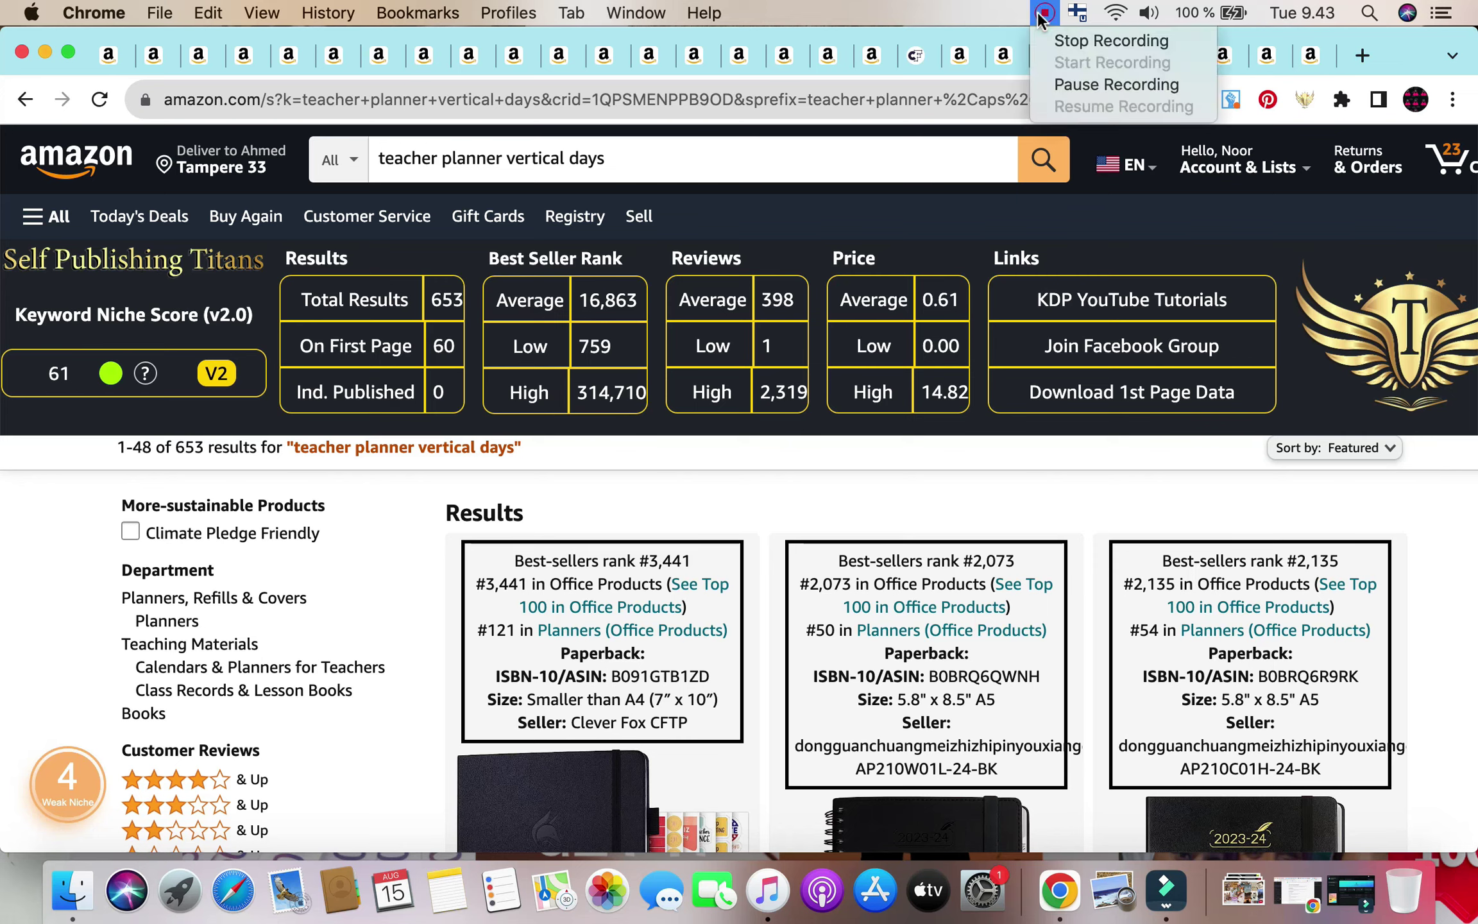